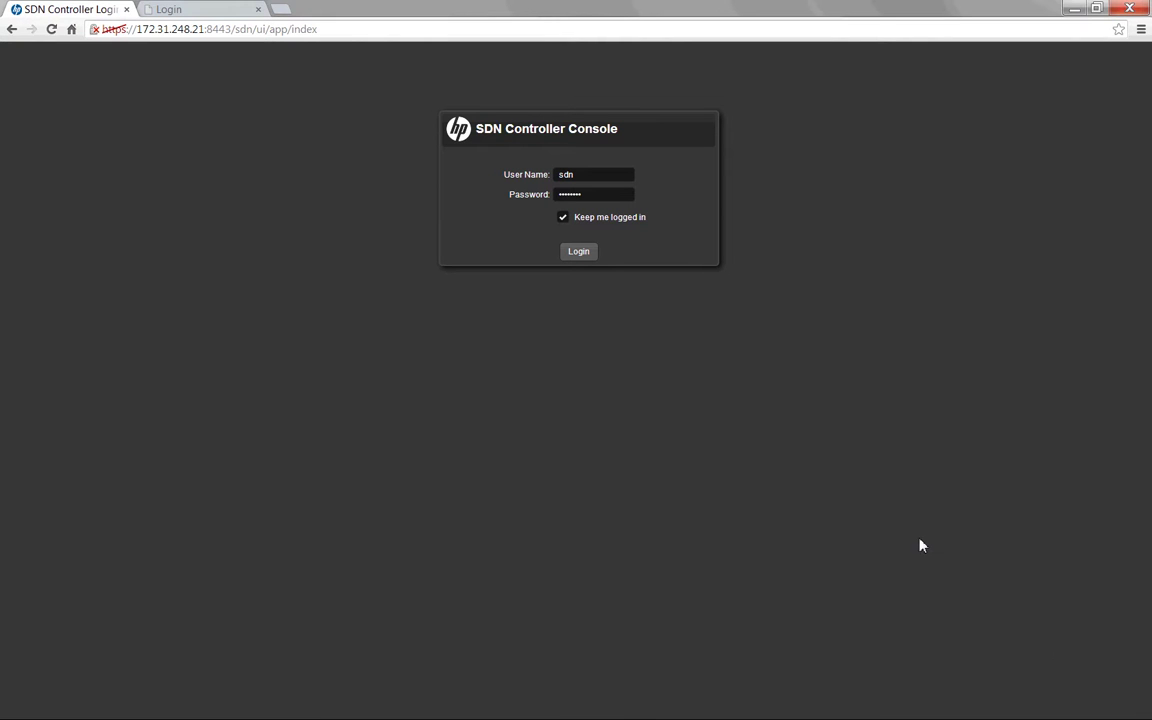
- Log in to the SDN controller with the prefilled credentials and narrow the Severity and Date/Time columns of the global alerts
click(578, 252)
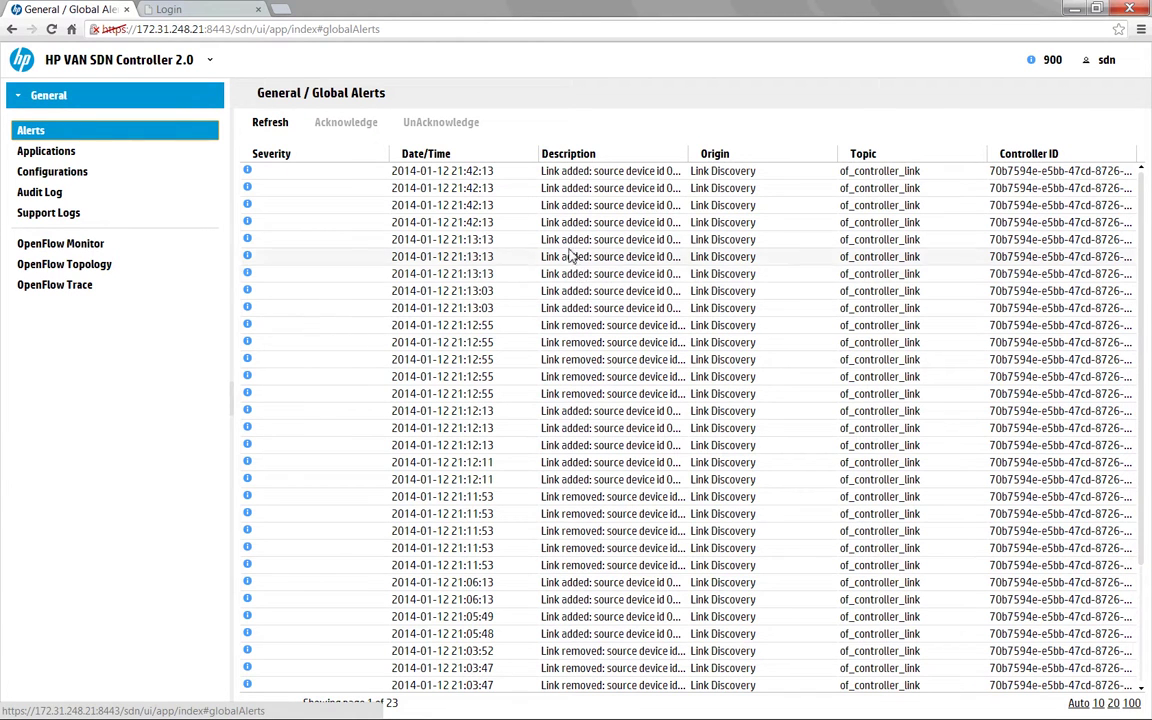
drag(385, 155, 310, 154)
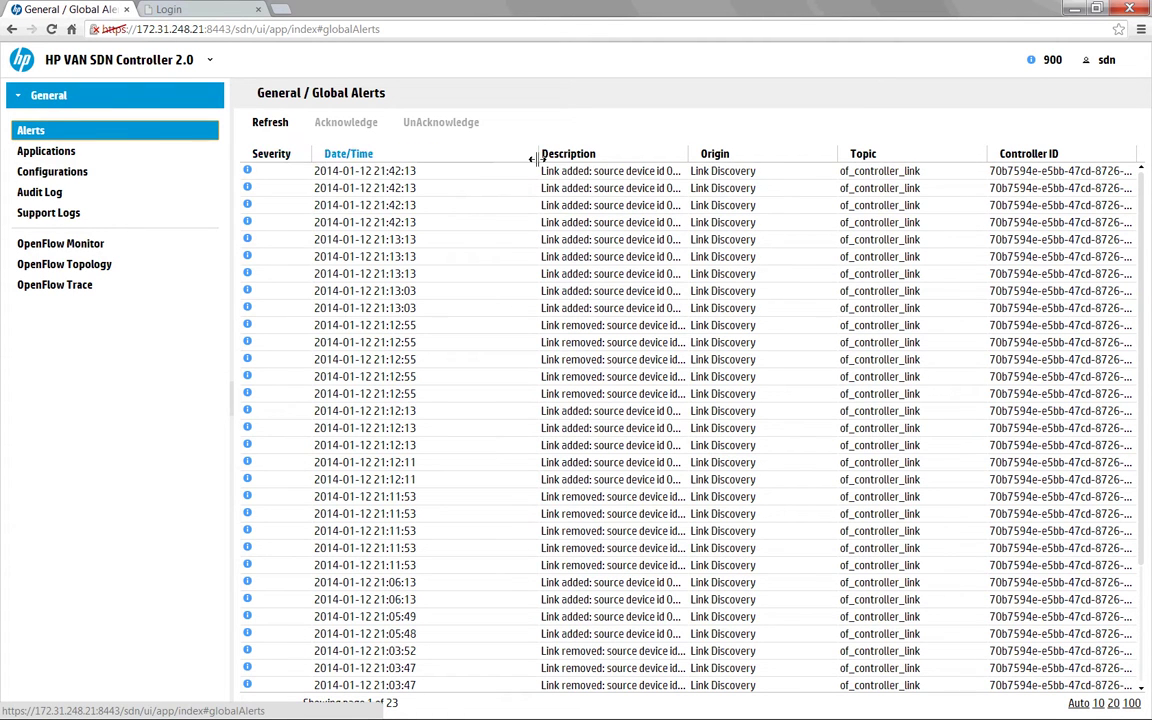
drag(536, 156, 437, 155)
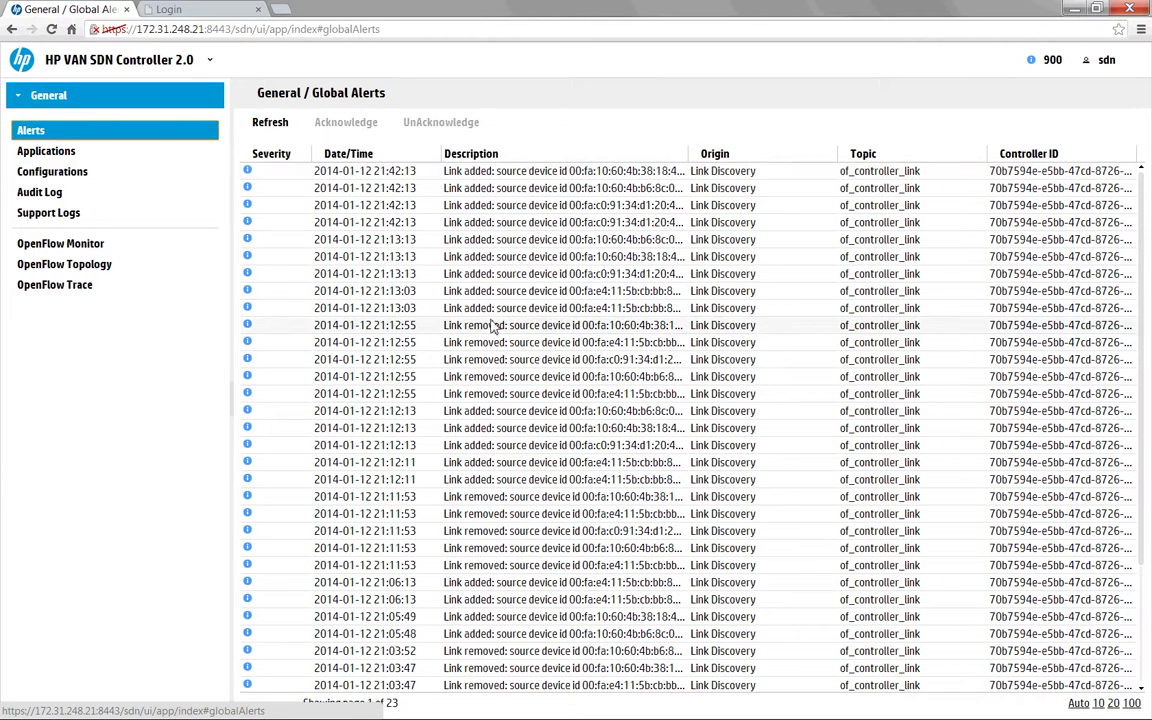
- Acknowledge the eight most recent global alerts, from the first 21:42:13 entry down to the first 21:13:03 entry
click(355, 168)
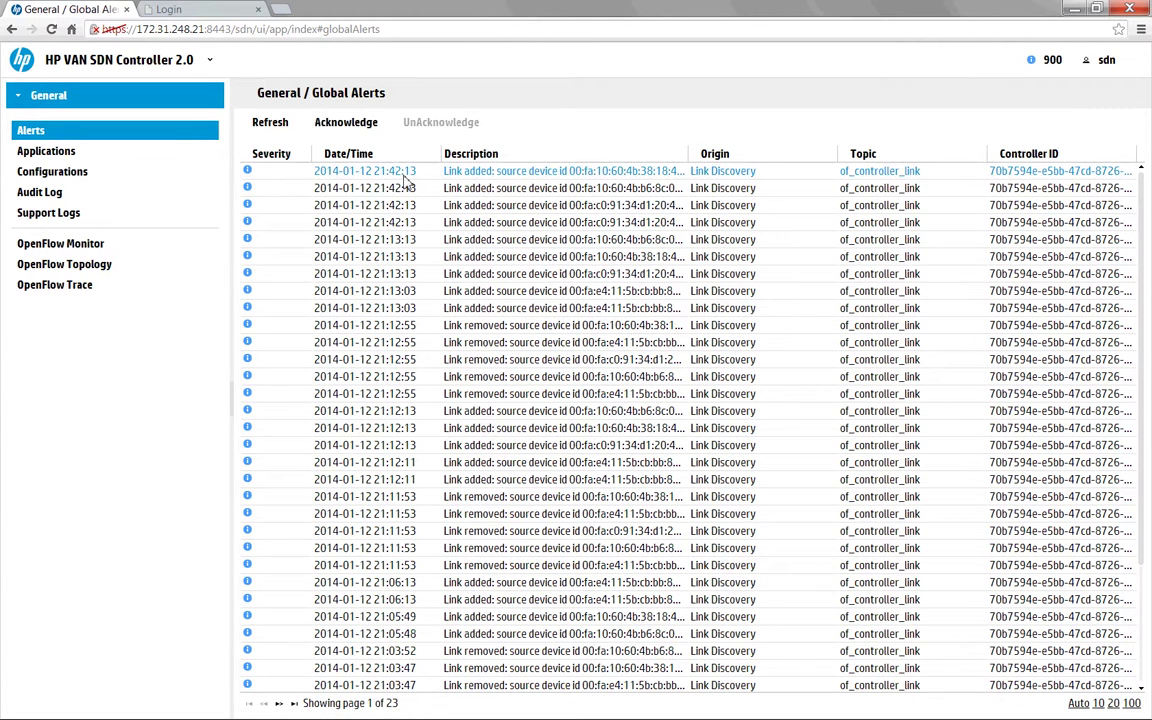
key(shift+Down)
key(shift+Down)
key(shift+Down)
key(shift+Down)
key(shift+Down)
key(shift+Down)
key(shift+Down)
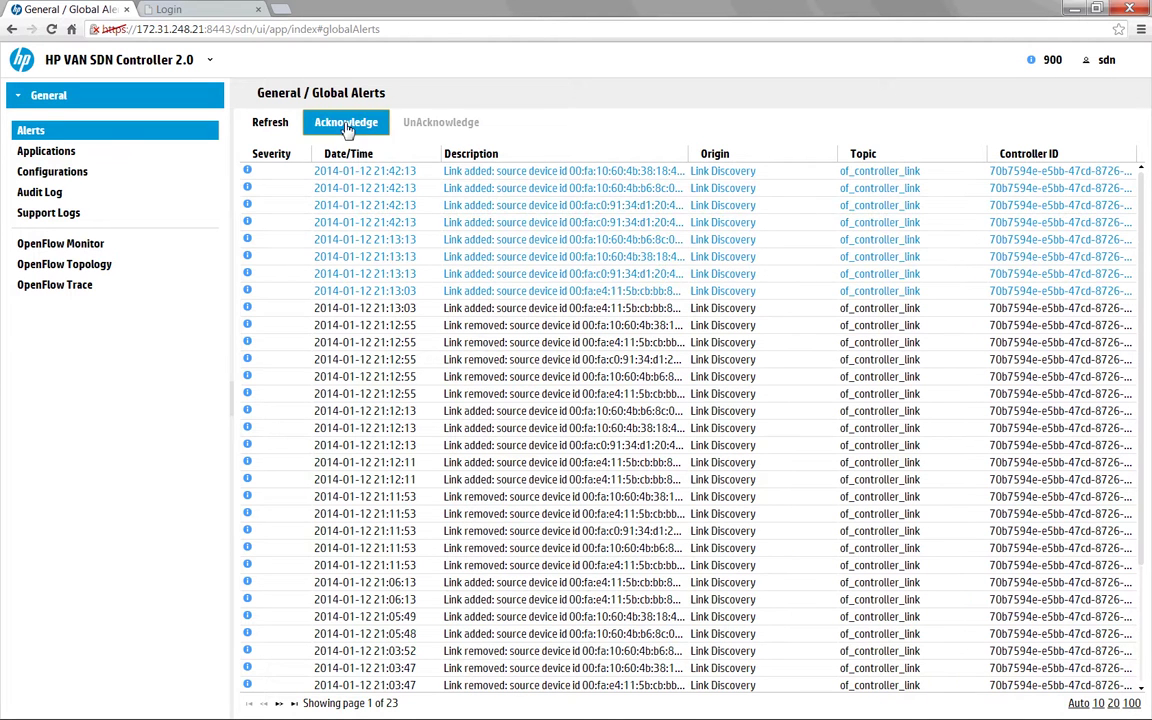
click(311, 123)
click(541, 330)
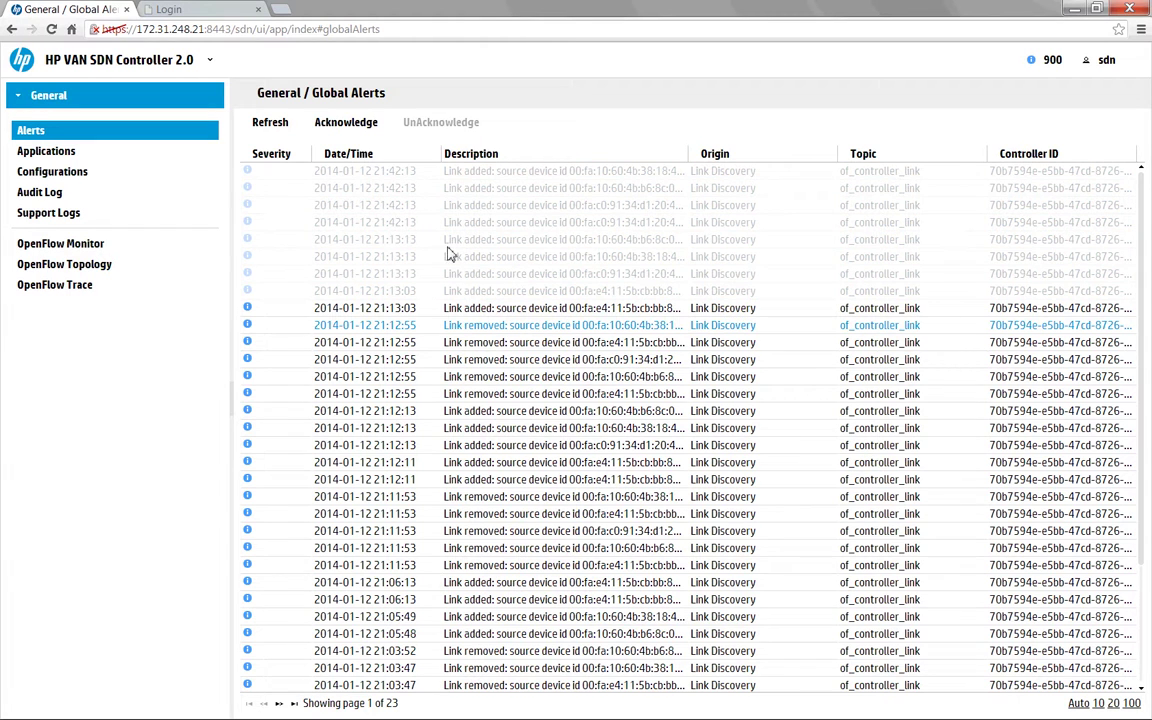
- Review the installed applications with Path Daemon selected, and inspect the New Application dialog without adding anything
click(53, 152)
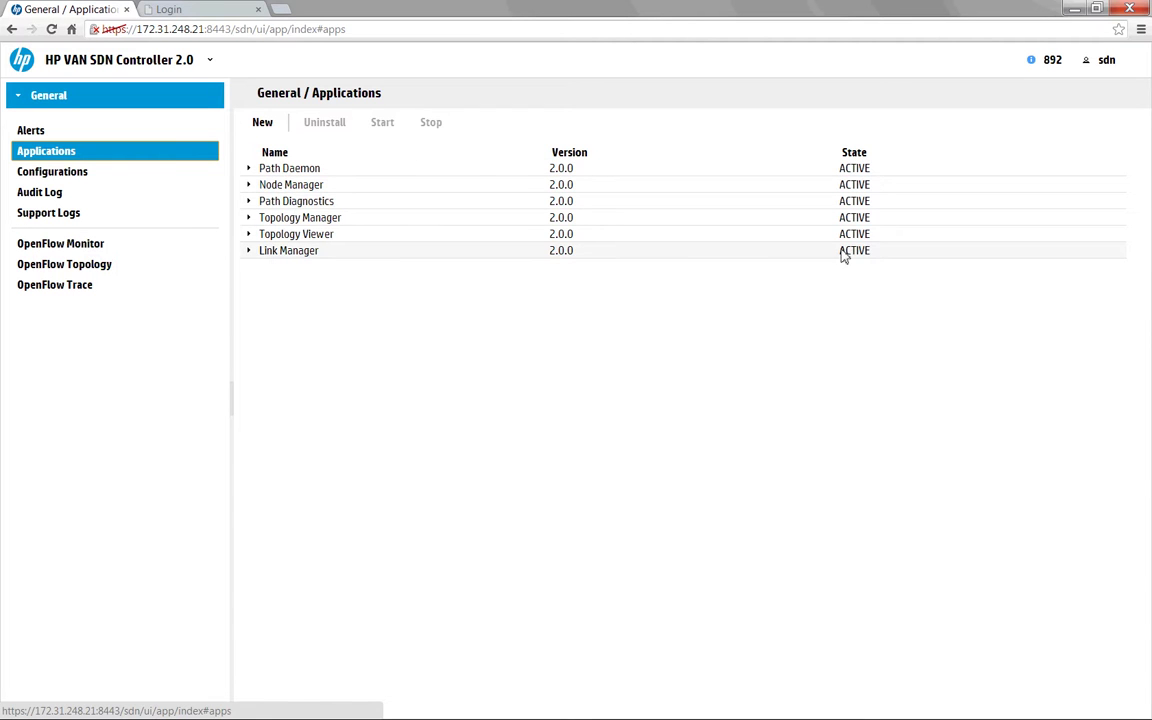
click(310, 172)
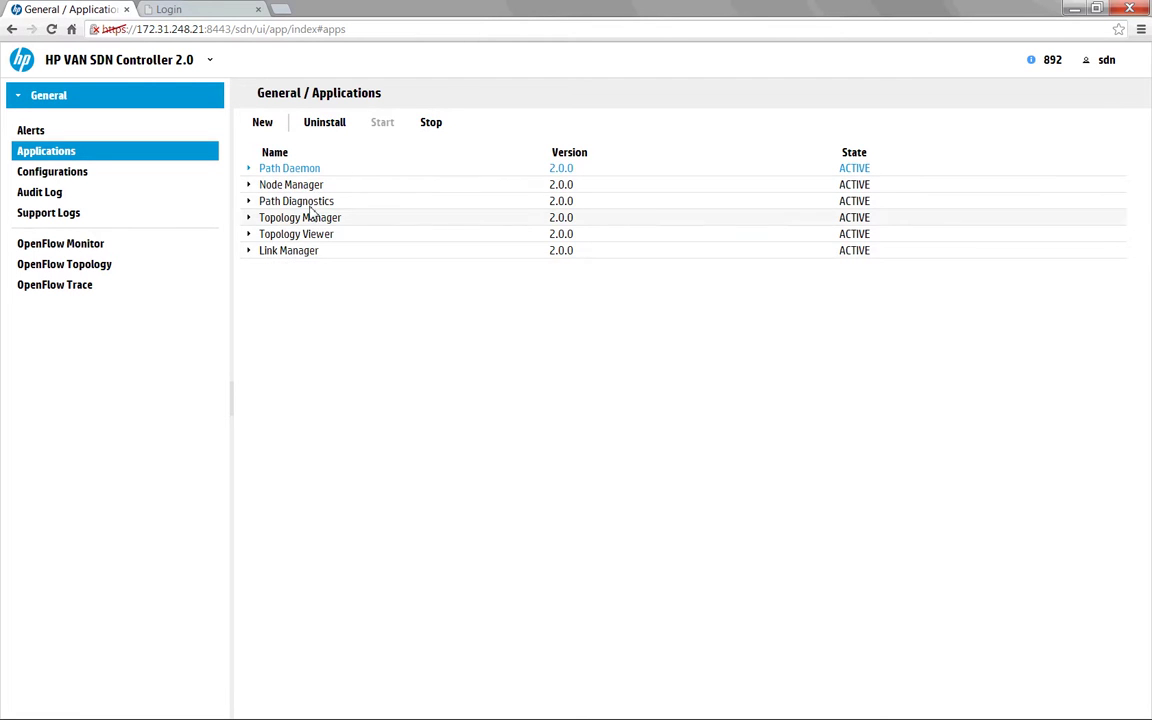
click(263, 125)
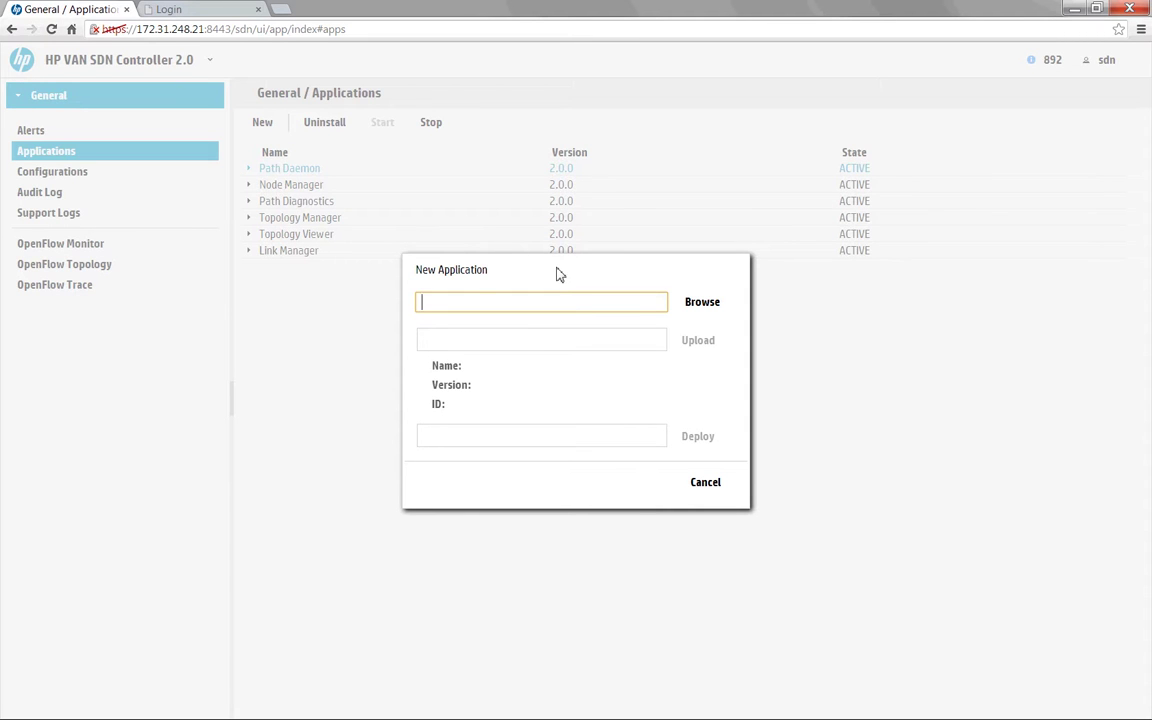
click(707, 485)
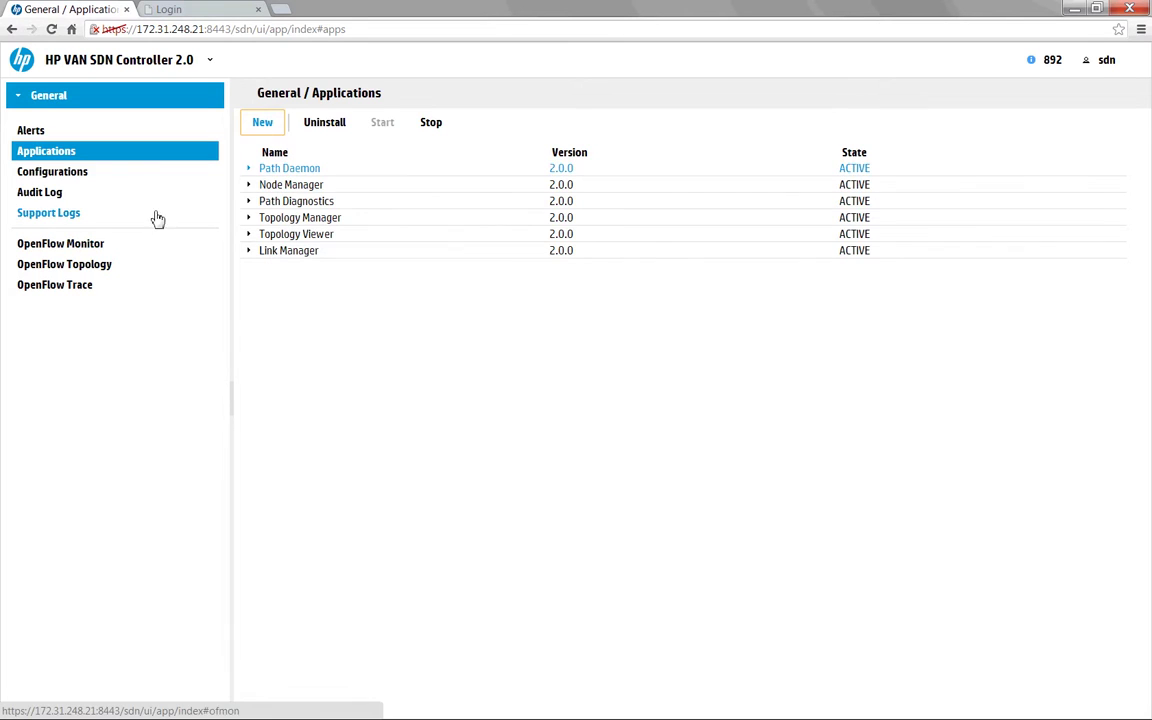
- Inspect the SystemWatchdogManager and RoleAssertManager configurations, including the latter's modify dialog, without changing any value
click(75, 179)
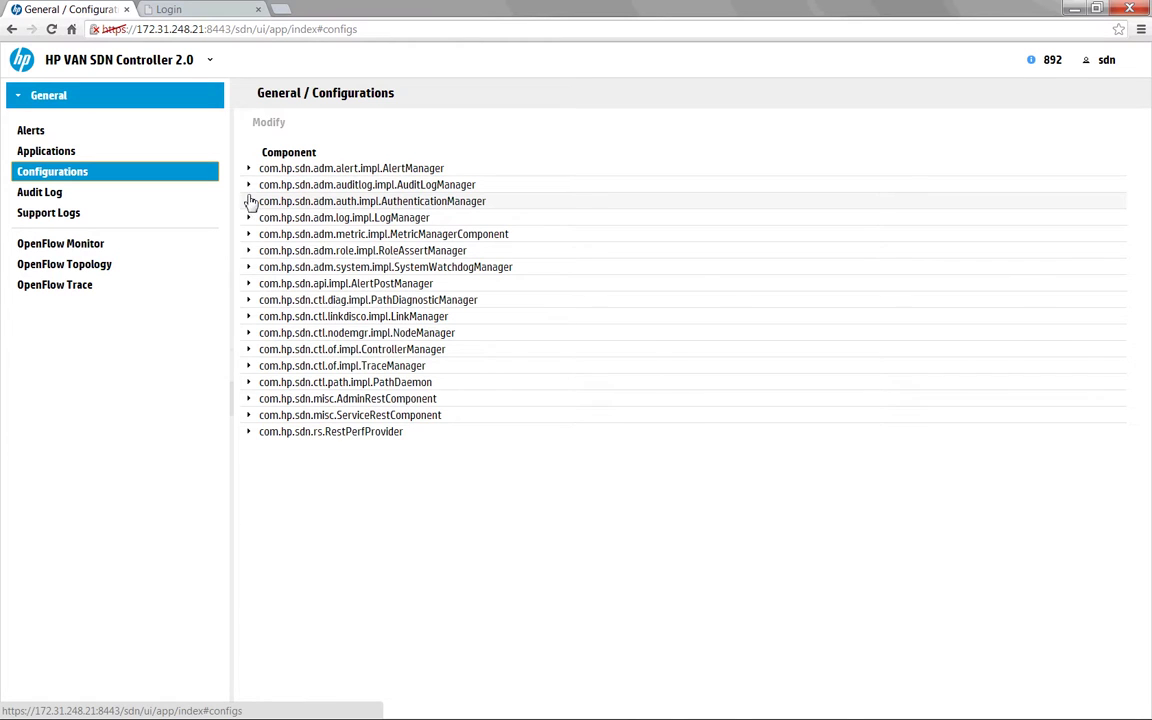
click(250, 268)
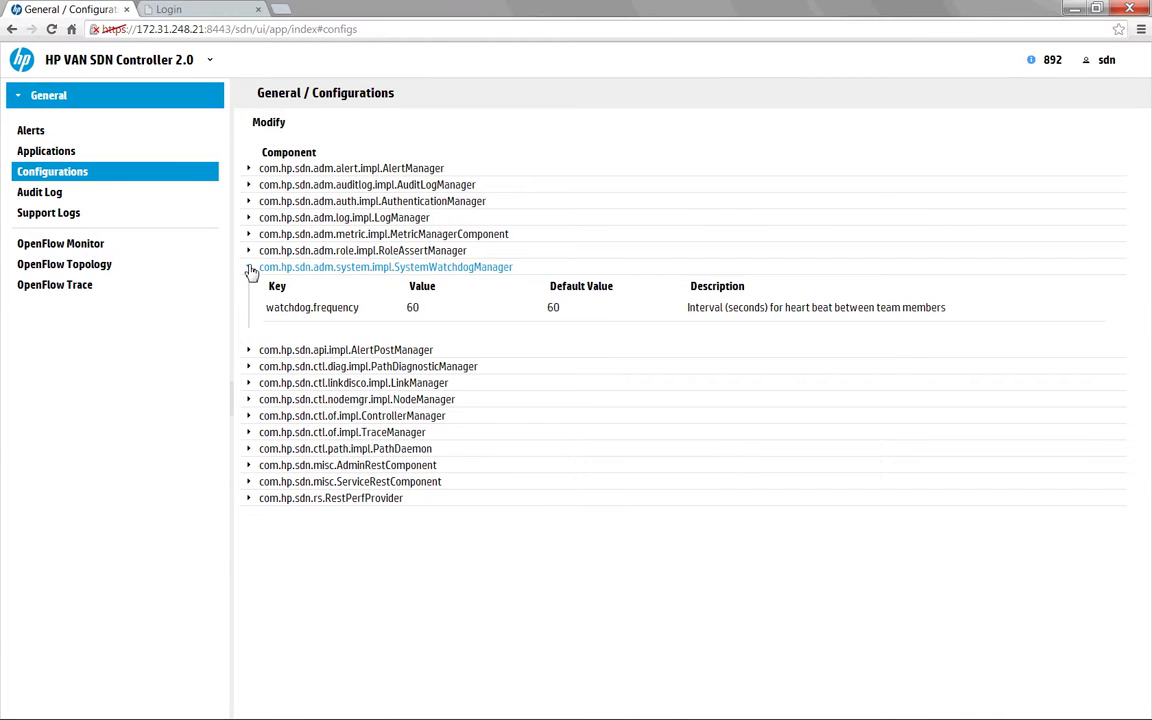
click(251, 270)
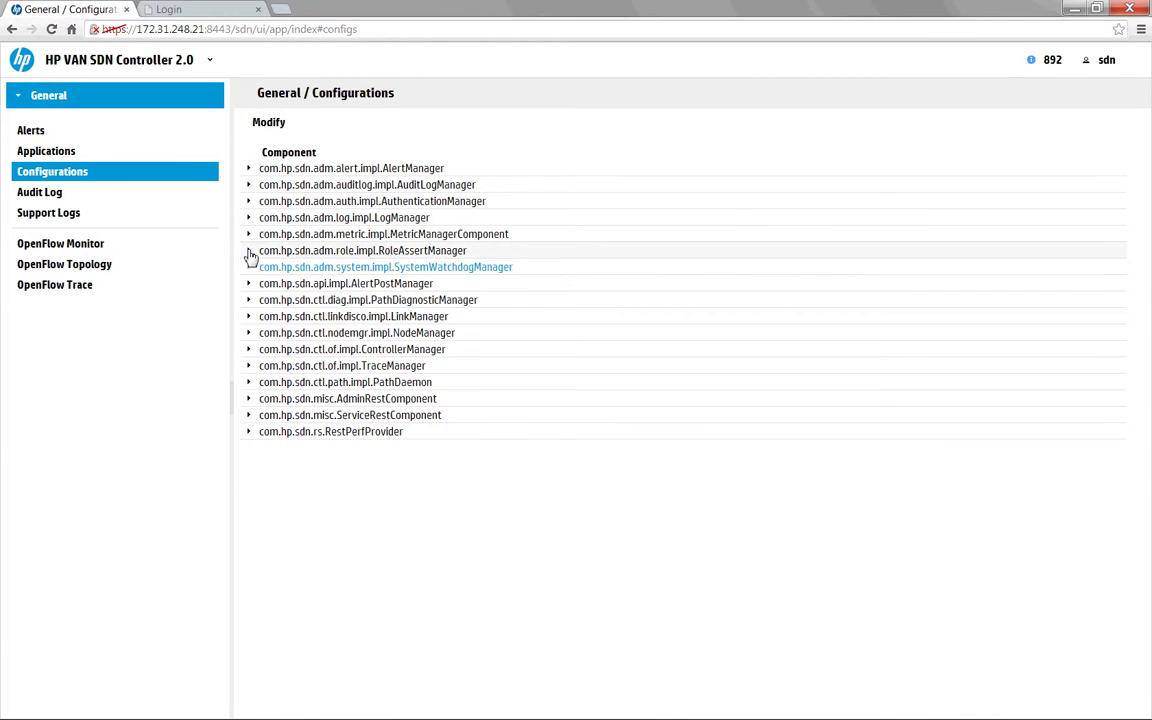
click(251, 256)
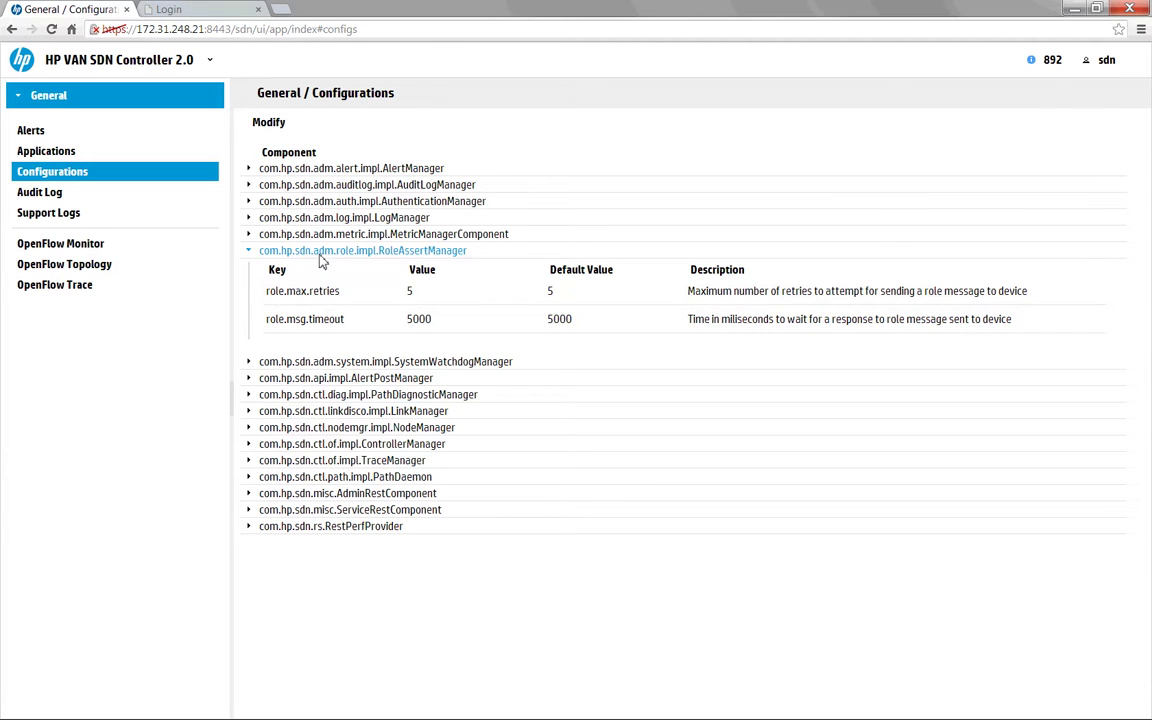
click(277, 129)
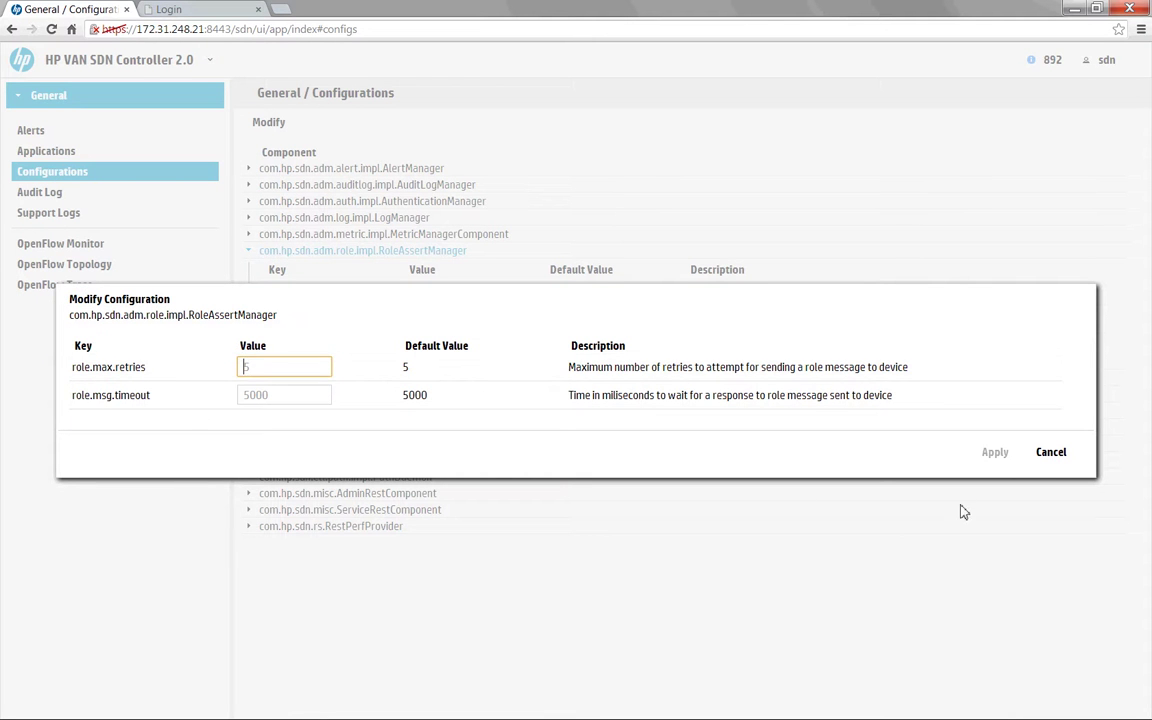
click(1051, 452)
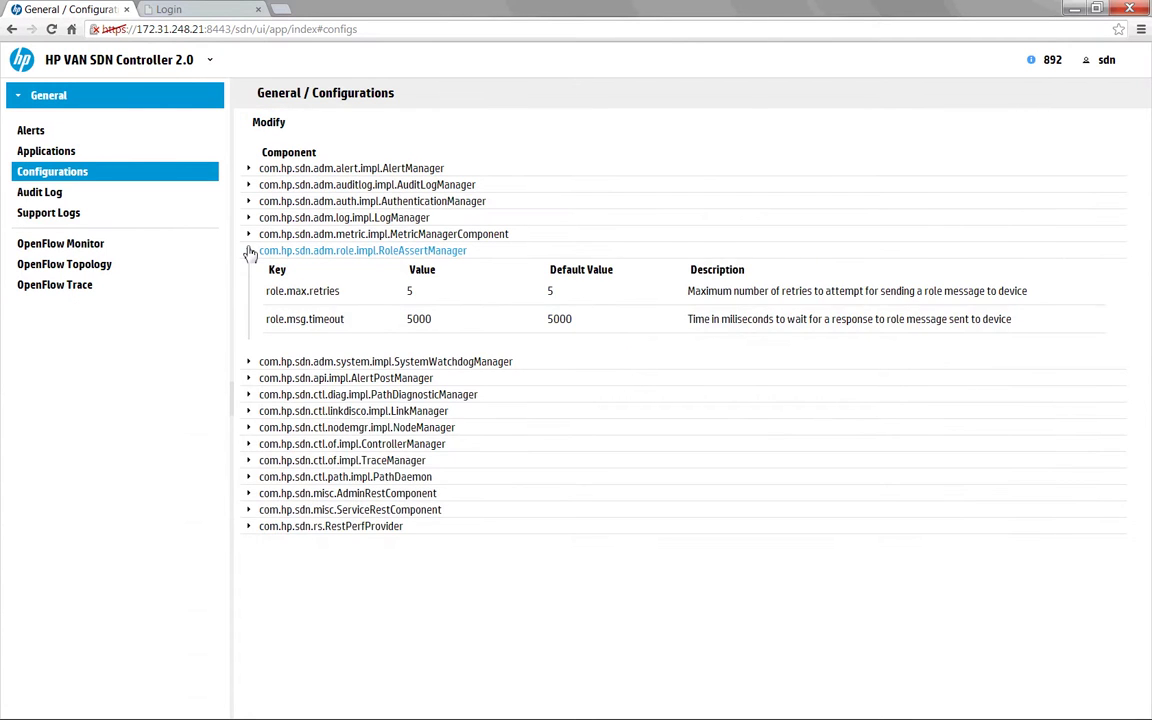
click(240, 250)
- Review the controller's audit log and its support logs
click(51, 195)
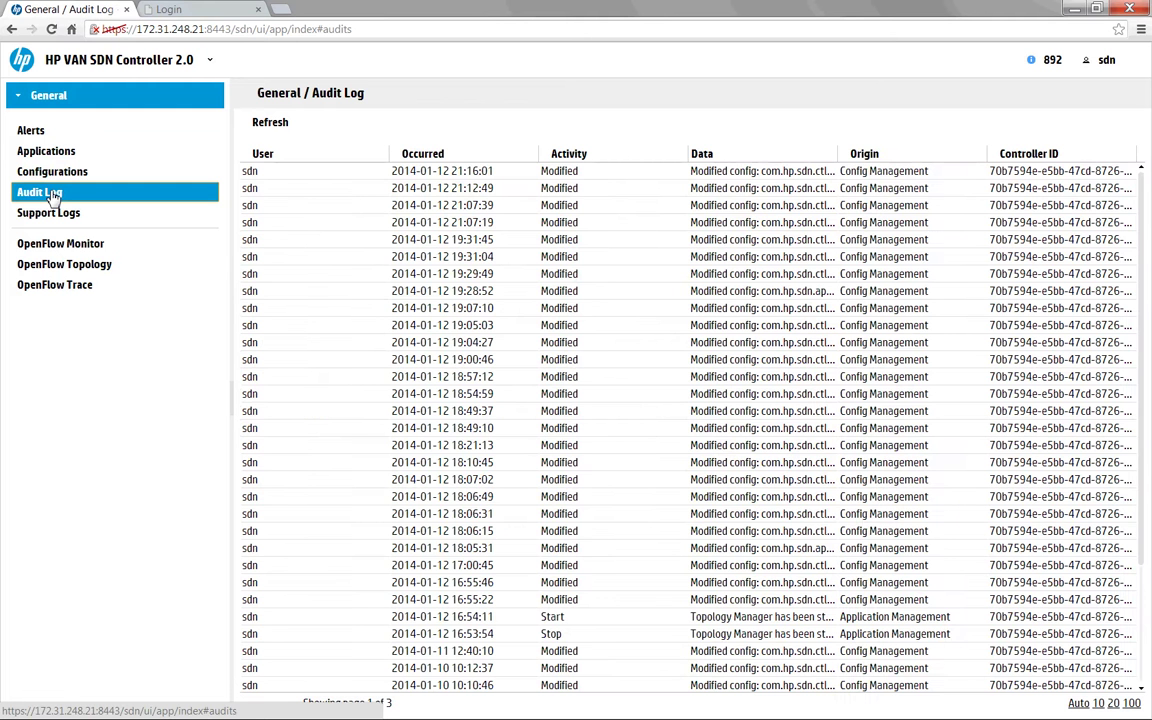
click(56, 211)
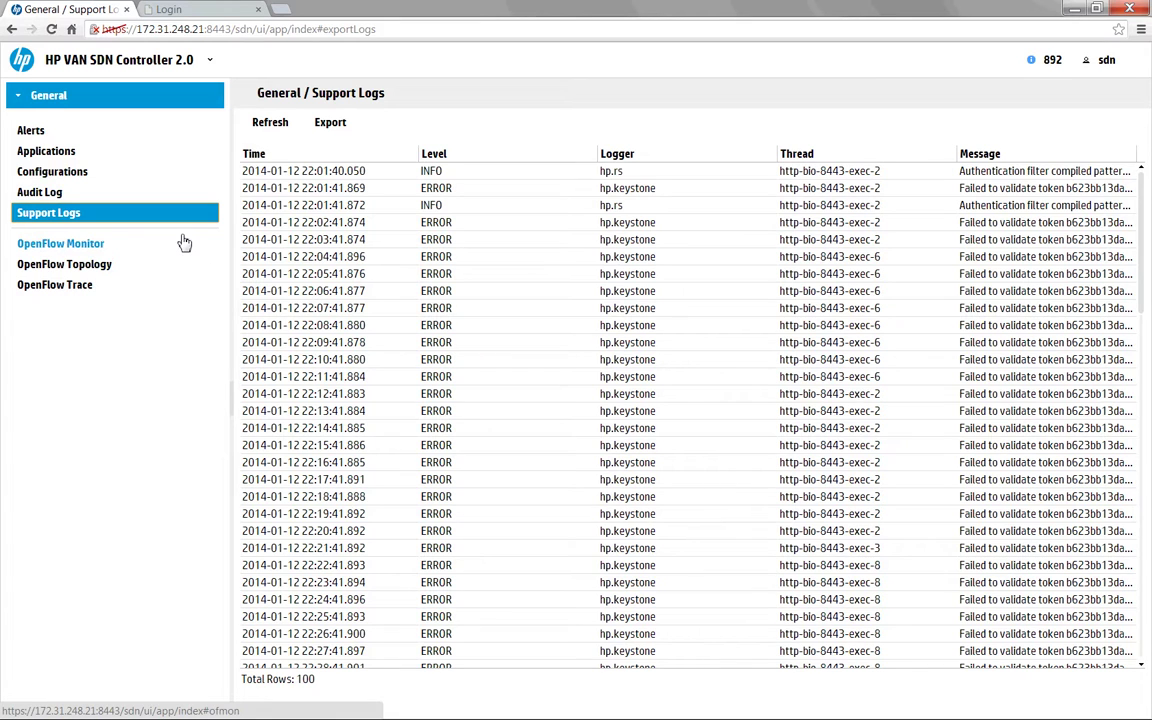
- Examine the summary and the ports of the switch at 172.31.248.204 in the OpenFlow Monitor
click(93, 248)
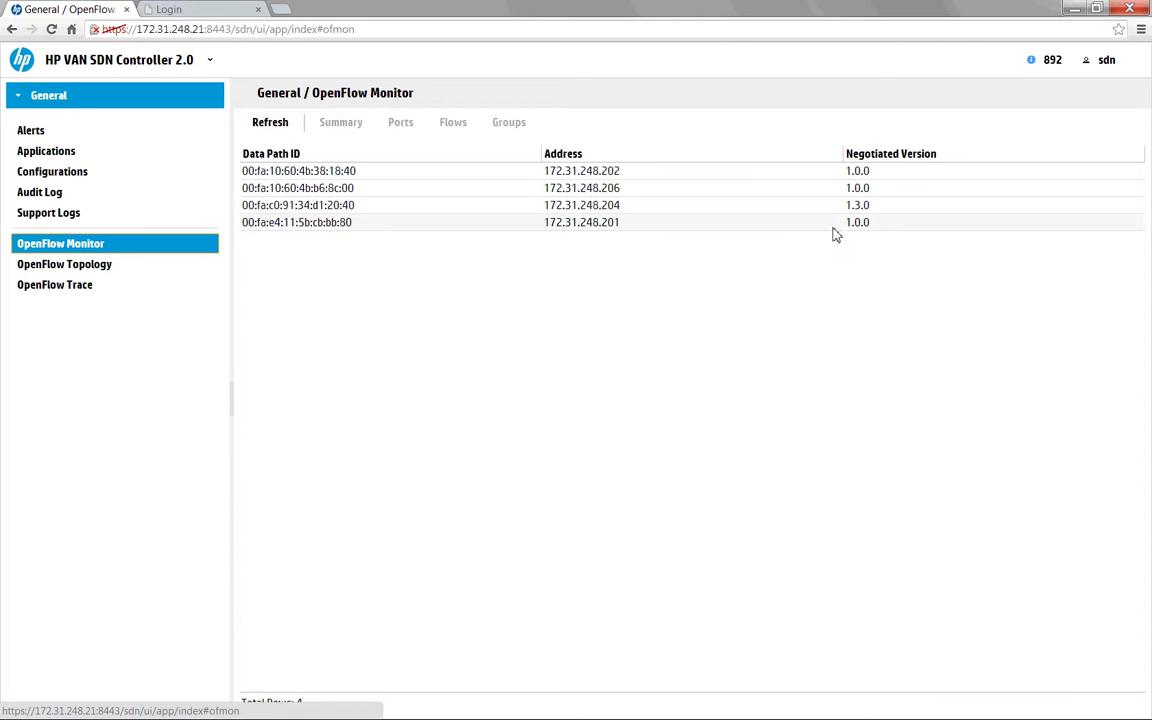
click(482, 210)
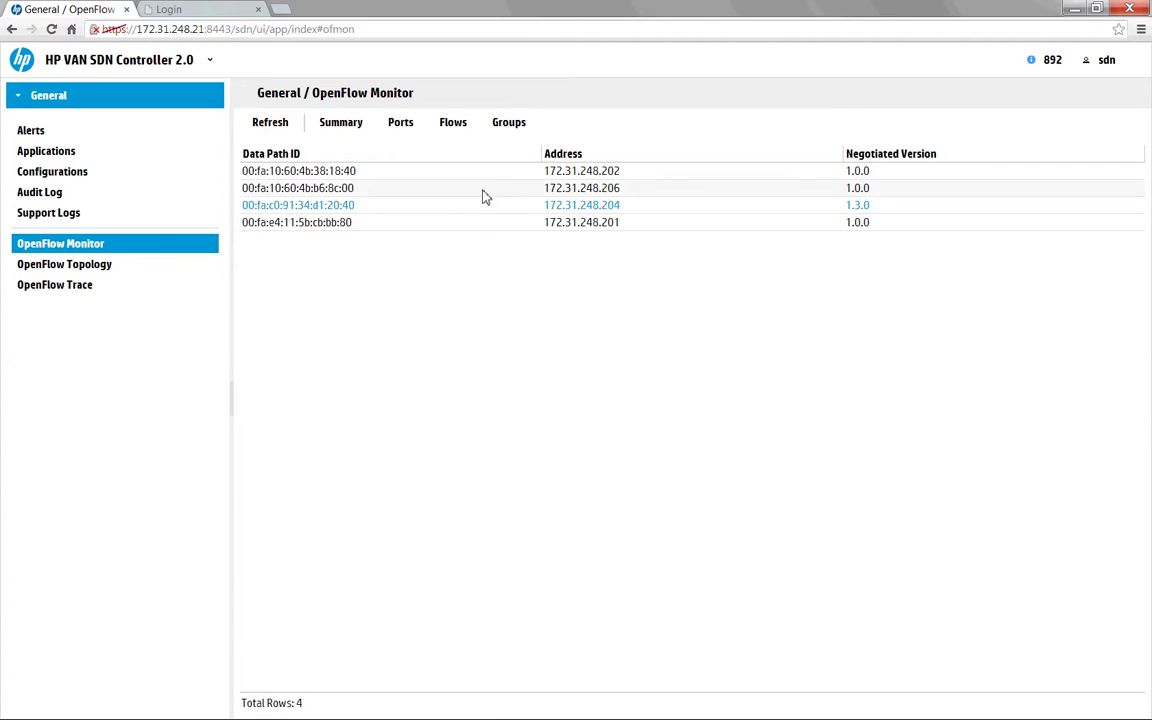
click(340, 124)
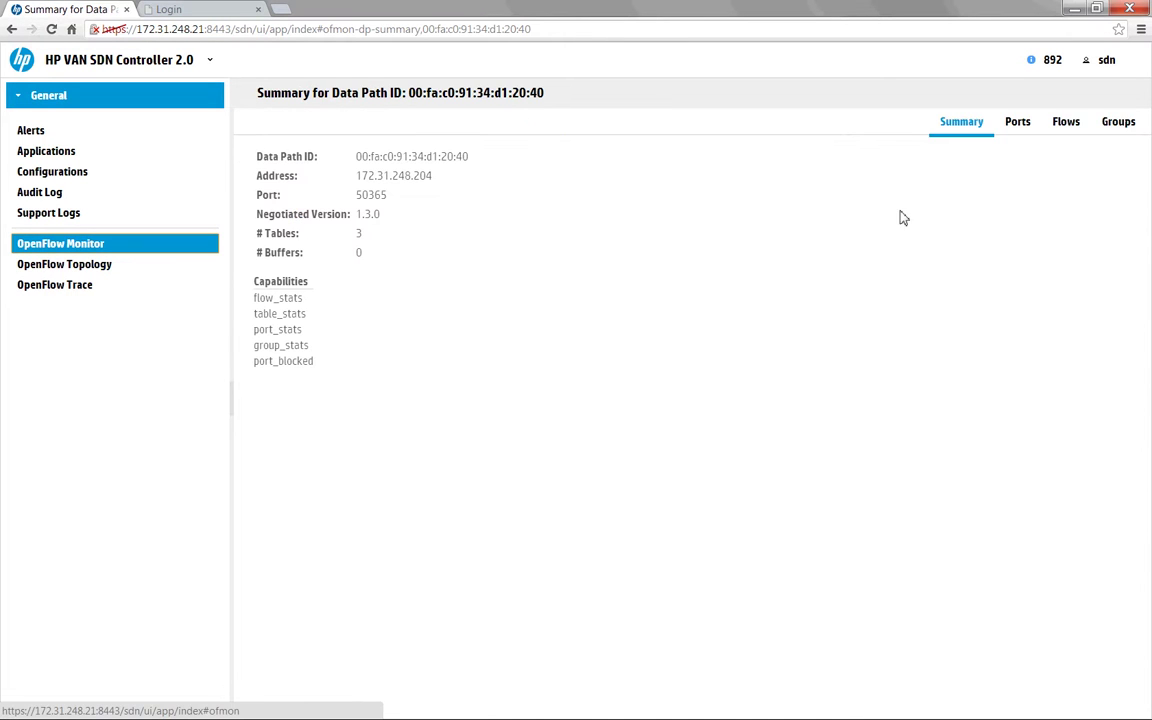
click(1018, 123)
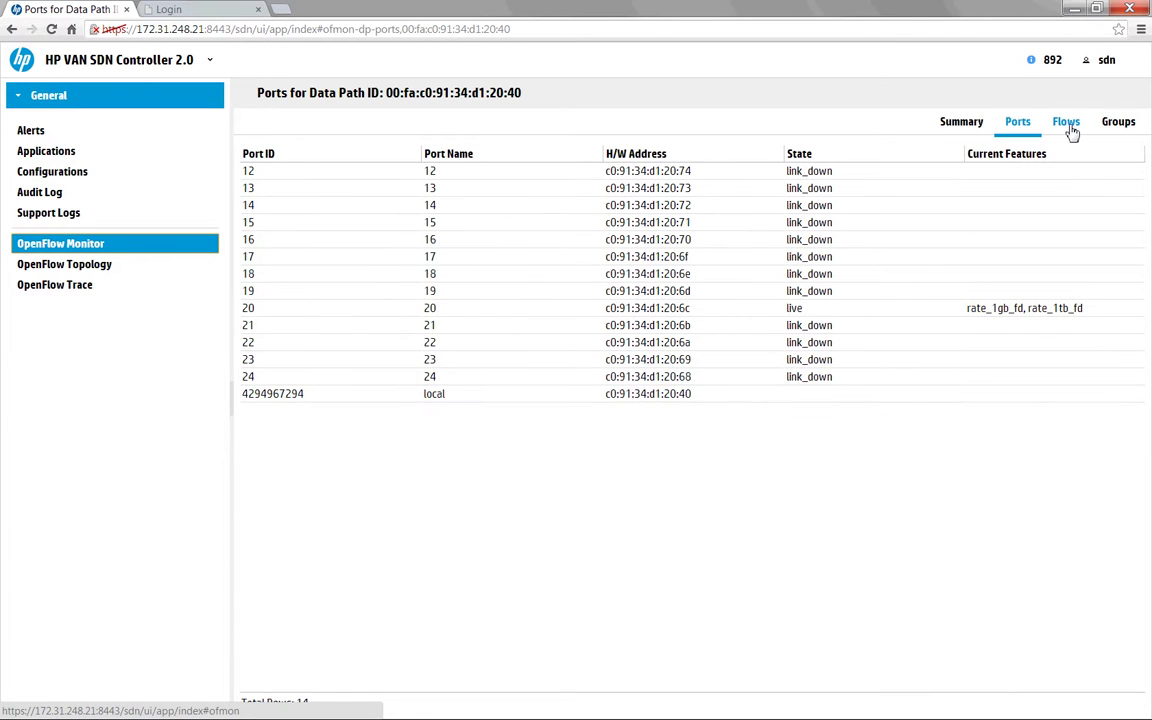
- Examine the full flow table of the switch at 172.31.248.201 in the OpenFlow Monitor
click(144, 249)
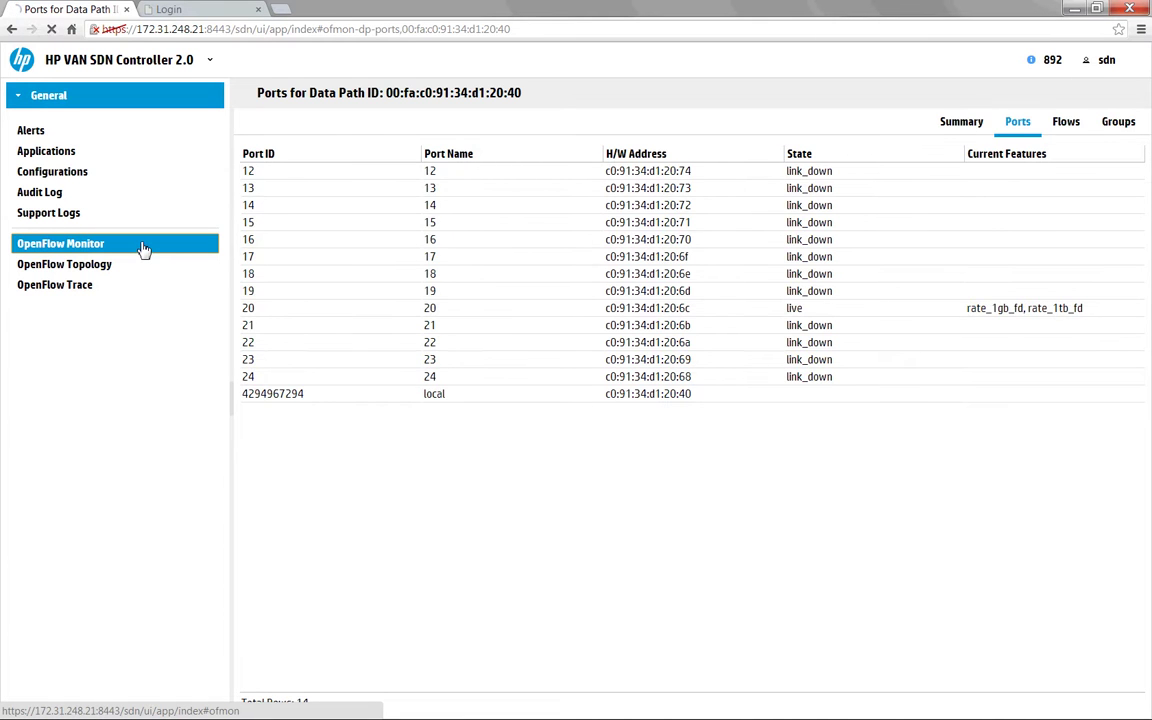
click(588, 228)
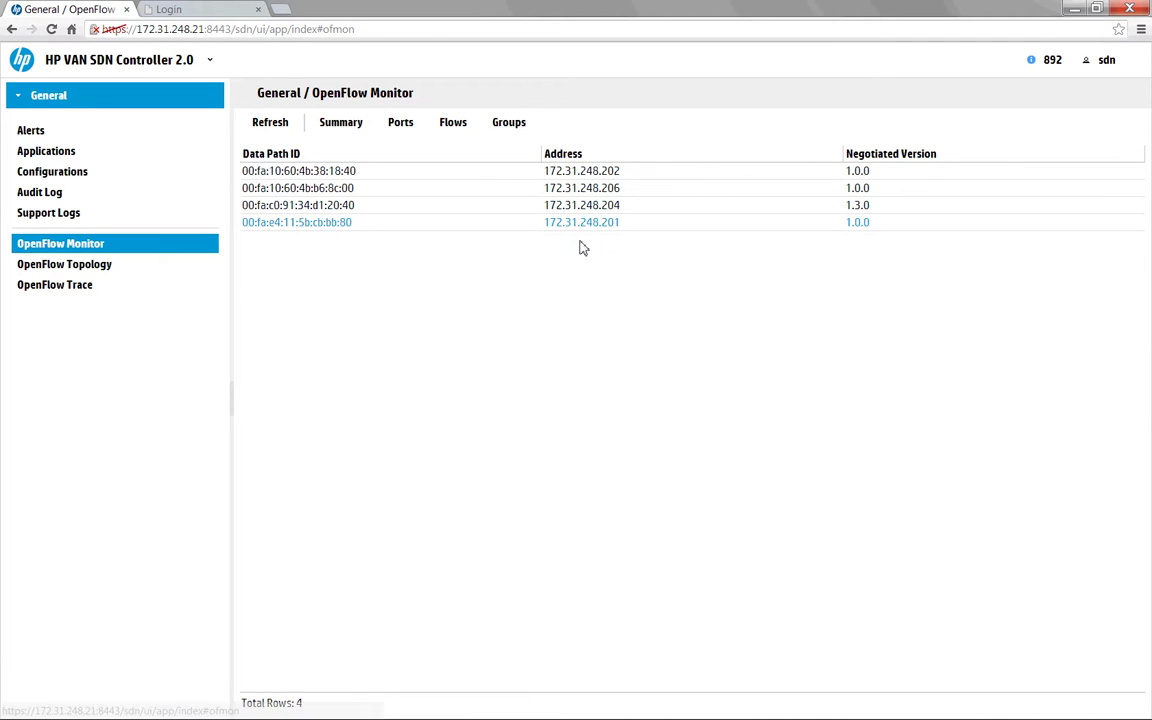
click(453, 124)
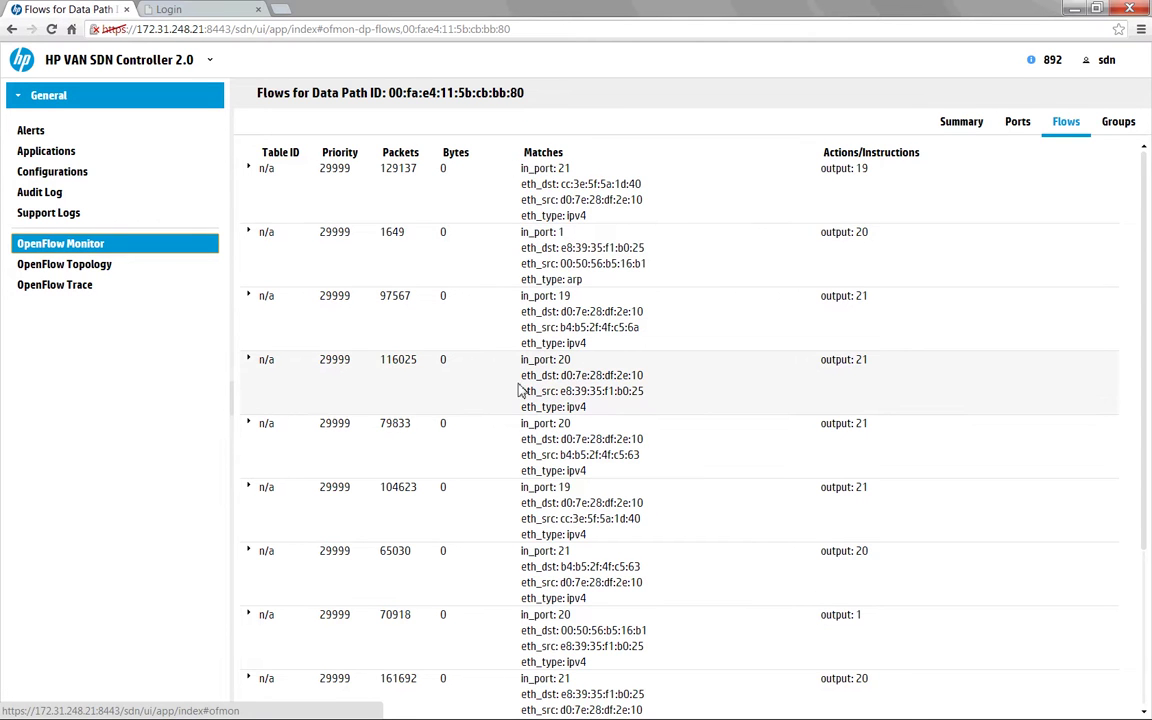
scroll(513, 398, down, 3)
scroll(513, 398, up, 3)
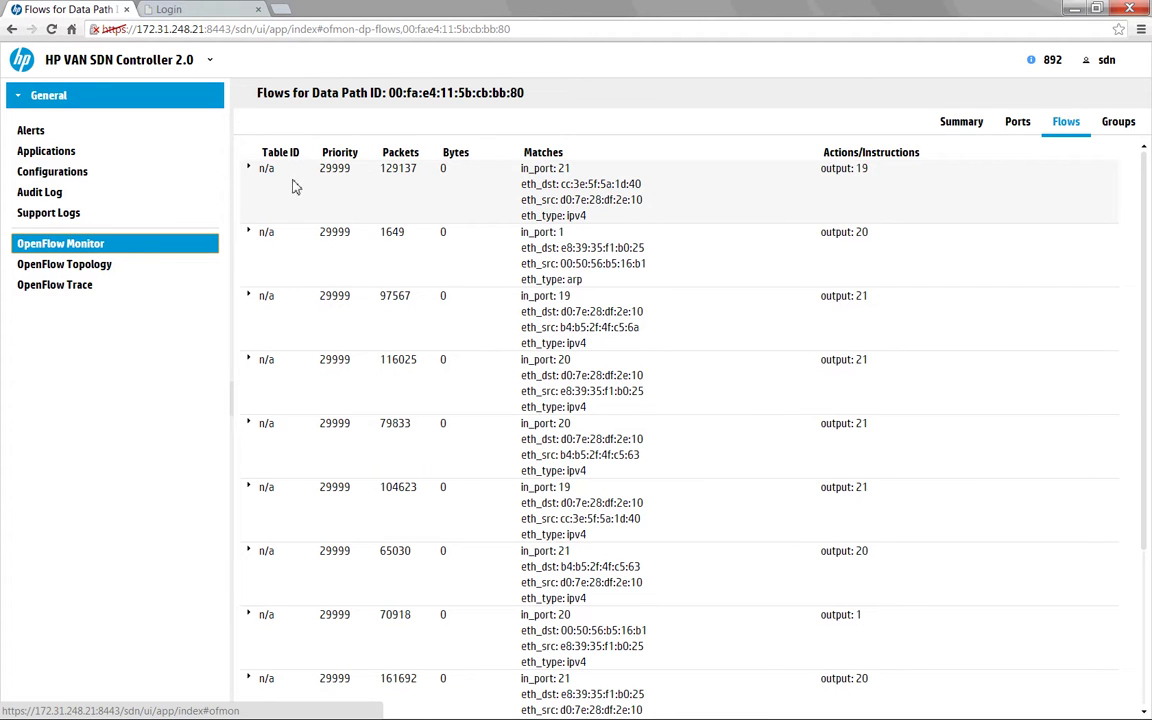
scroll(356, 450, down, 3)
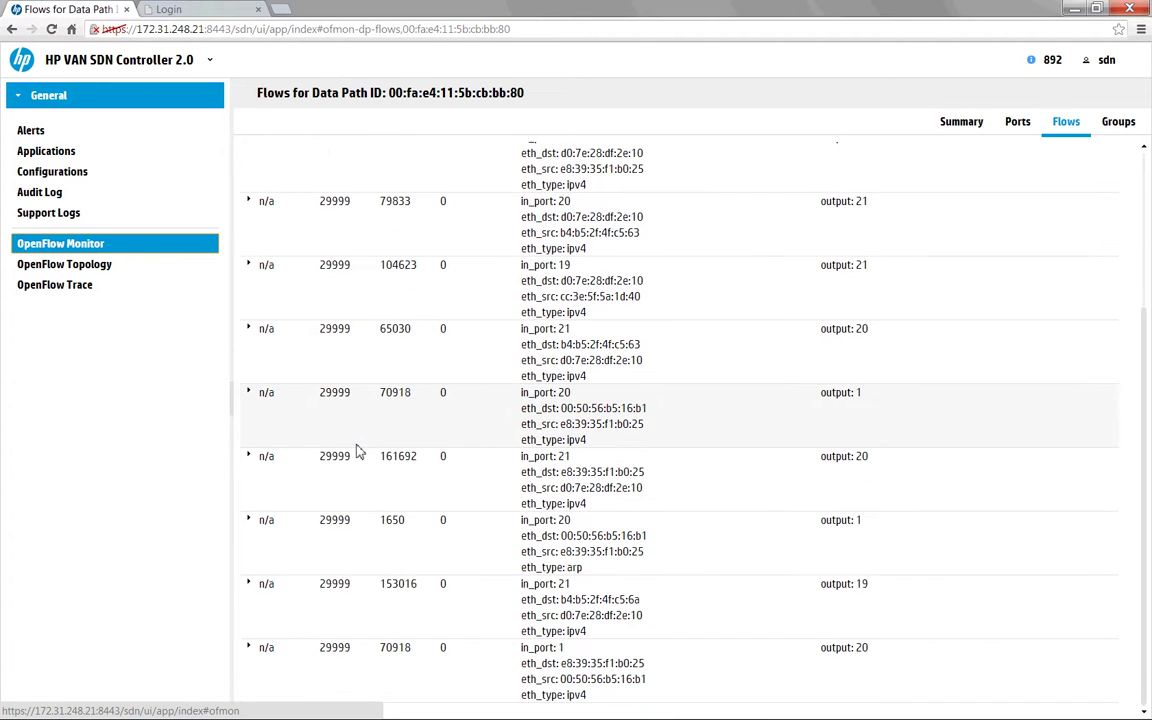
scroll(358, 452, up, 3)
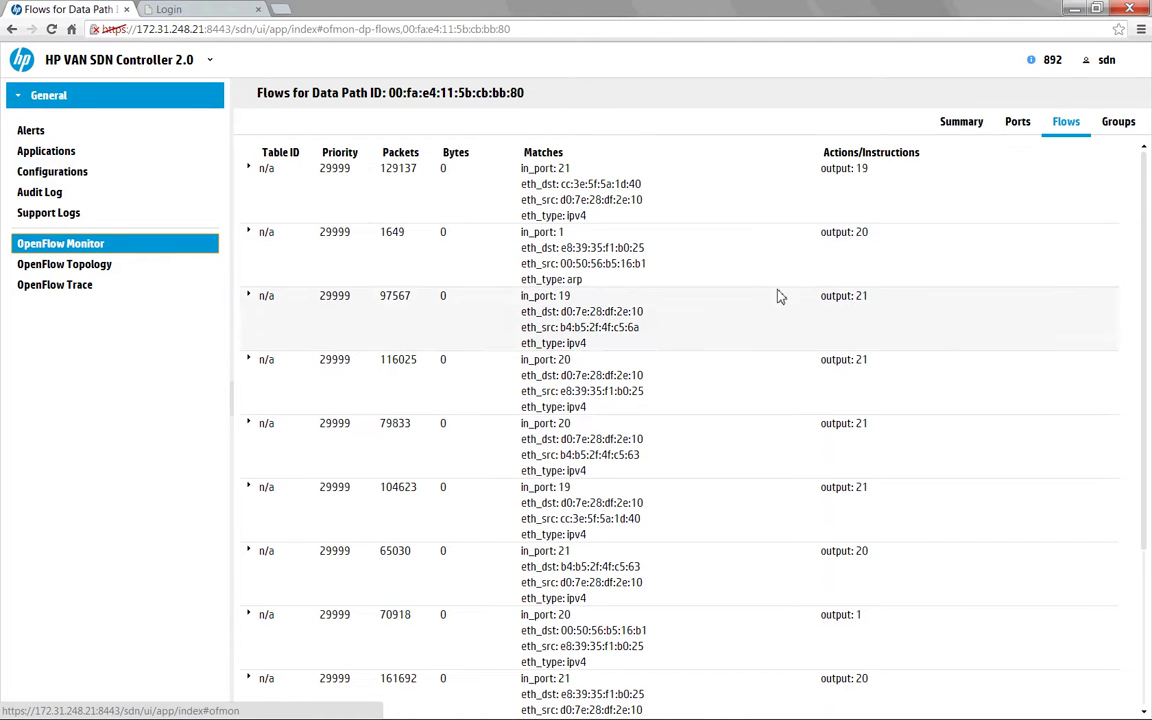
- In the OpenFlow Topology, select the 38:18:40, b6:8c:00 and d1:20:40 switches and move the d1:20:40 switch above the other switches
click(101, 268)
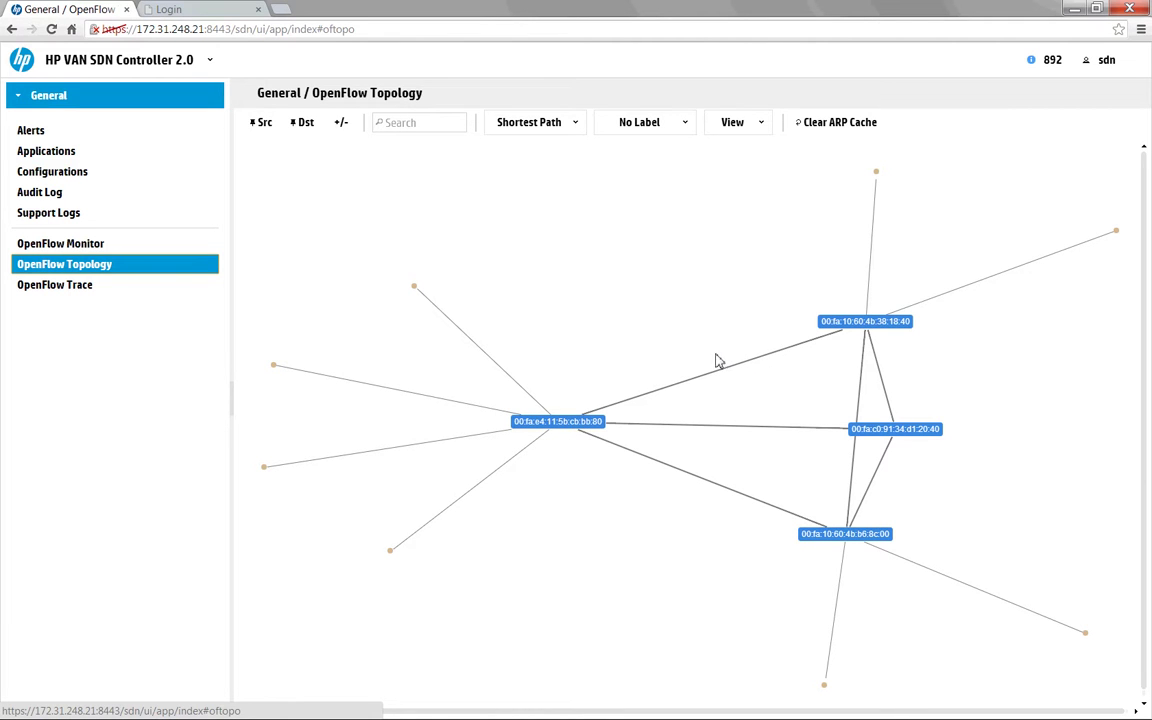
click(856, 325)
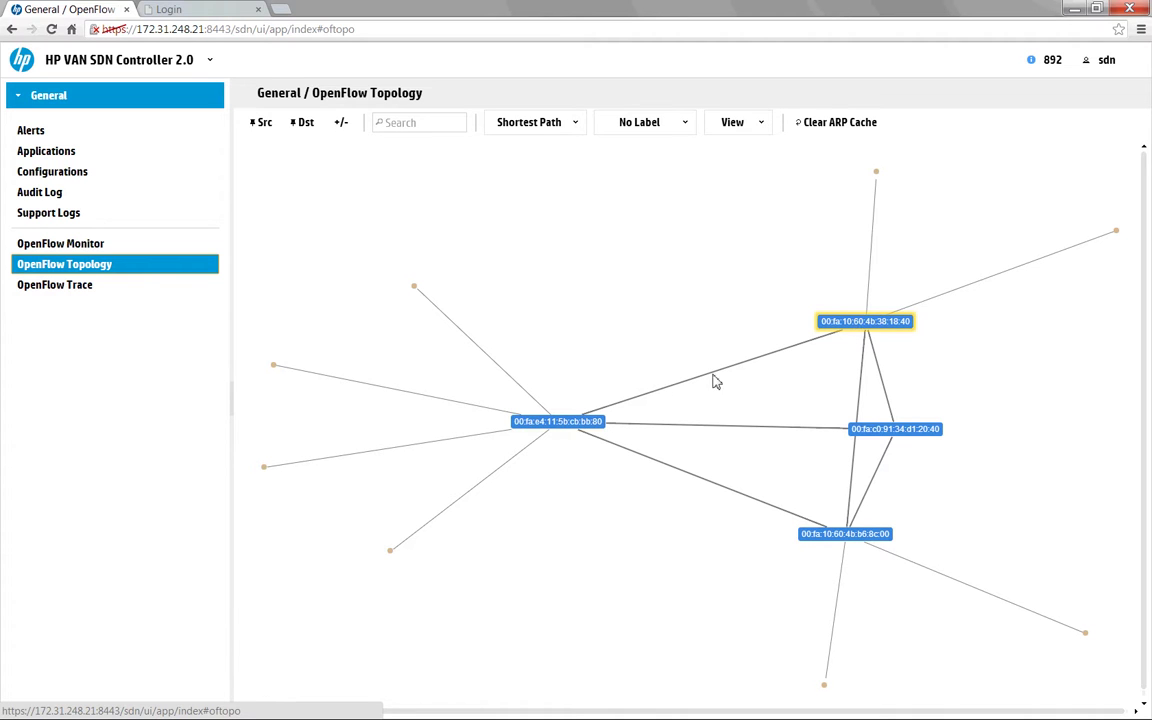
shift+click(854, 535)
shift+click(910, 433)
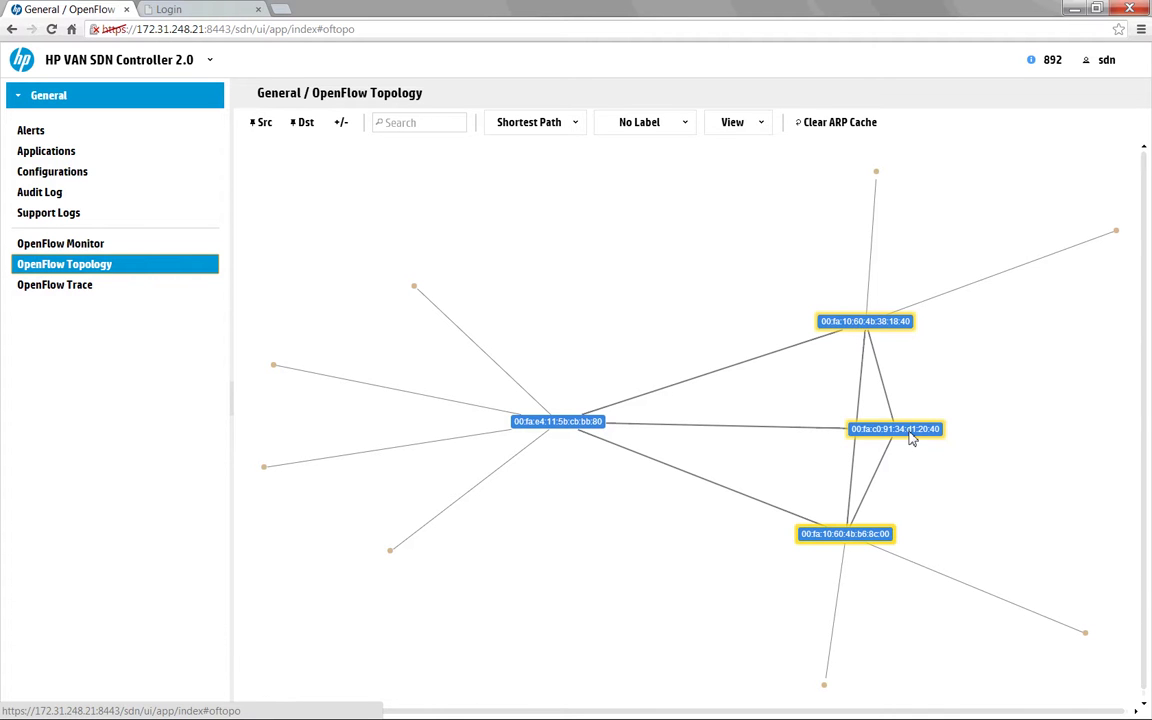
drag(903, 433, 725, 273)
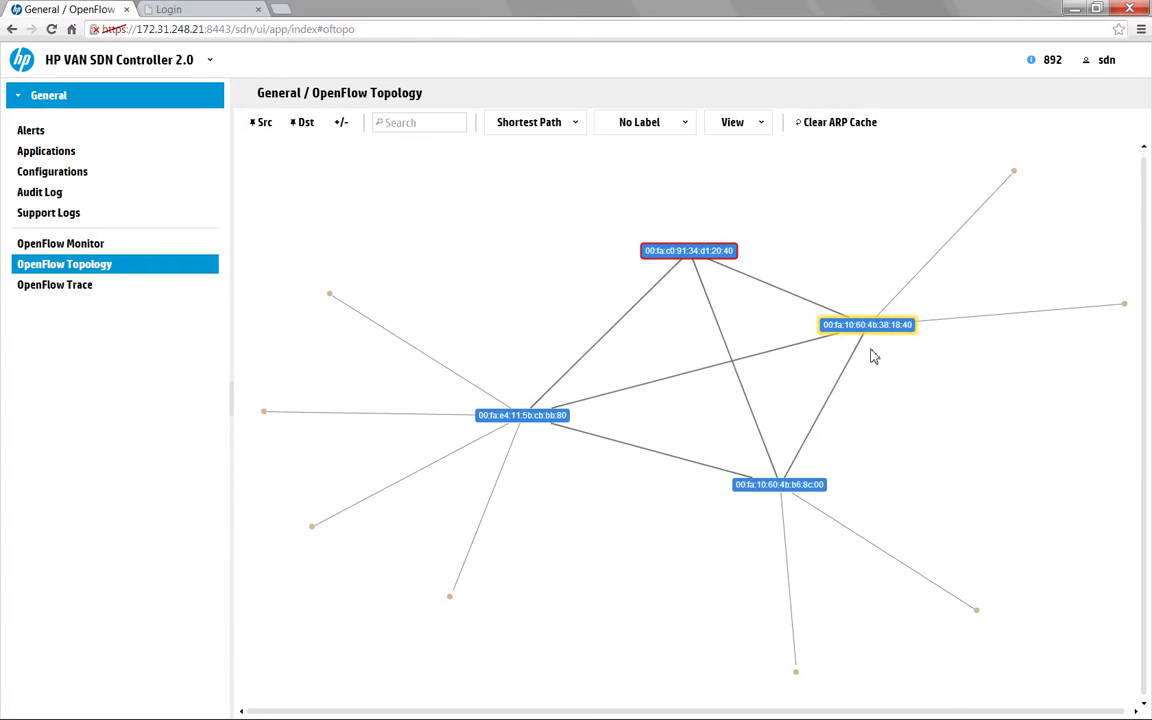
- Apply a view option to the topology and reposition the d1:20:40, 38:18:40 and b6:8c:00 switches around the mesh
click(760, 128)
click(735, 211)
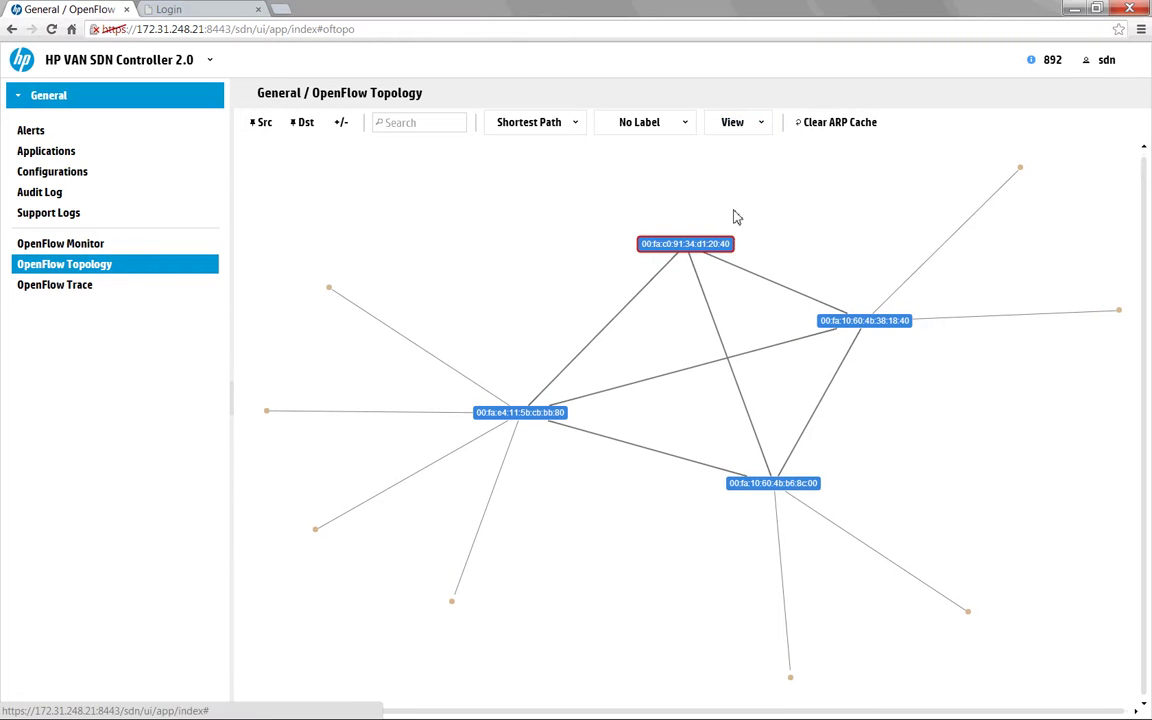
drag(710, 248, 663, 256)
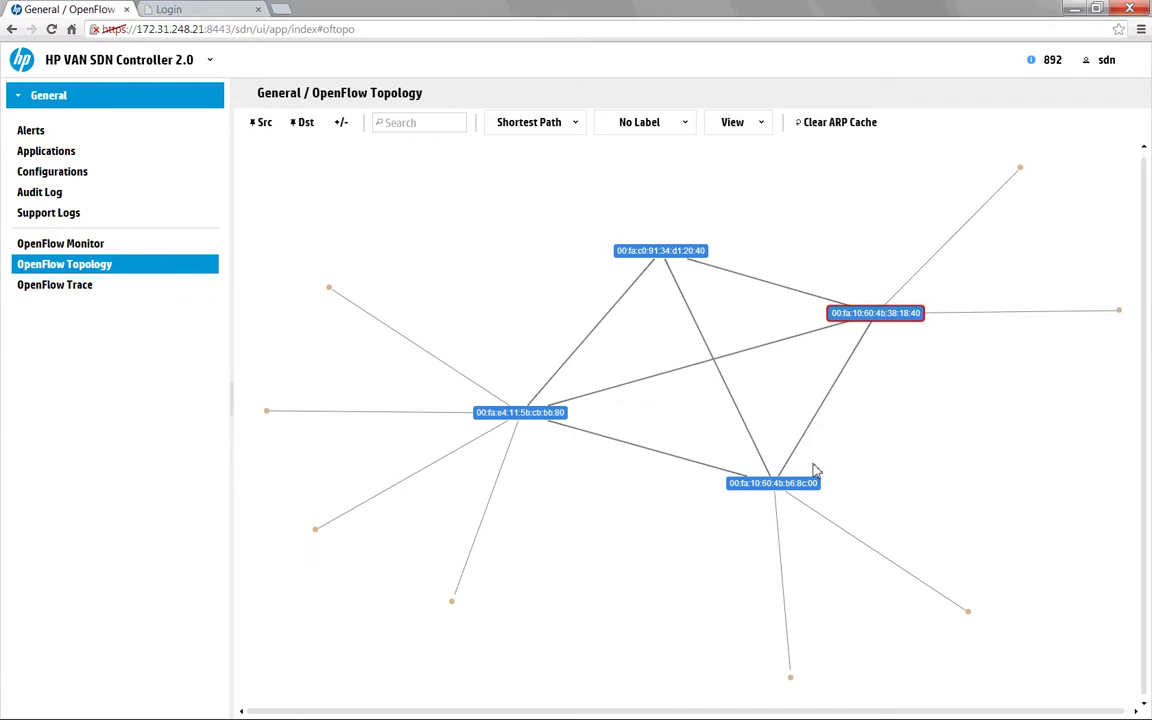
drag(777, 487, 749, 468)
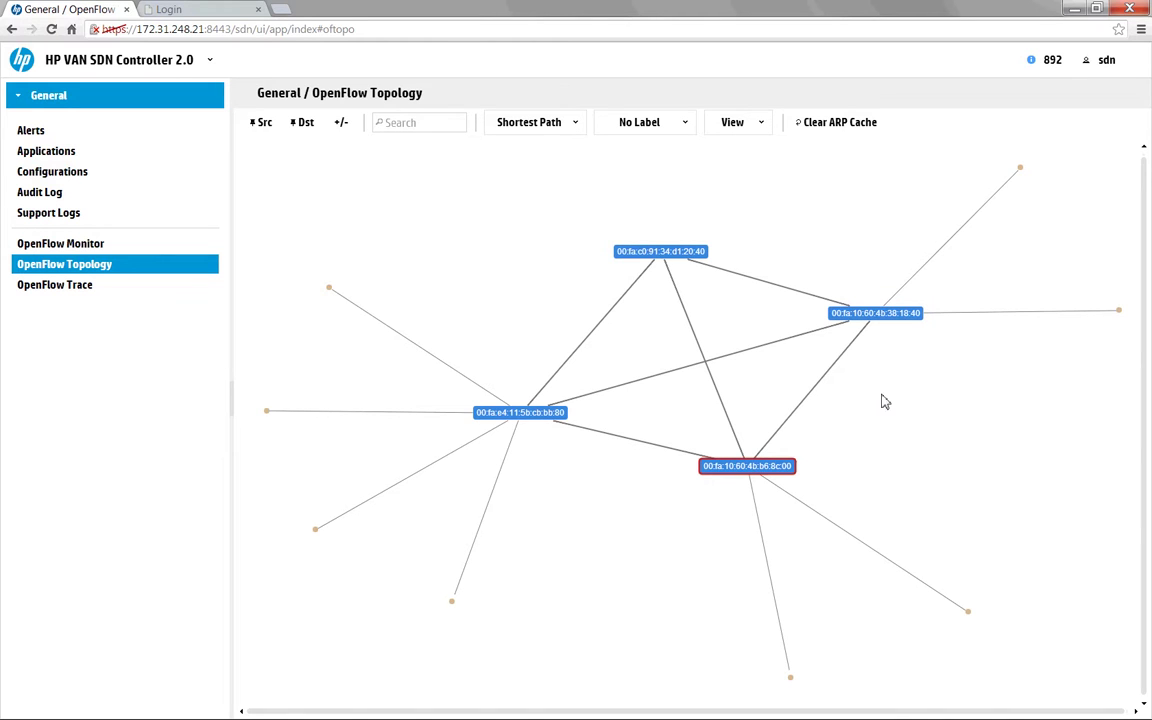
- Label the topology's end nodes by IP address, and change the labels to Node MAC
click(652, 125)
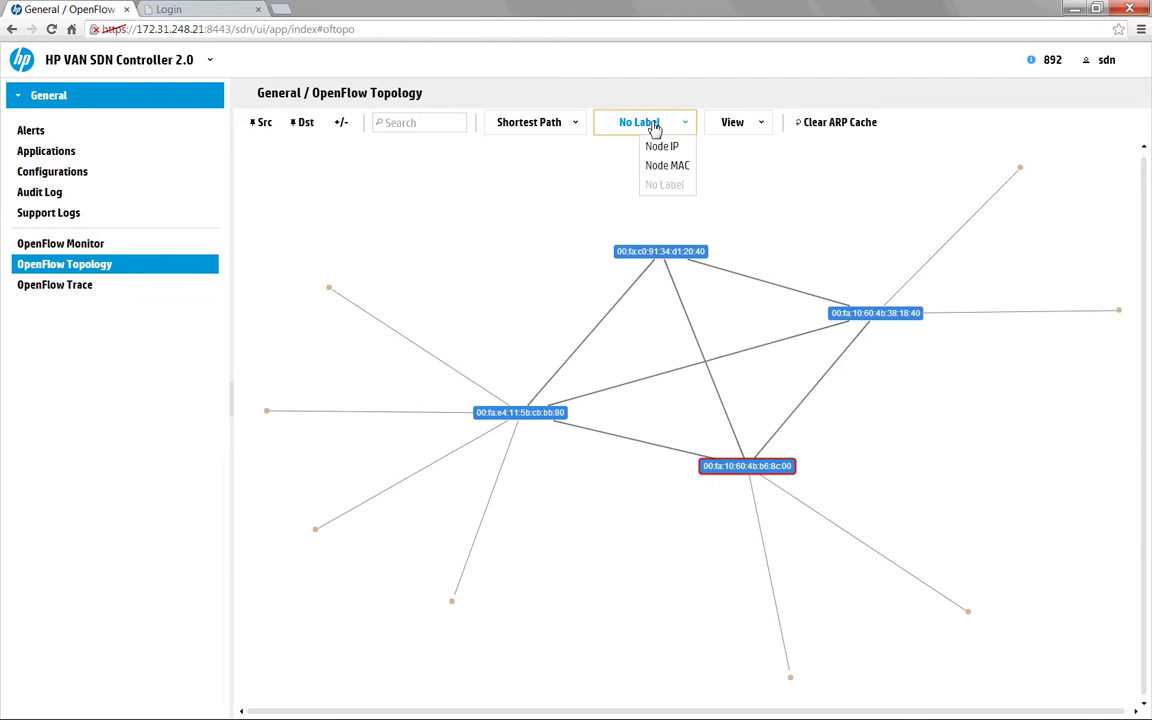
click(652, 147)
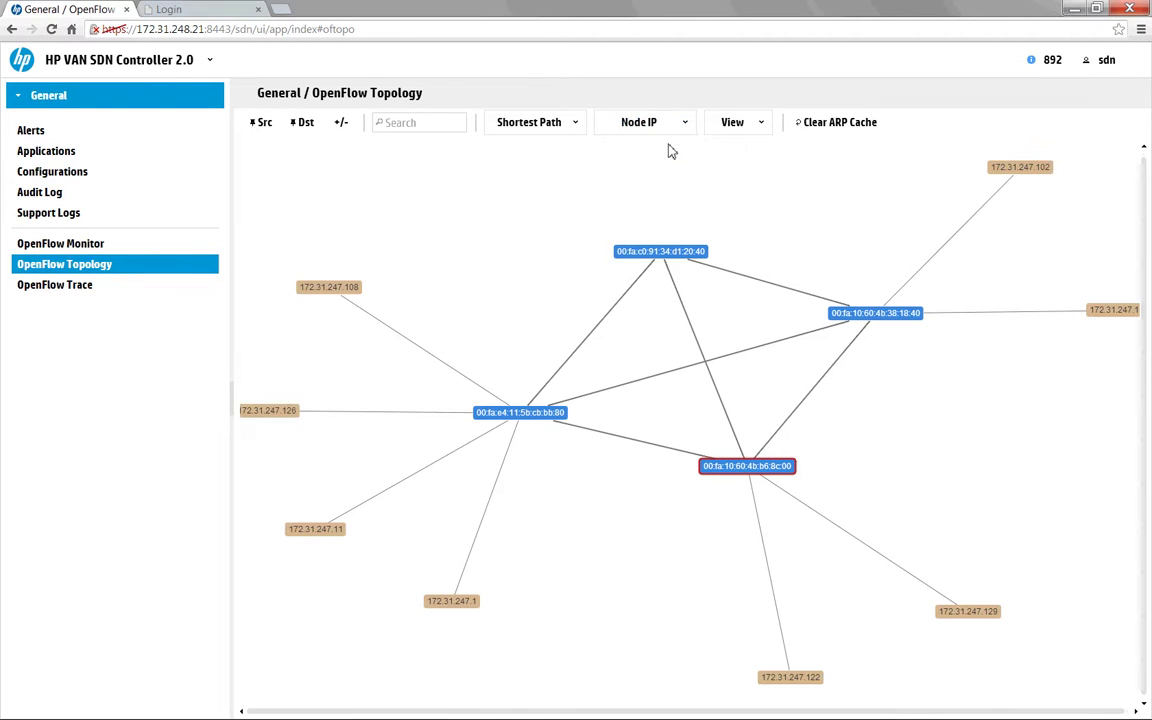
click(658, 123)
click(664, 165)
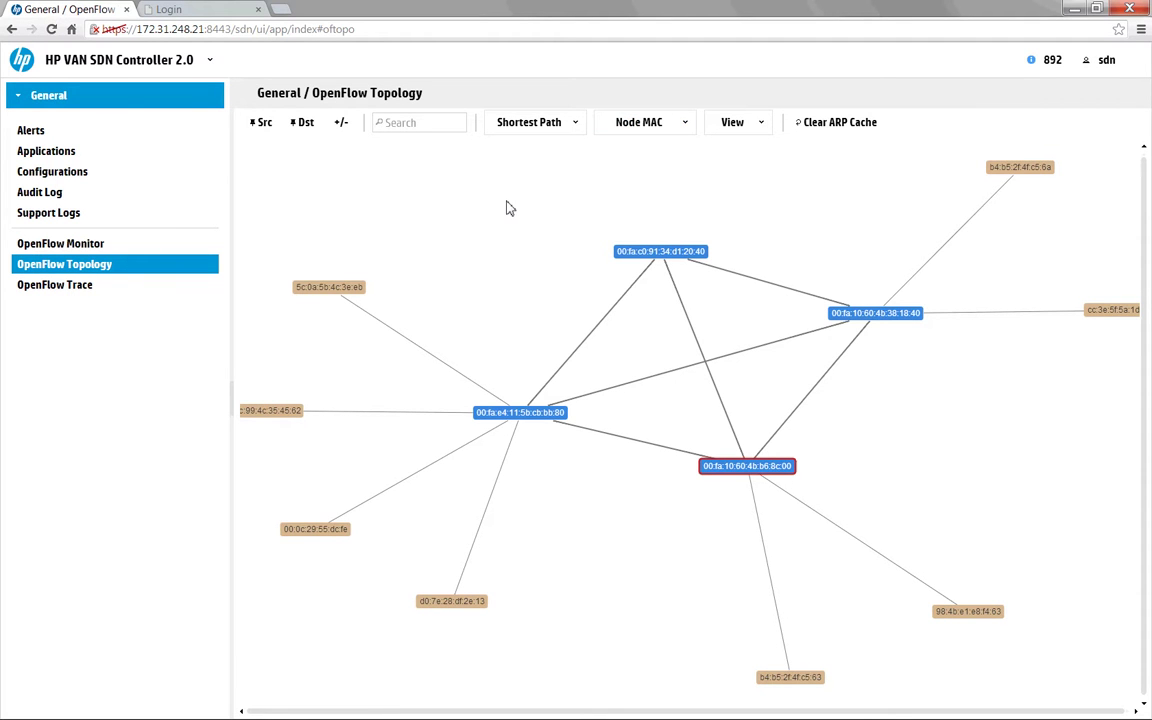
- Show the port numbers on the topology links and highlight the d1:20:40 switch
click(761, 125)
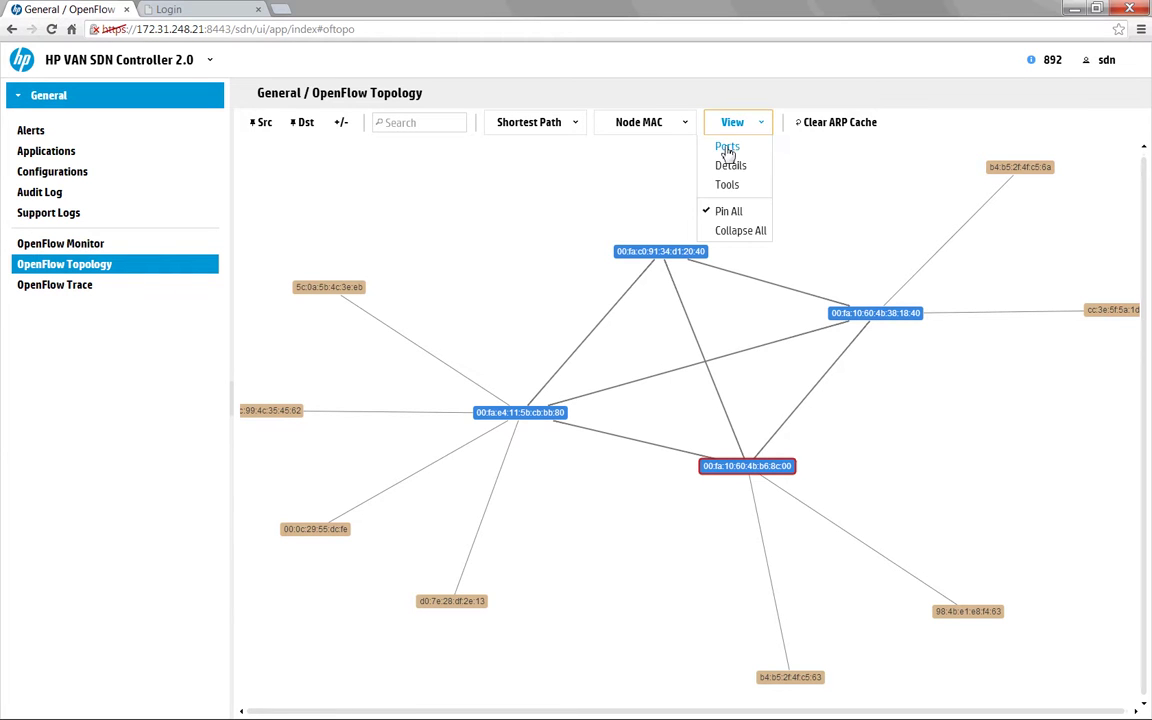
click(727, 148)
click(690, 250)
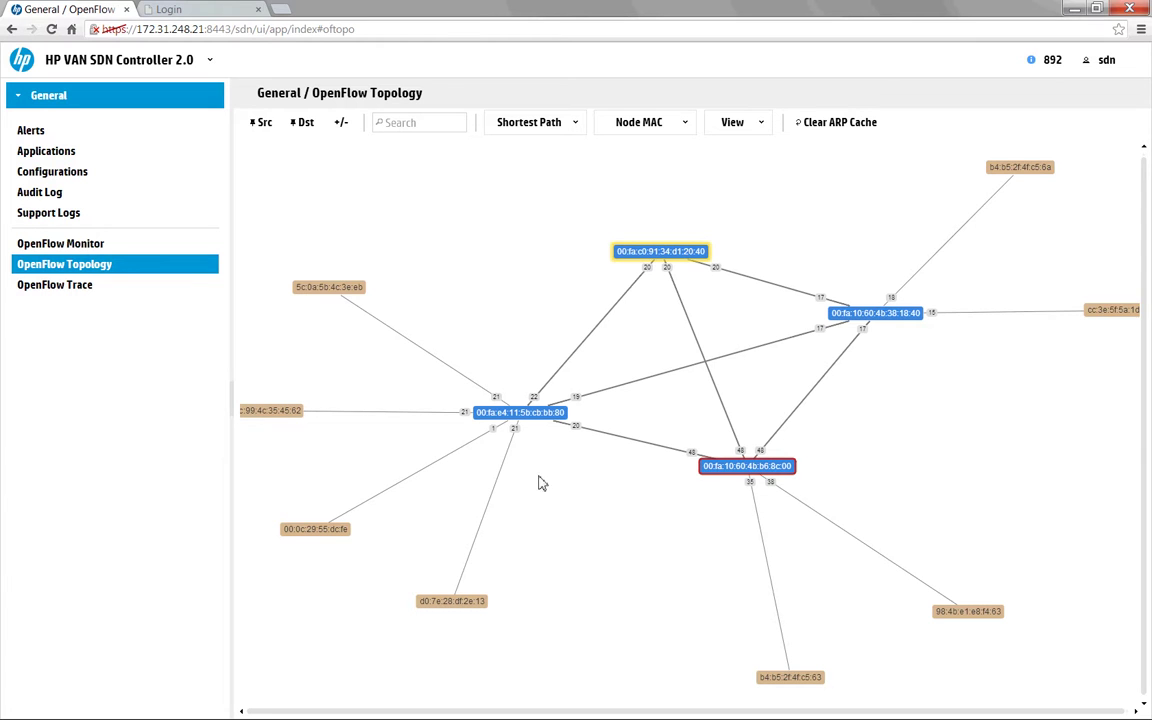
- Examine the flow details of the cb:bb:80, b6:8c:00 and 38:18:40 switches in Switch Details, and close it
click(736, 127)
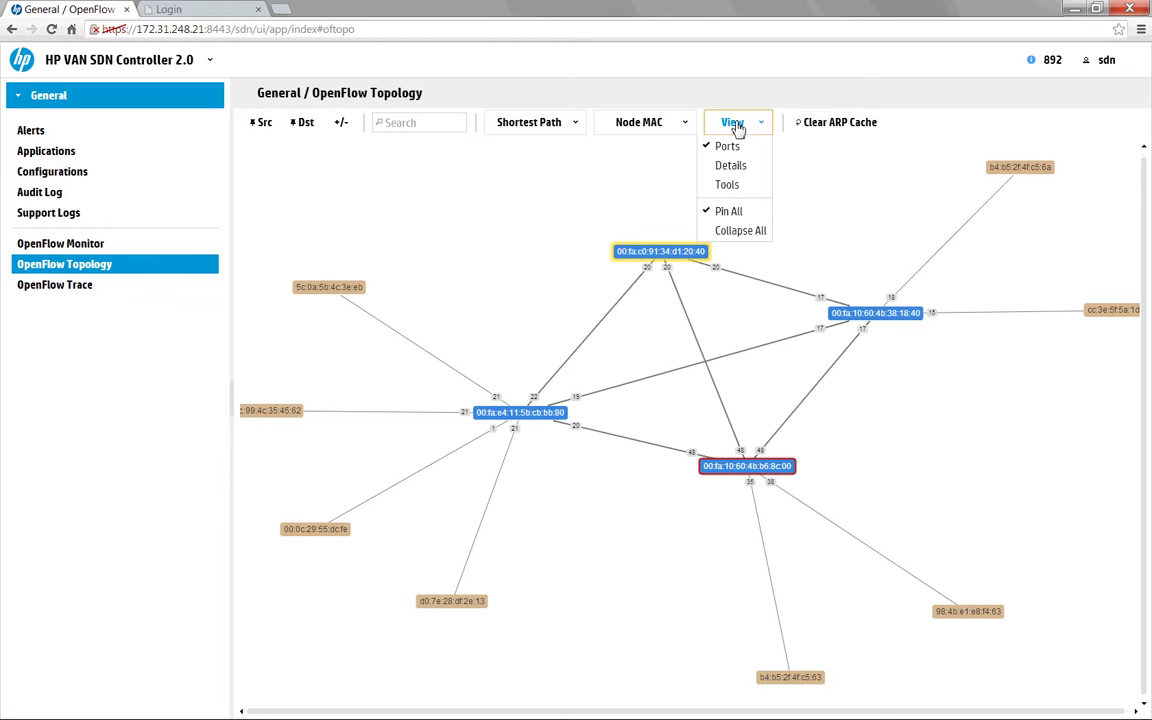
click(732, 167)
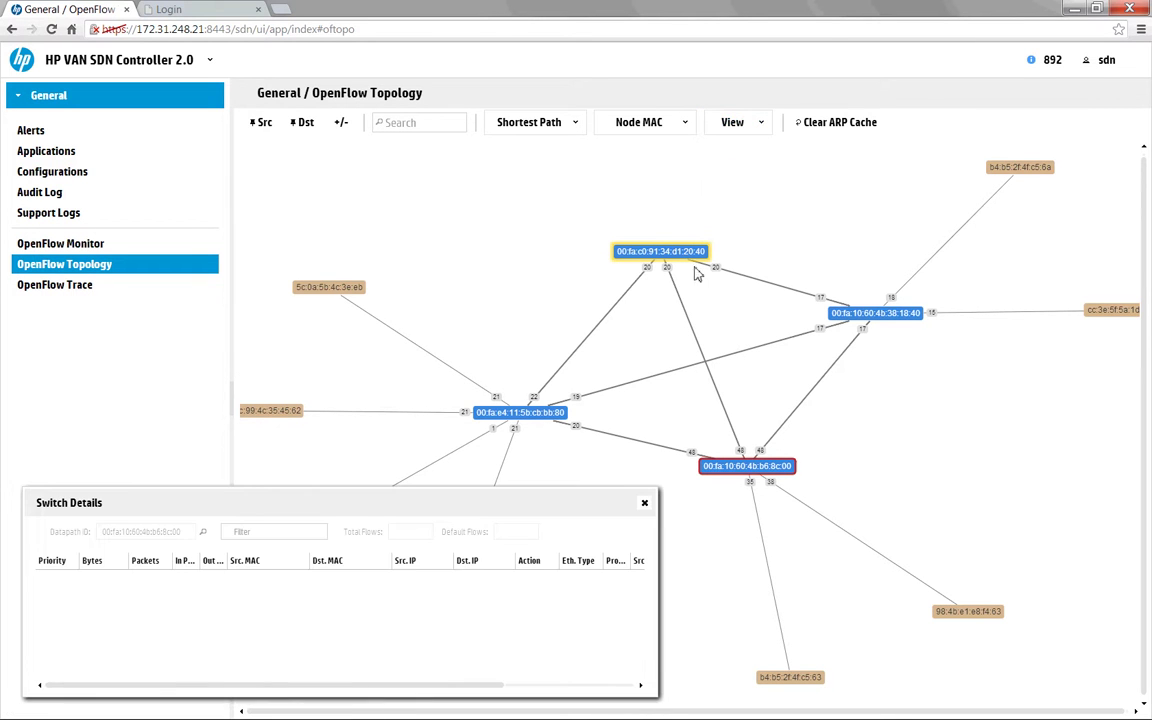
drag(527, 503, 795, 499)
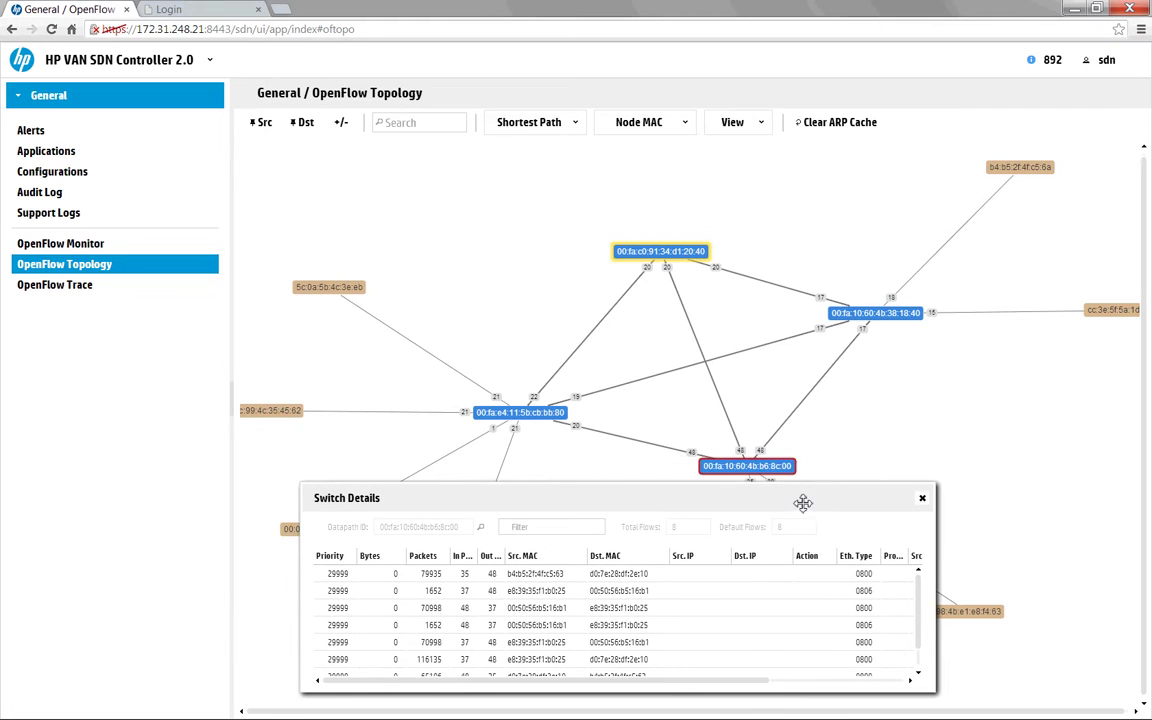
click(515, 418)
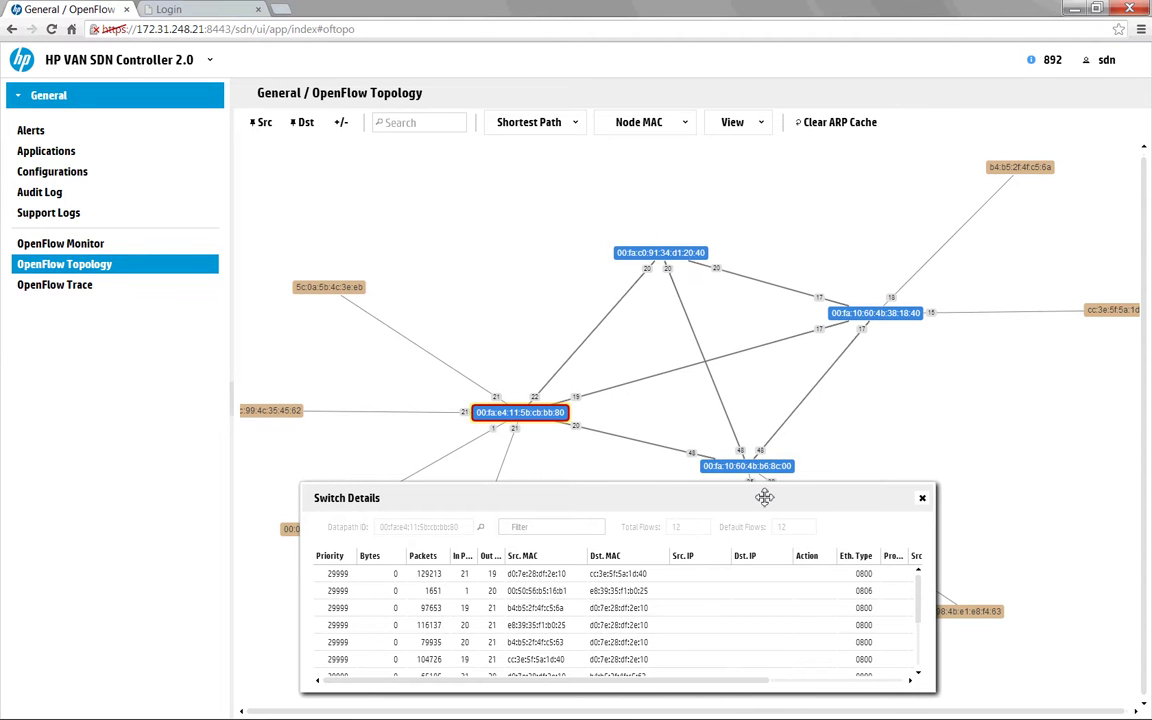
drag(763, 493, 765, 513)
click(746, 466)
click(870, 313)
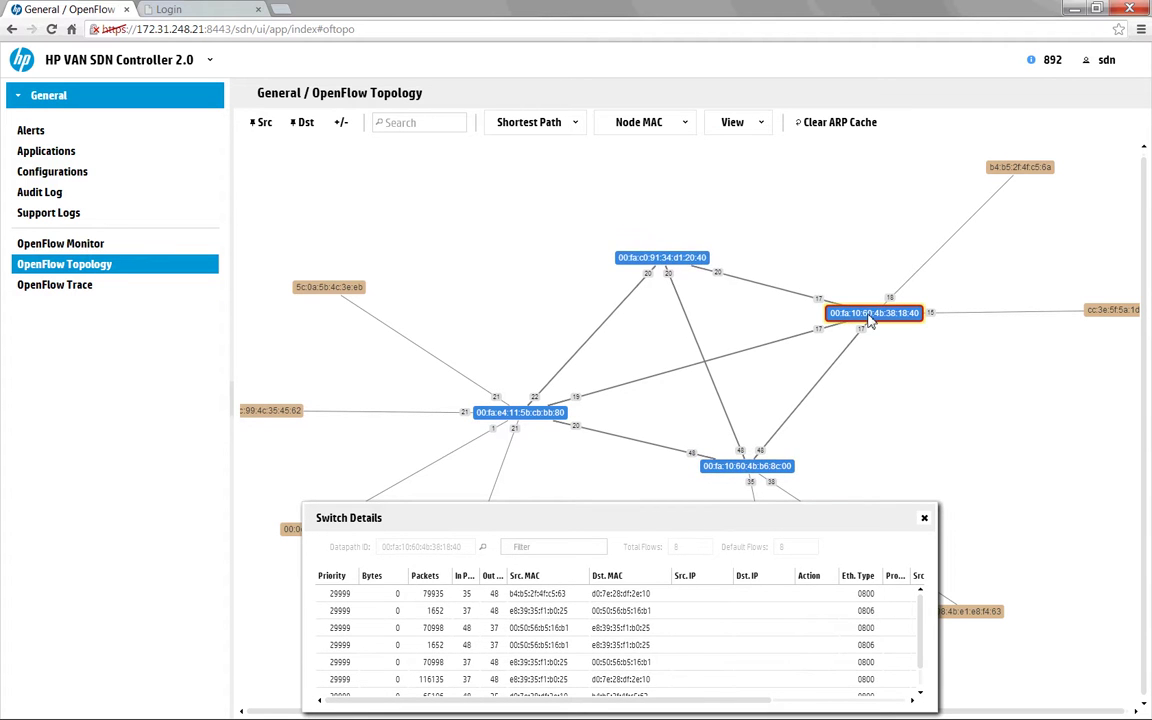
click(923, 518)
- Label the nodes by IP address and show the shortest path from source 172.31.247.102 to destination 172.31.247.1
click(652, 124)
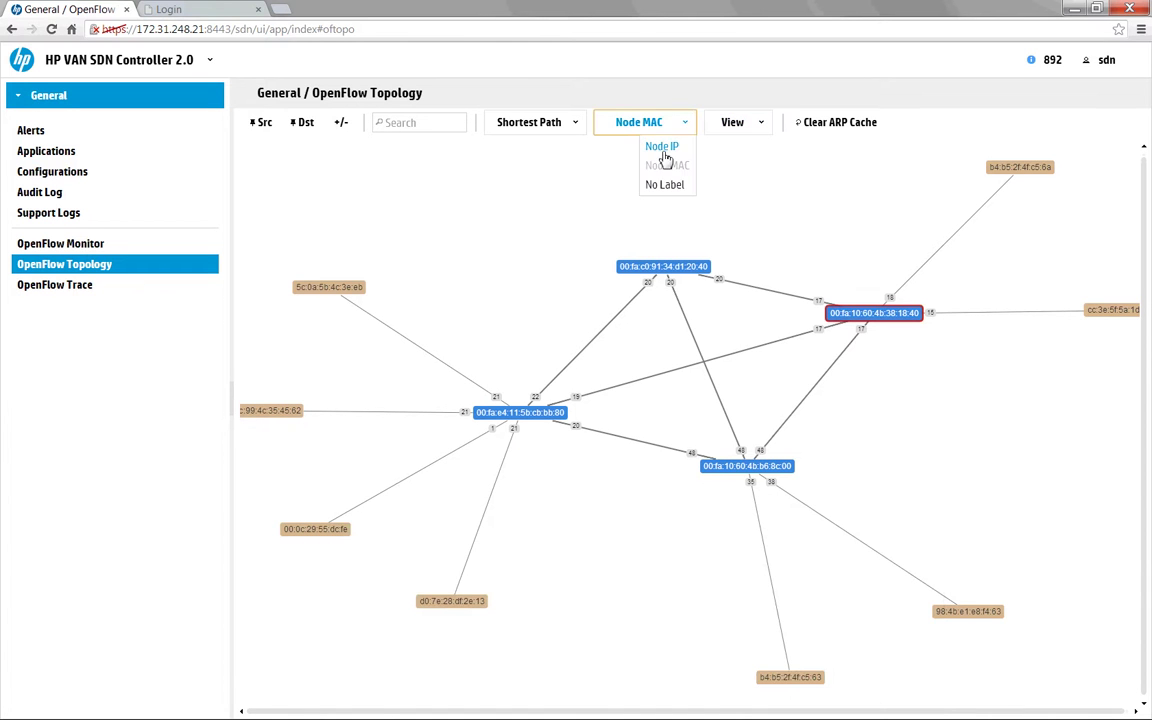
click(662, 147)
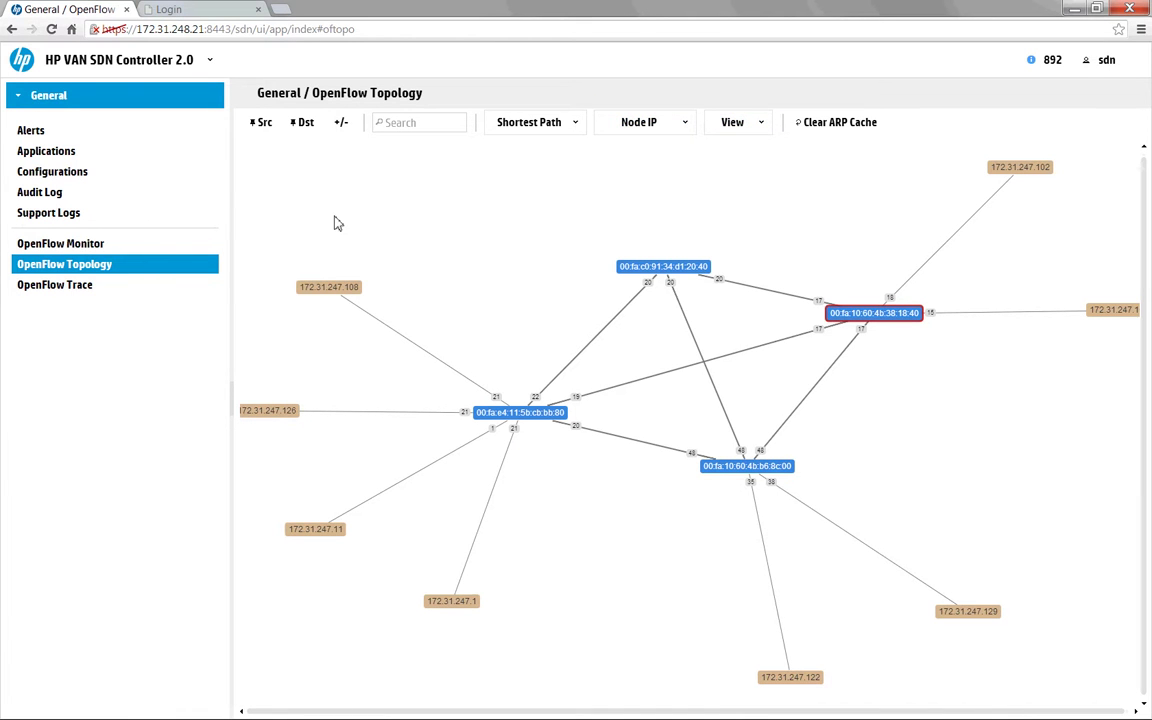
click(331, 289)
click(1020, 167)
click(261, 122)
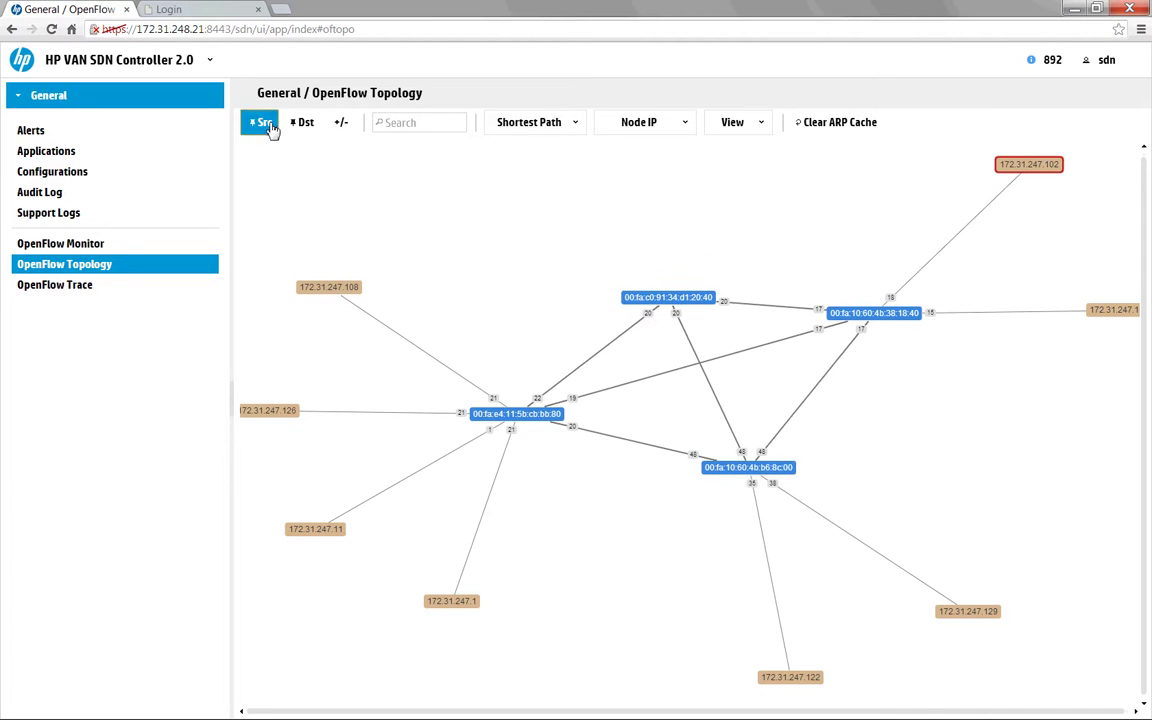
click(451, 602)
click(304, 122)
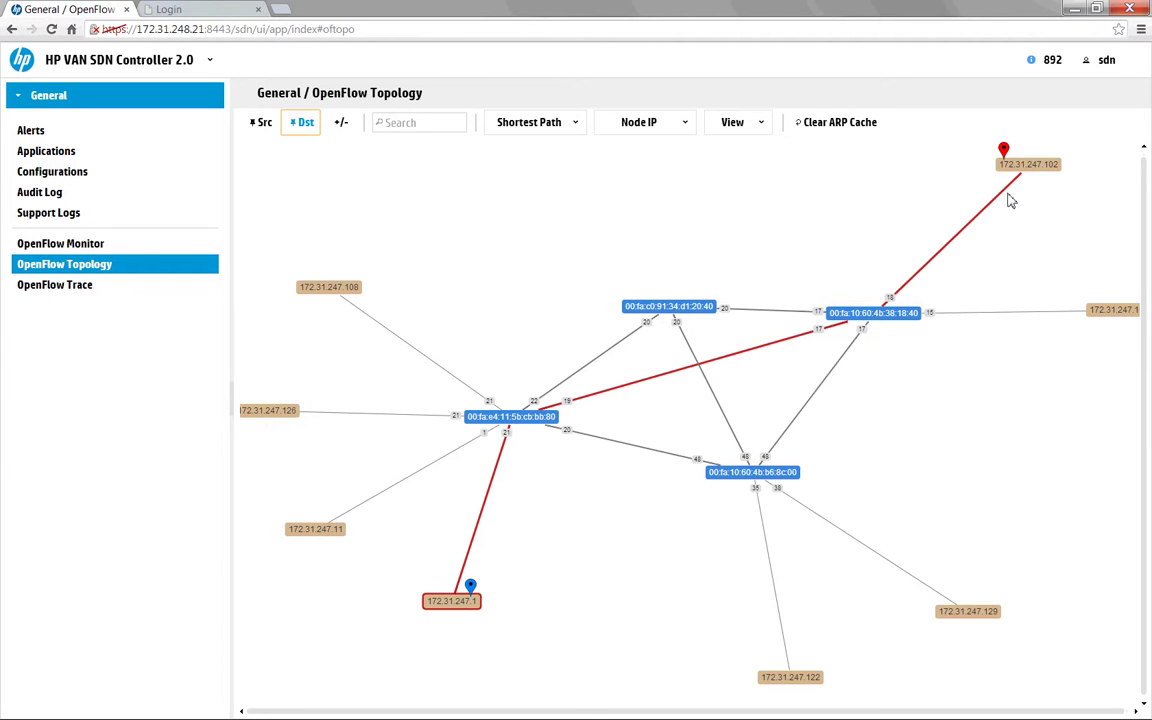
click(668, 306)
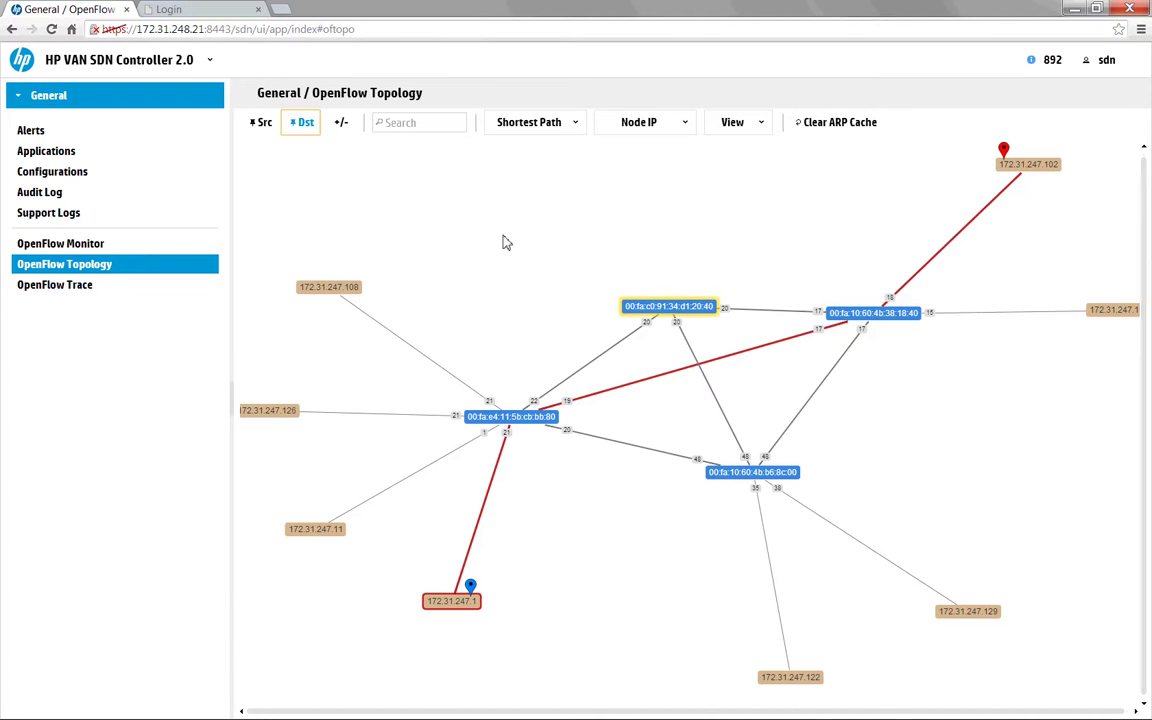
- Change the path source to host 172.31.247.101, and to host 172.31.247.129, keeping 172.31.247.1 as the destination
click(1107, 314)
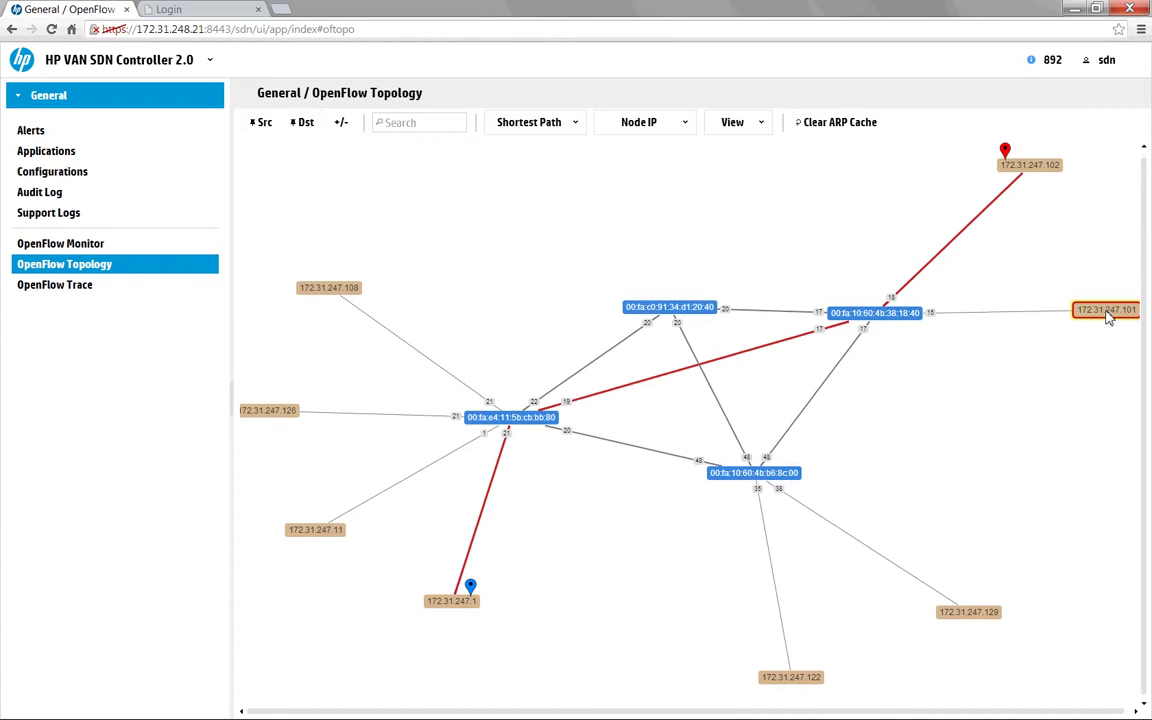
click(259, 122)
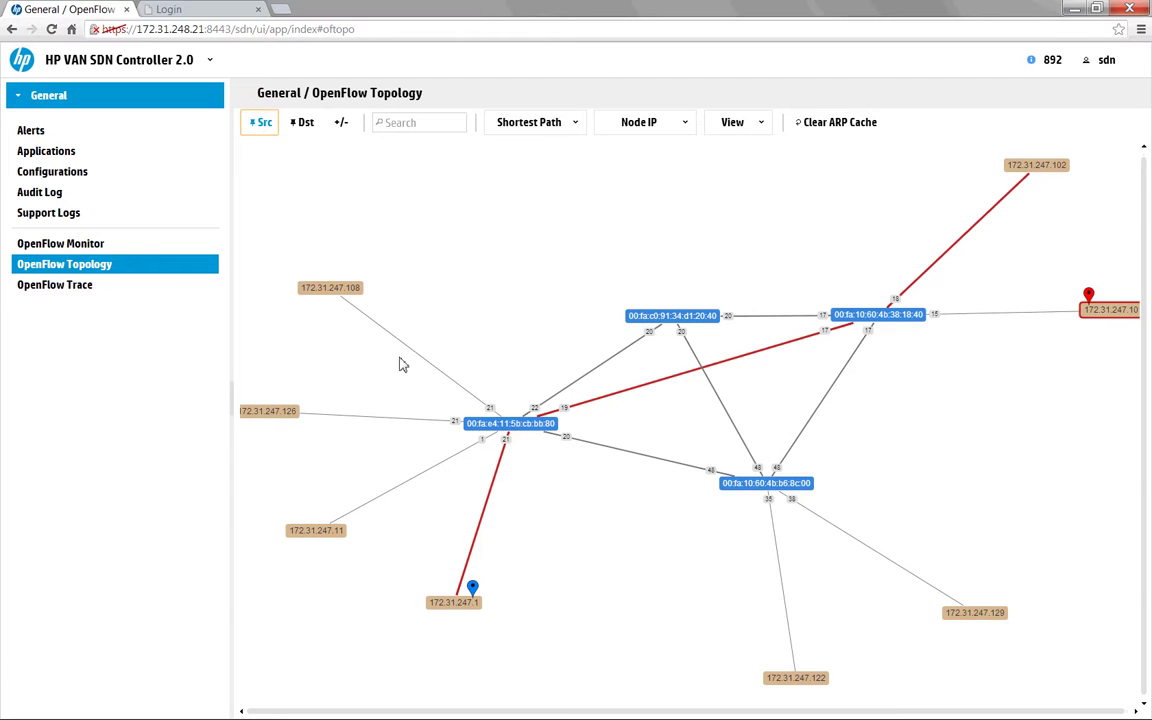
click(990, 616)
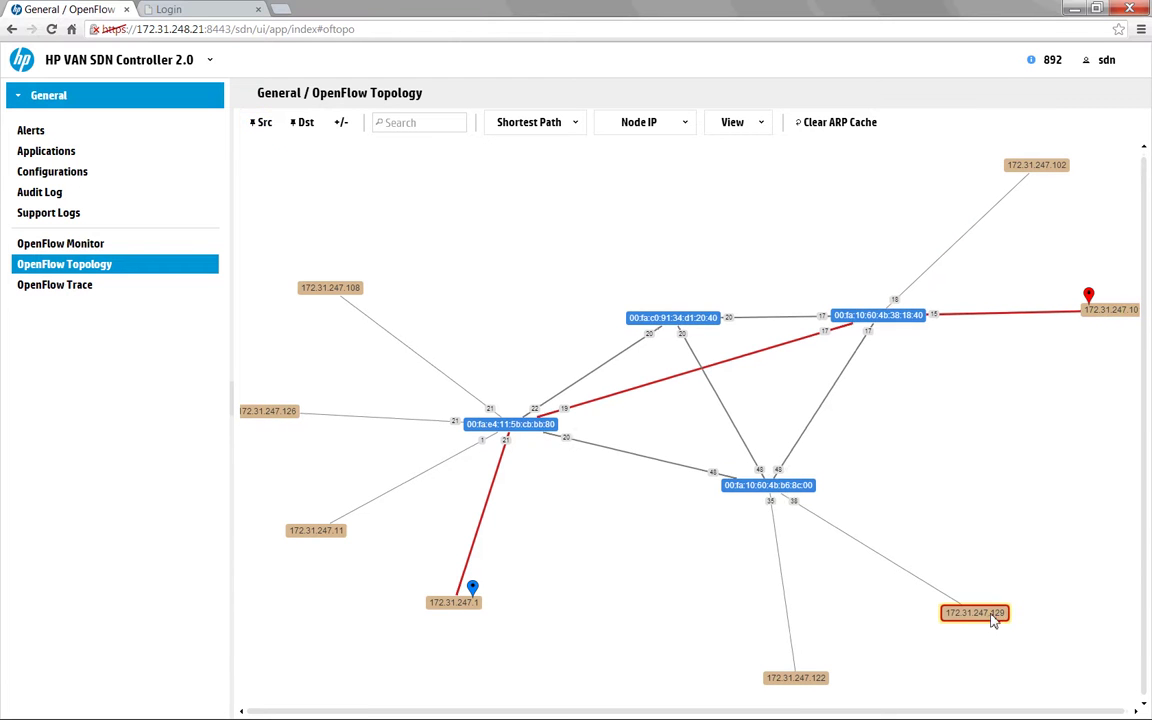
click(262, 124)
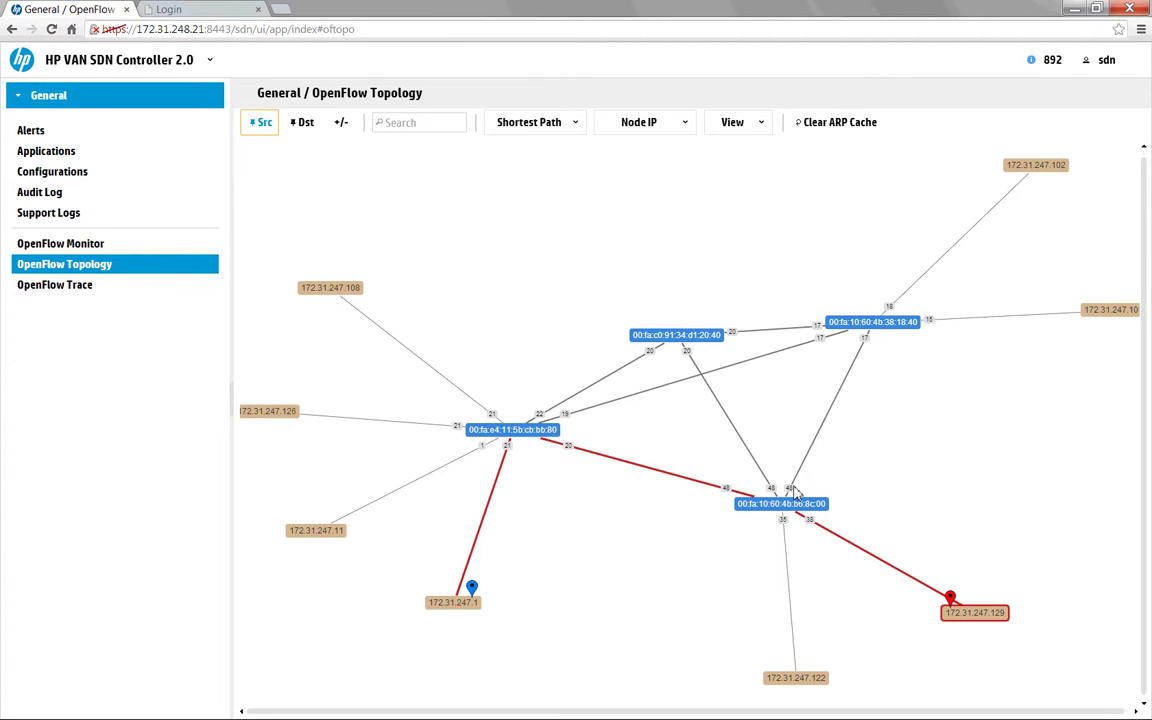
click(640, 334)
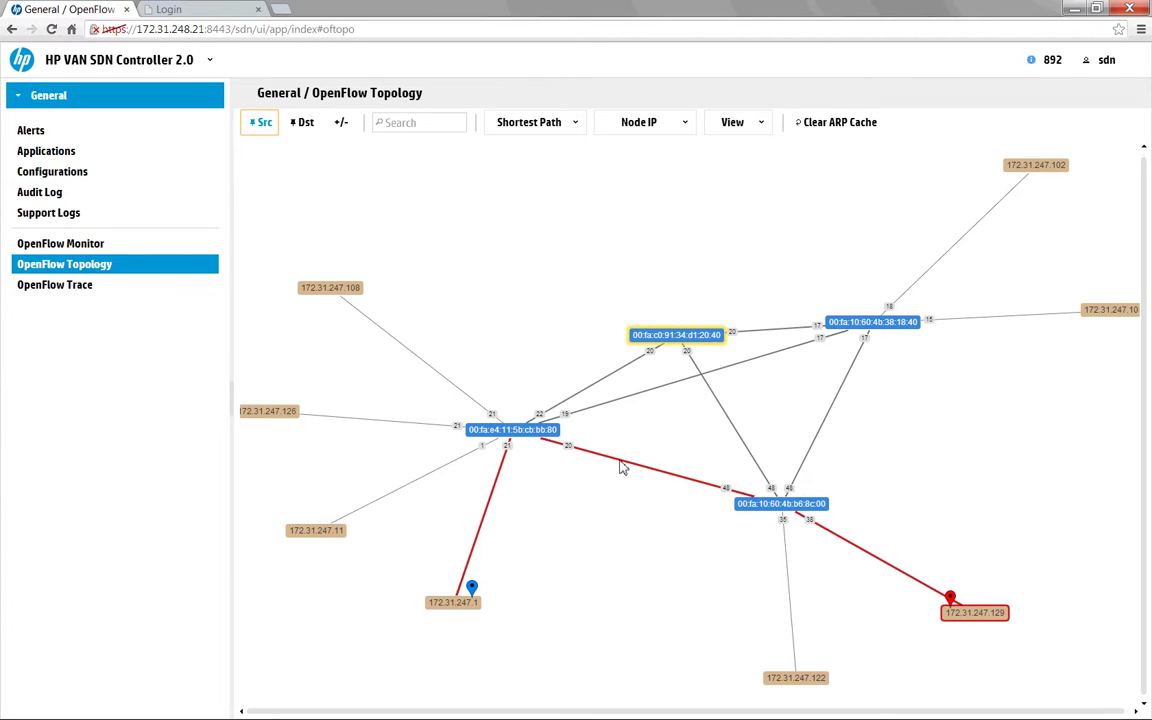
- Set the path mode to Follow Flow and reposition the Abstract Packet and Switch Details windows over the upper topology
click(540, 125)
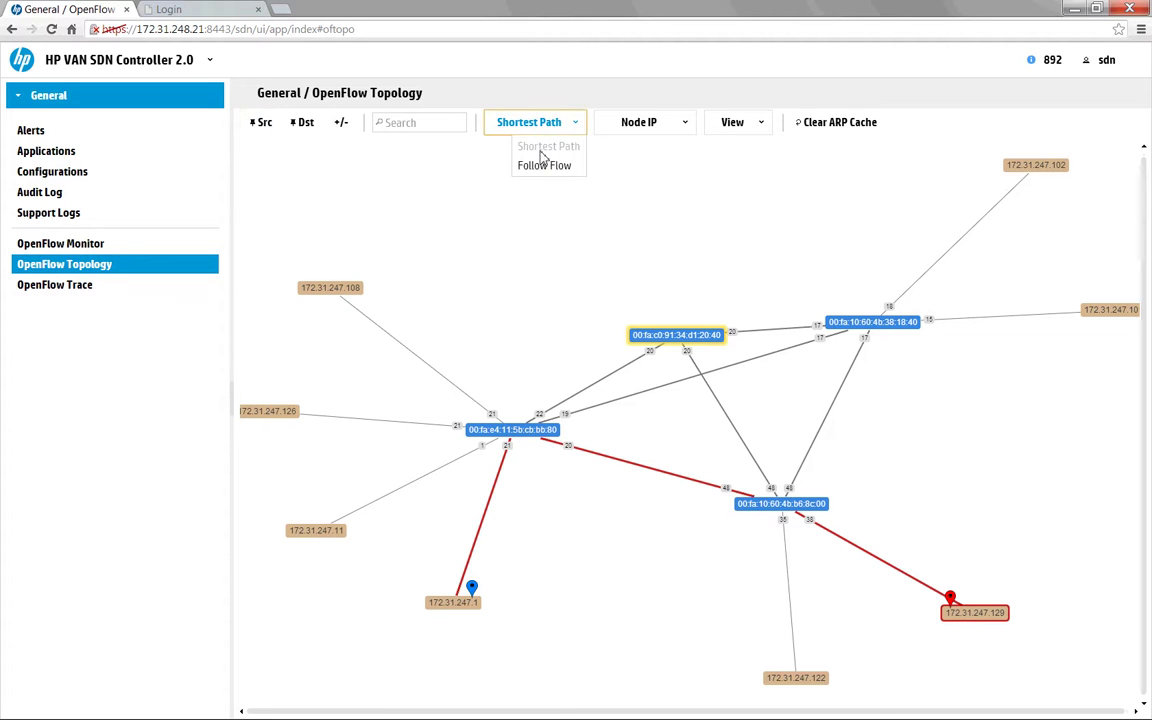
click(544, 165)
drag(90, 146, 517, 176)
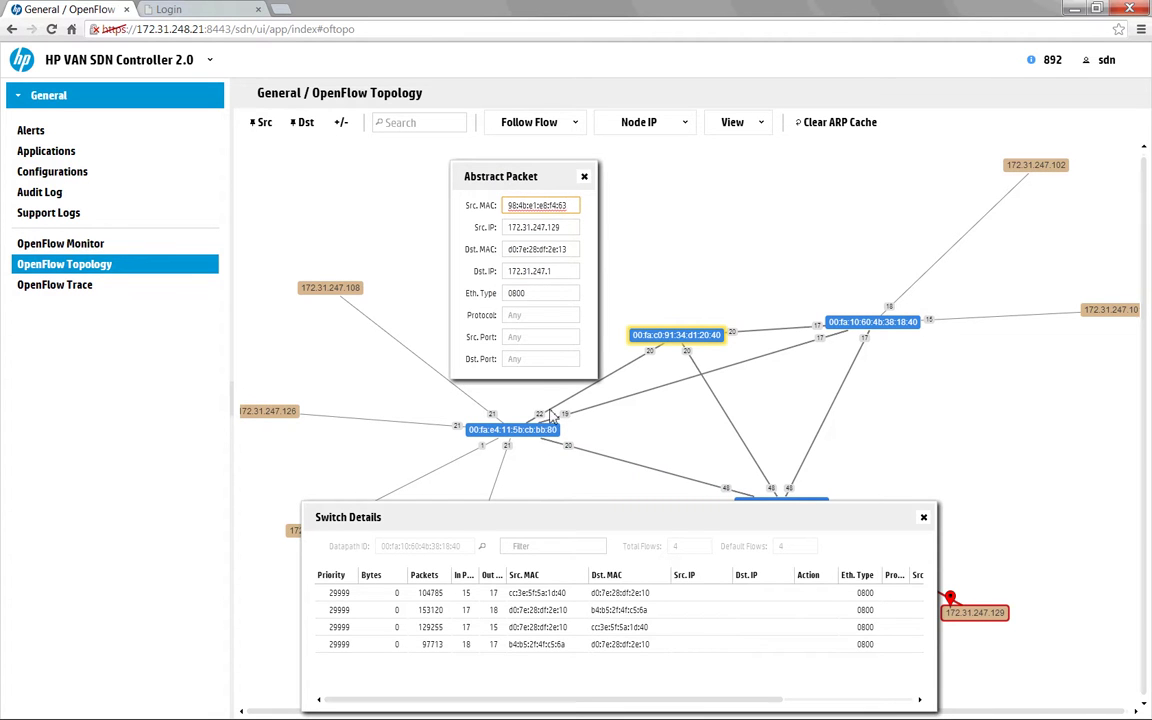
drag(576, 530, 717, 172)
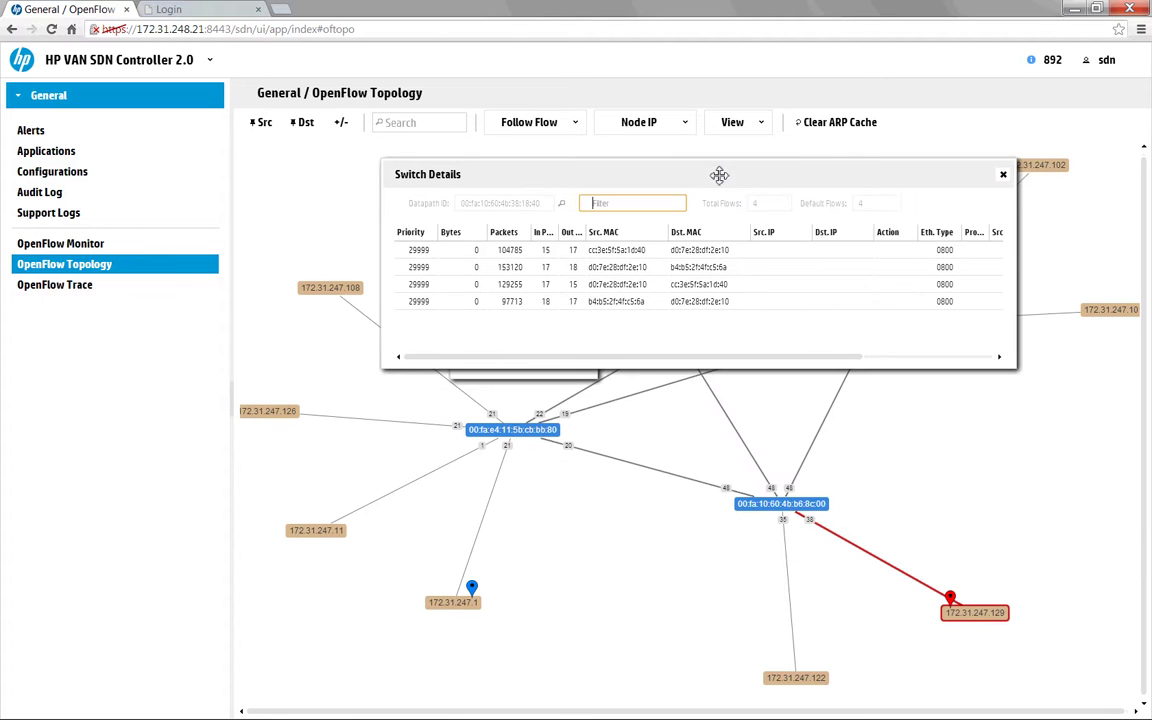
- View the flows of the b6:8c:00 and cb:bb:80 switches, and close the Switch Details and Abstract Packet windows
click(800, 503)
click(533, 434)
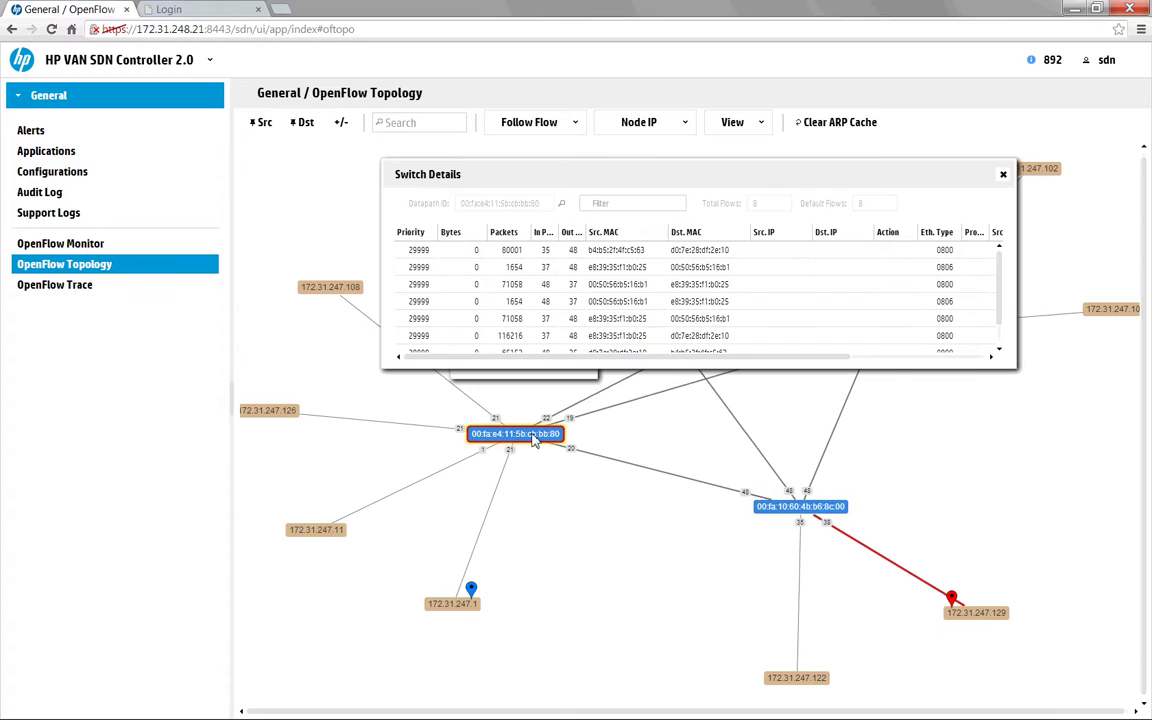
click(1002, 180)
click(584, 178)
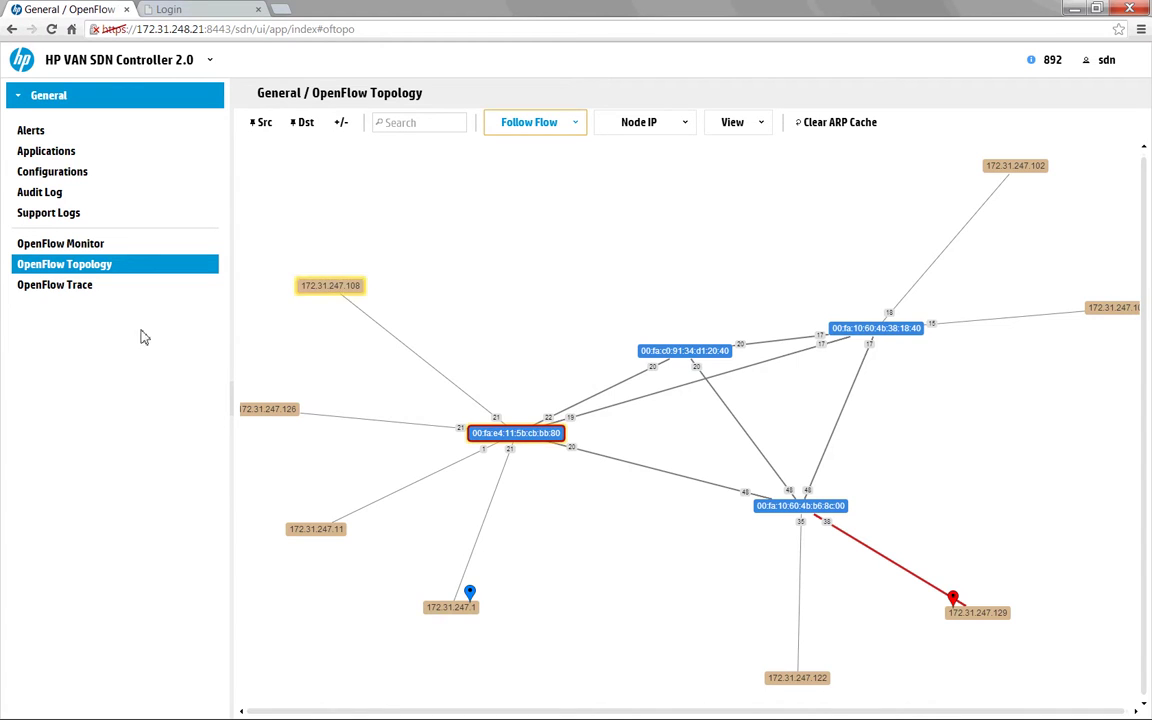
- In OpenFlow Trace, clear the existing entries and record a new trace of OpenFlow messages
click(76, 290)
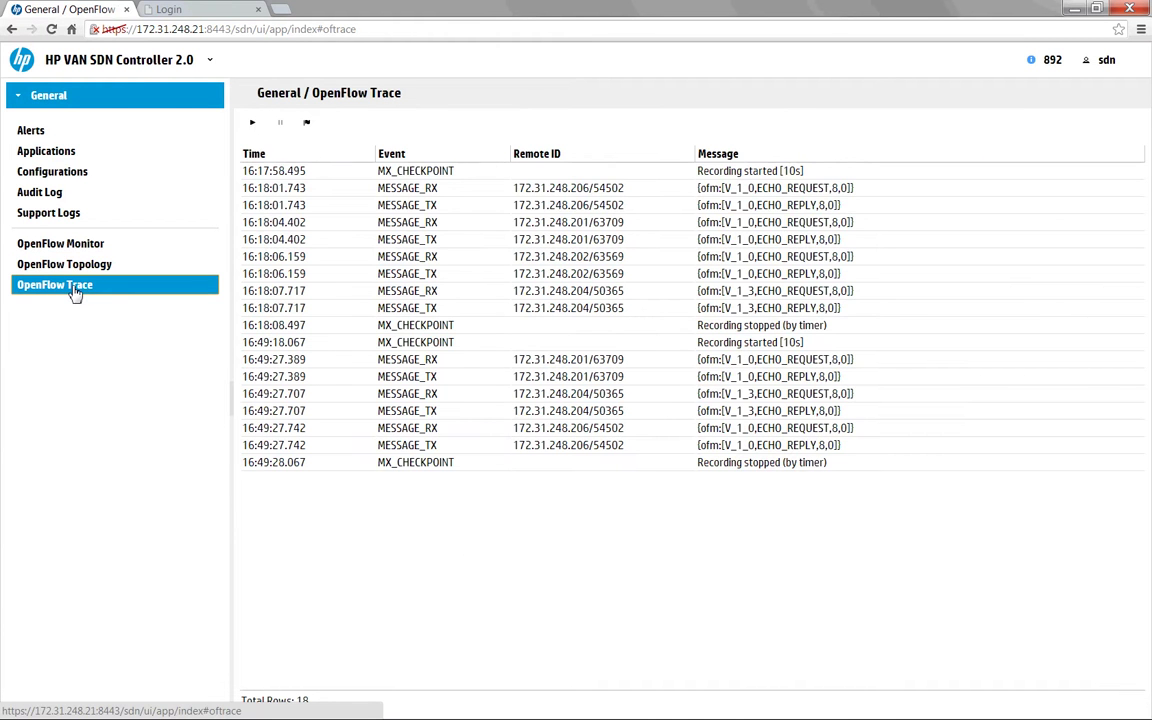
click(308, 127)
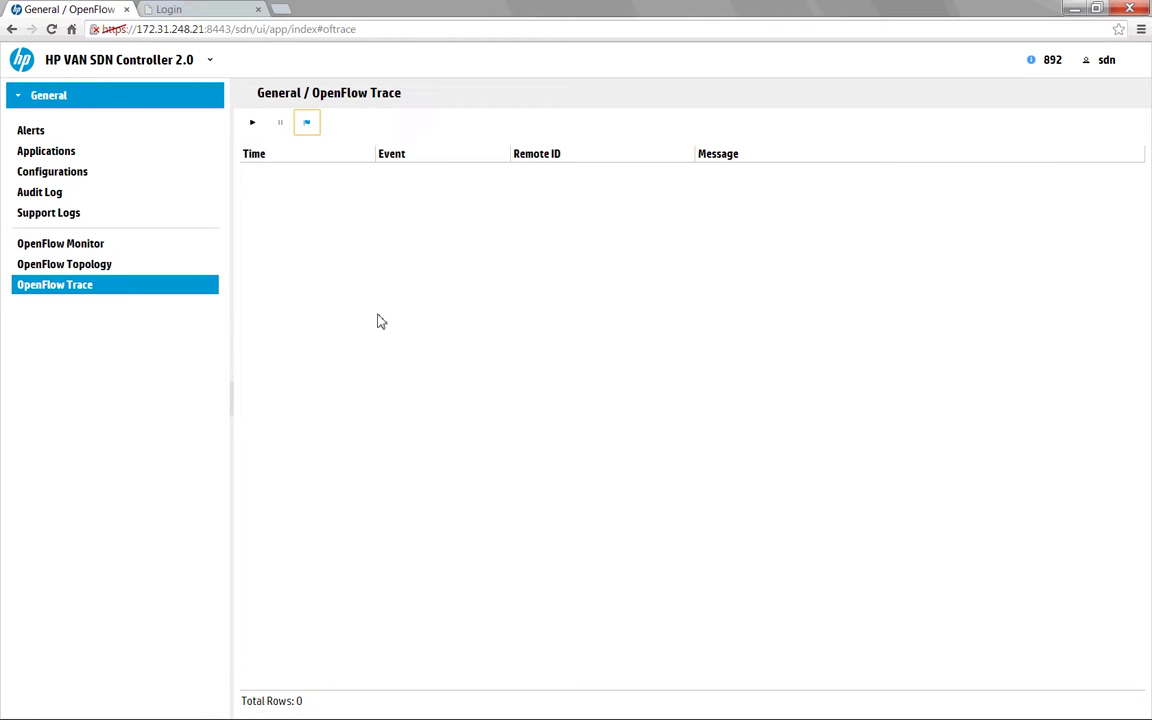
click(252, 123)
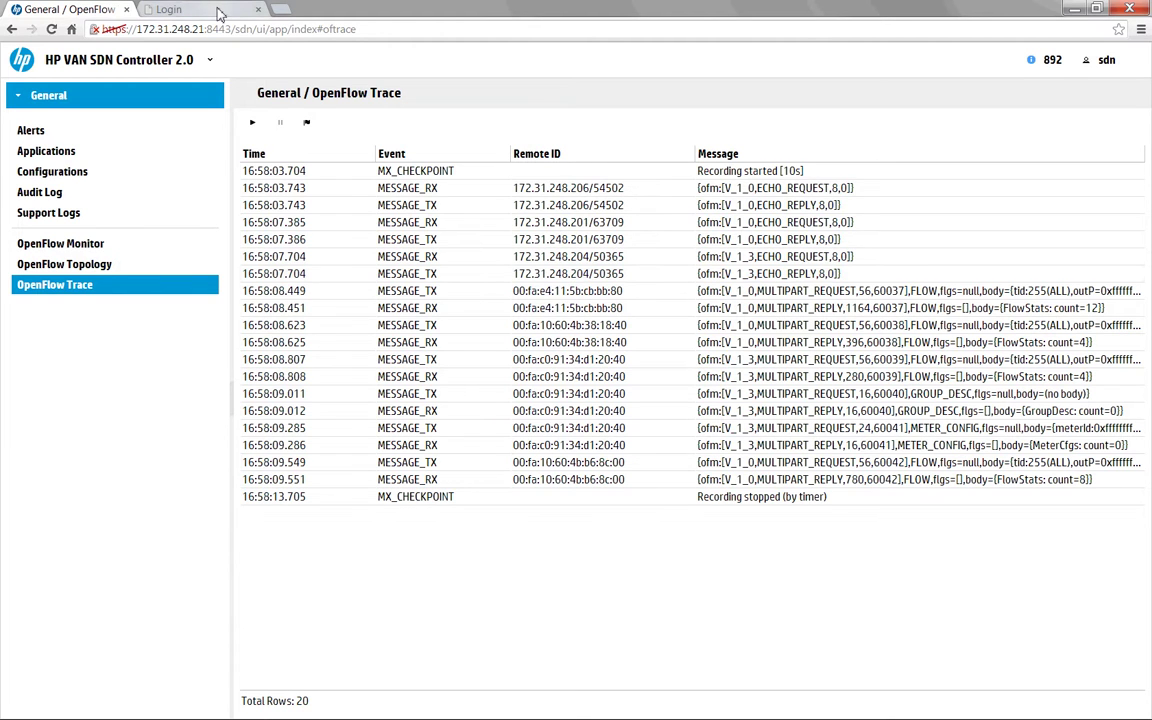
- Switch to HP Intelligent Management Center and log in with the credentials already filled in
click(175, 10)
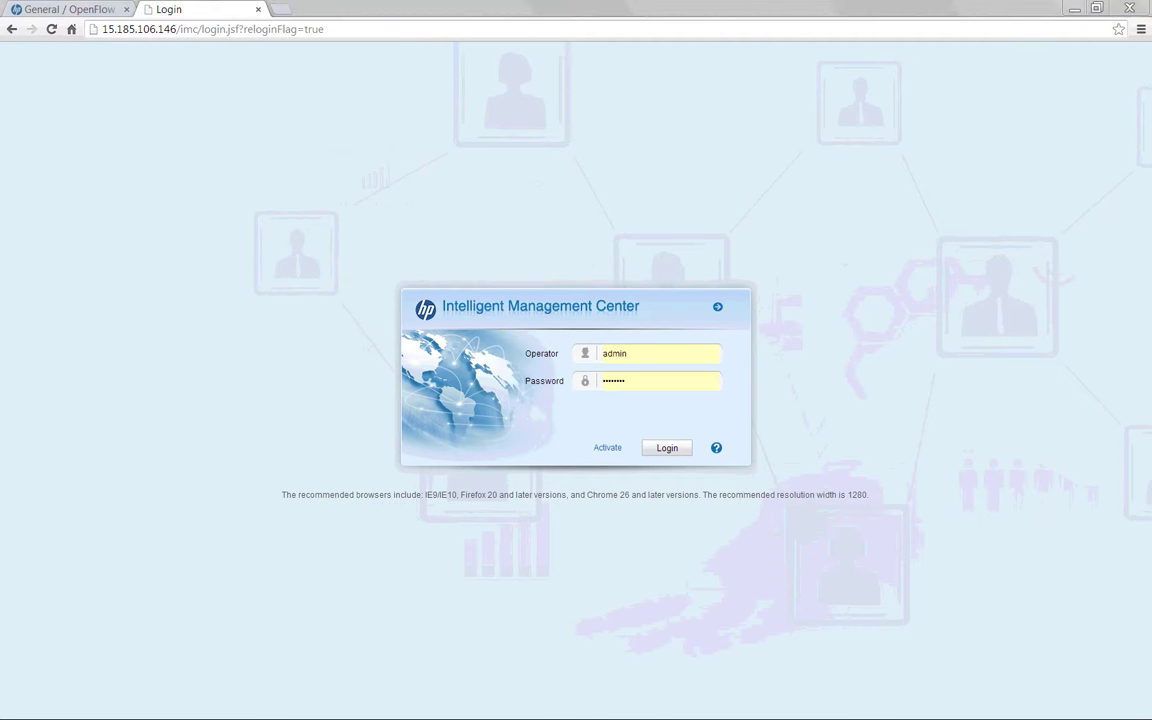
click(672, 450)
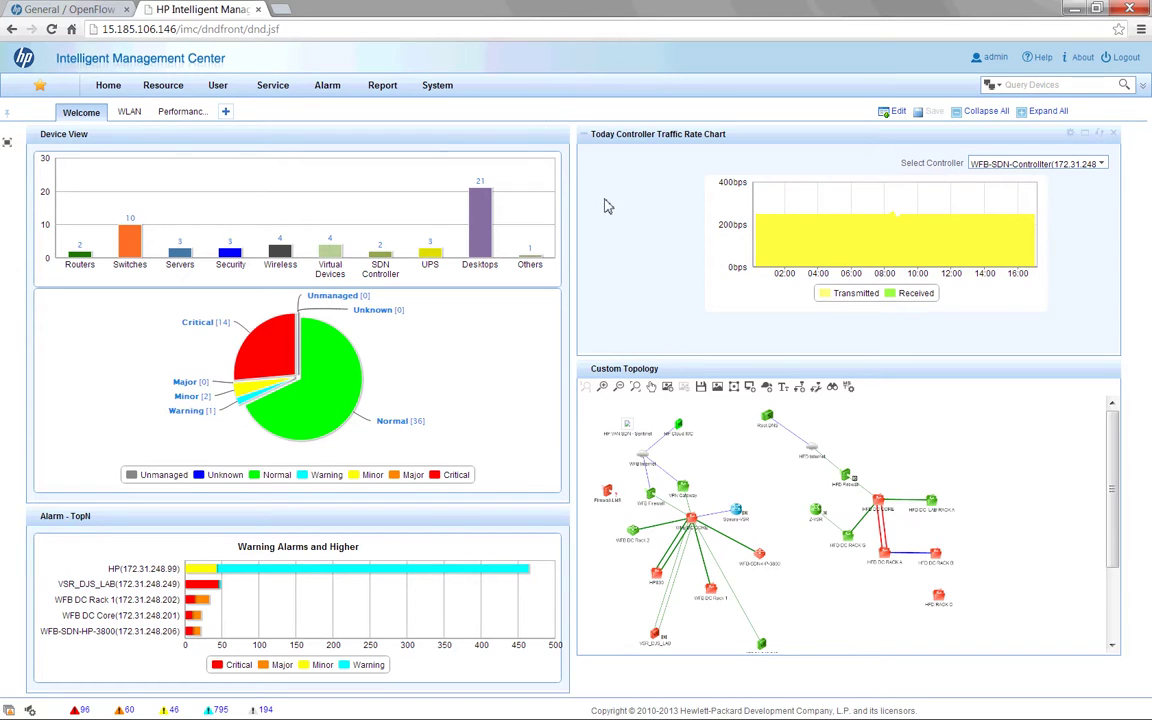
- View the WLAN and Performance dashboards, return to Welcome, and check the controller choices of the Today Controller Traffic Rate Chart
click(129, 114)
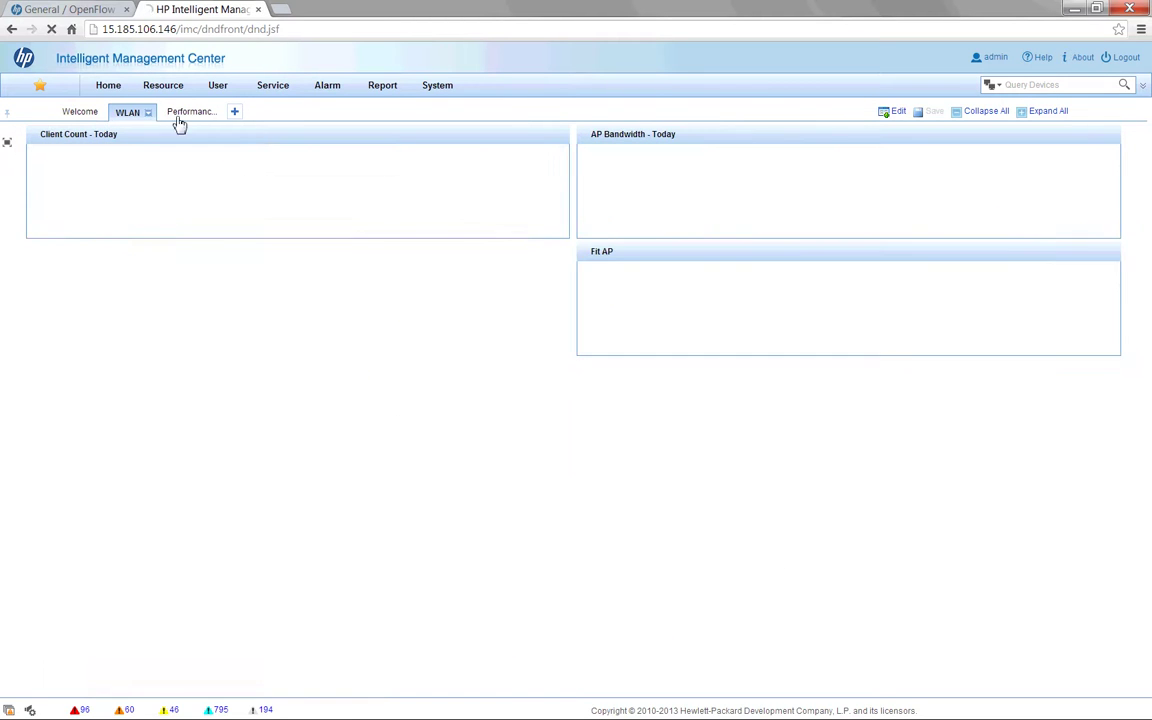
click(199, 118)
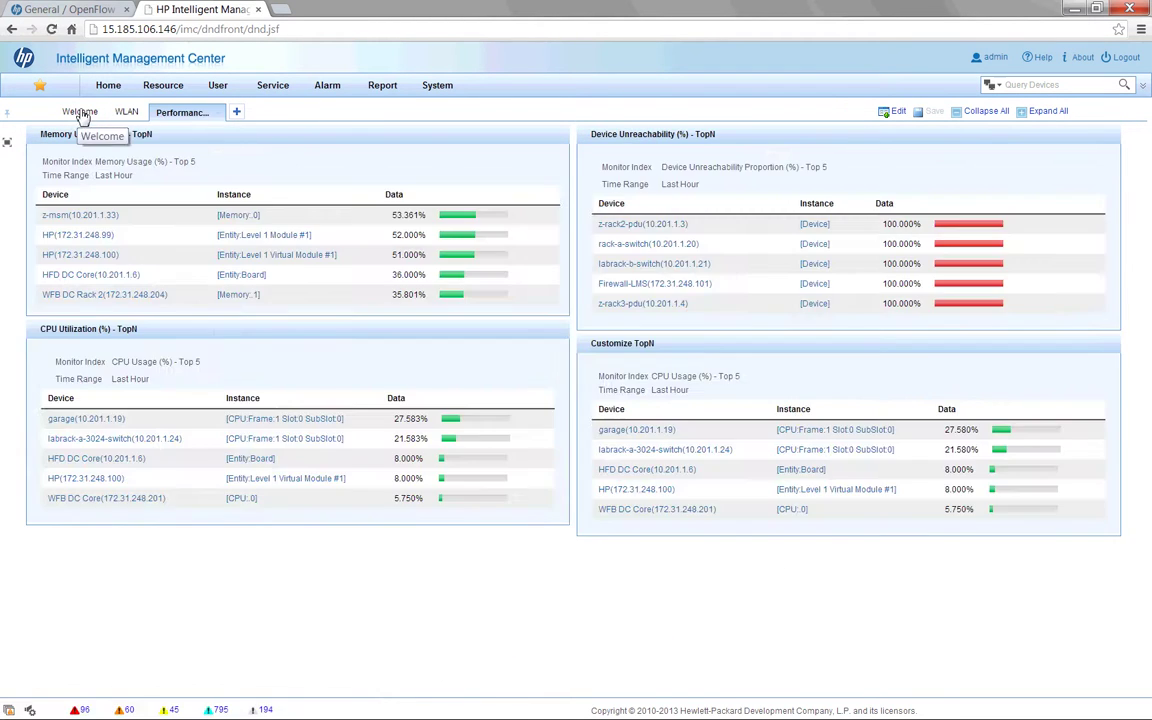
click(82, 115)
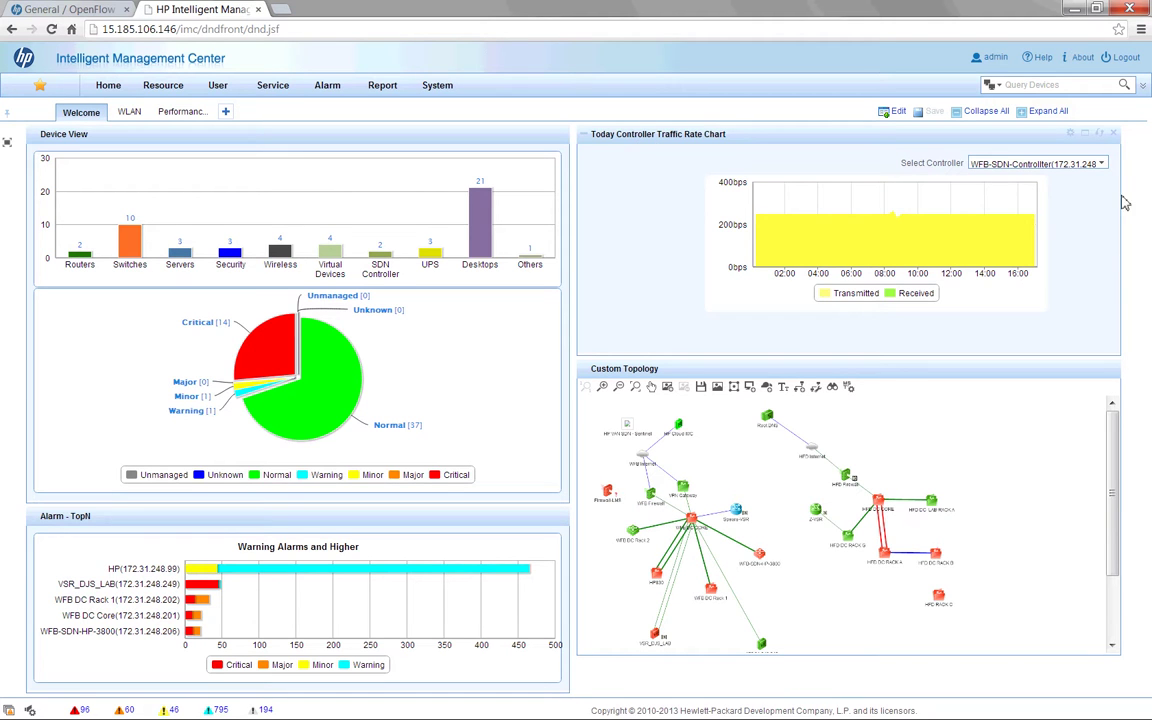
click(1100, 163)
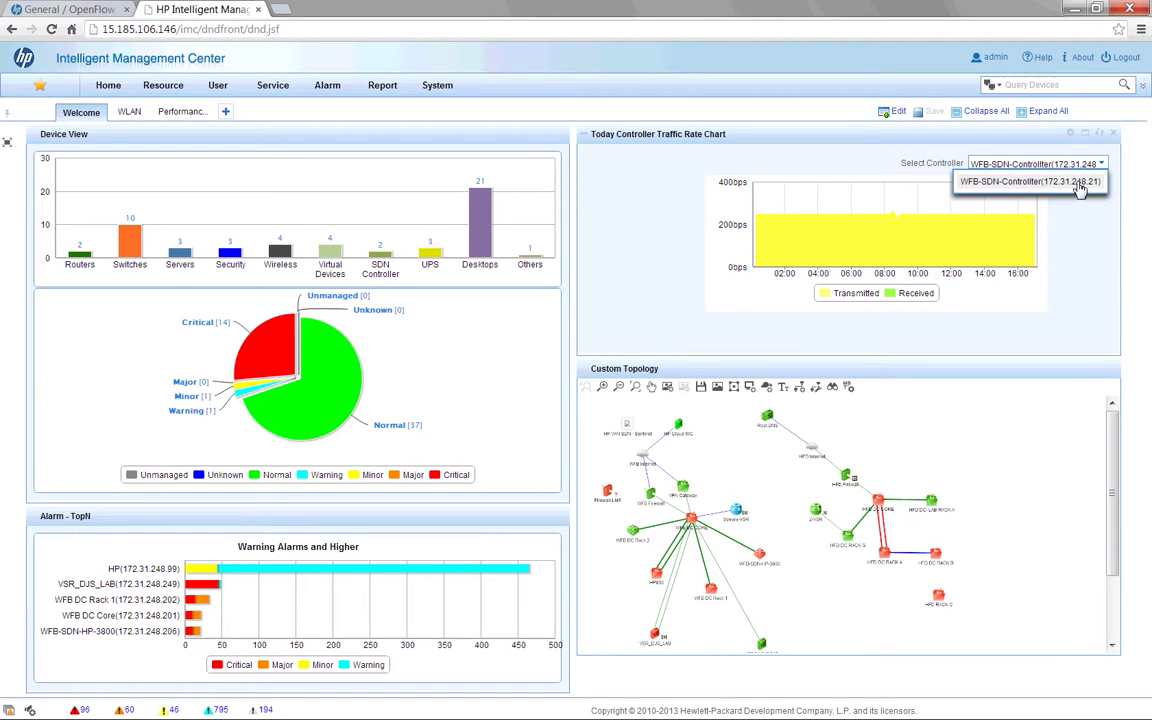
click(1000, 235)
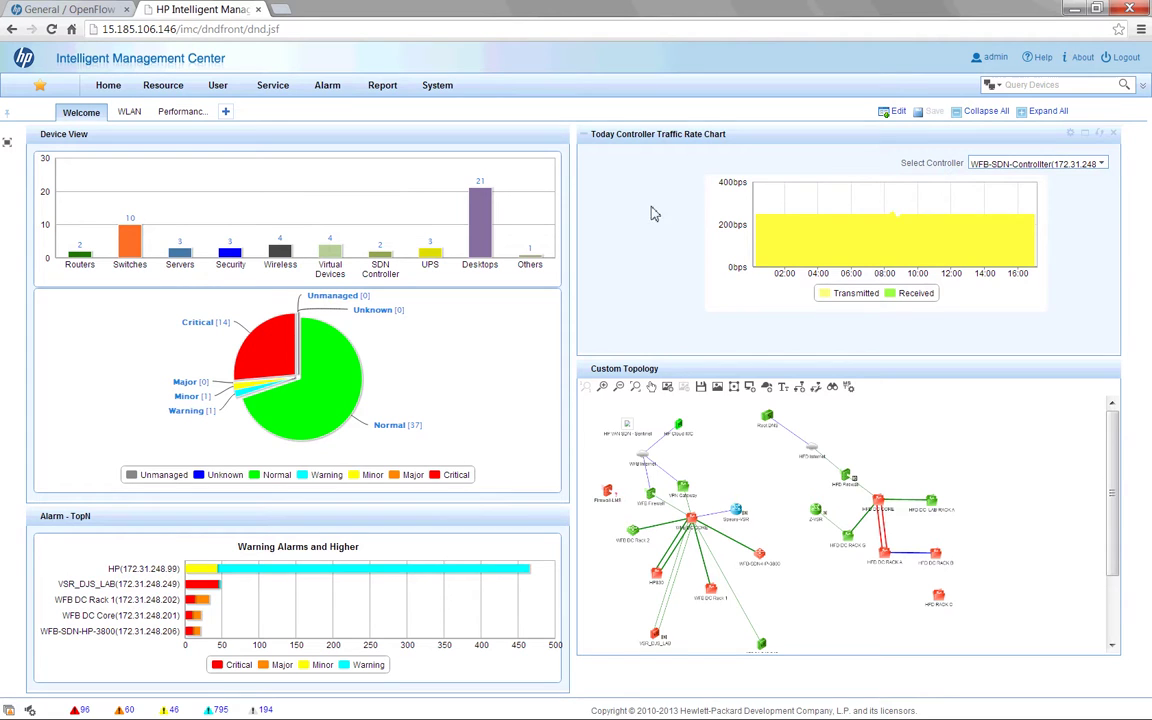
- Open the VAN SDN Manager overview and examine the OF device status and OF alert statistics
mouse_move(833, 250)
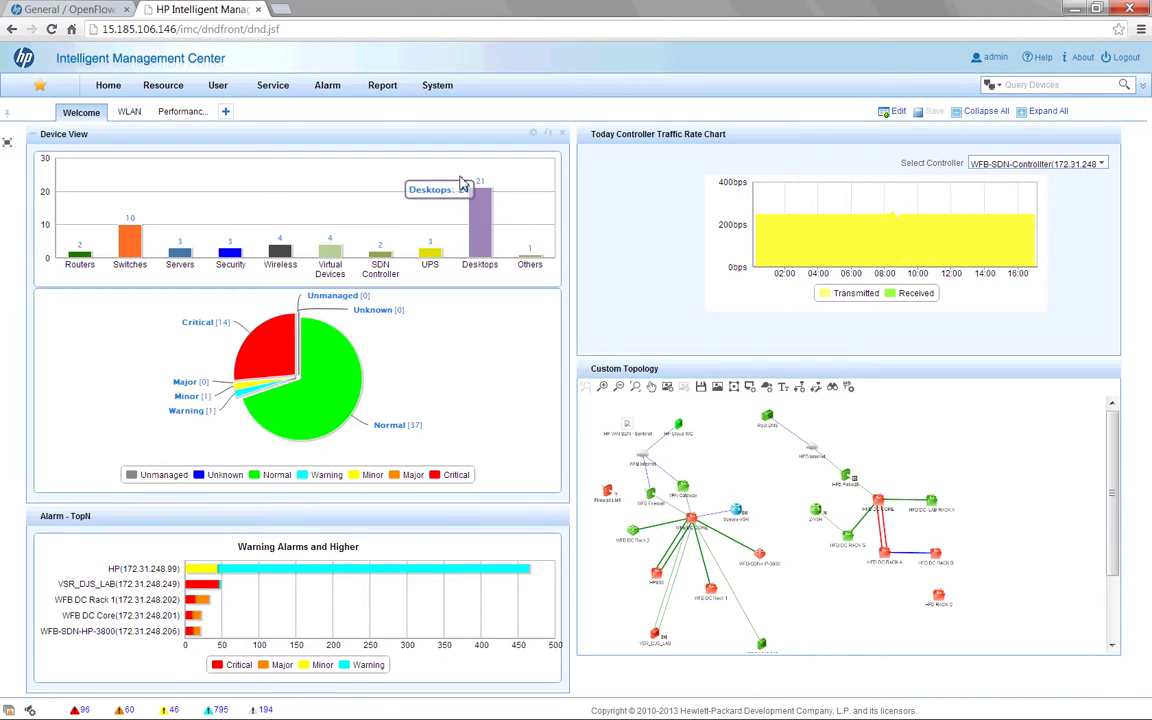
click(272, 86)
mouse_move(285, 217)
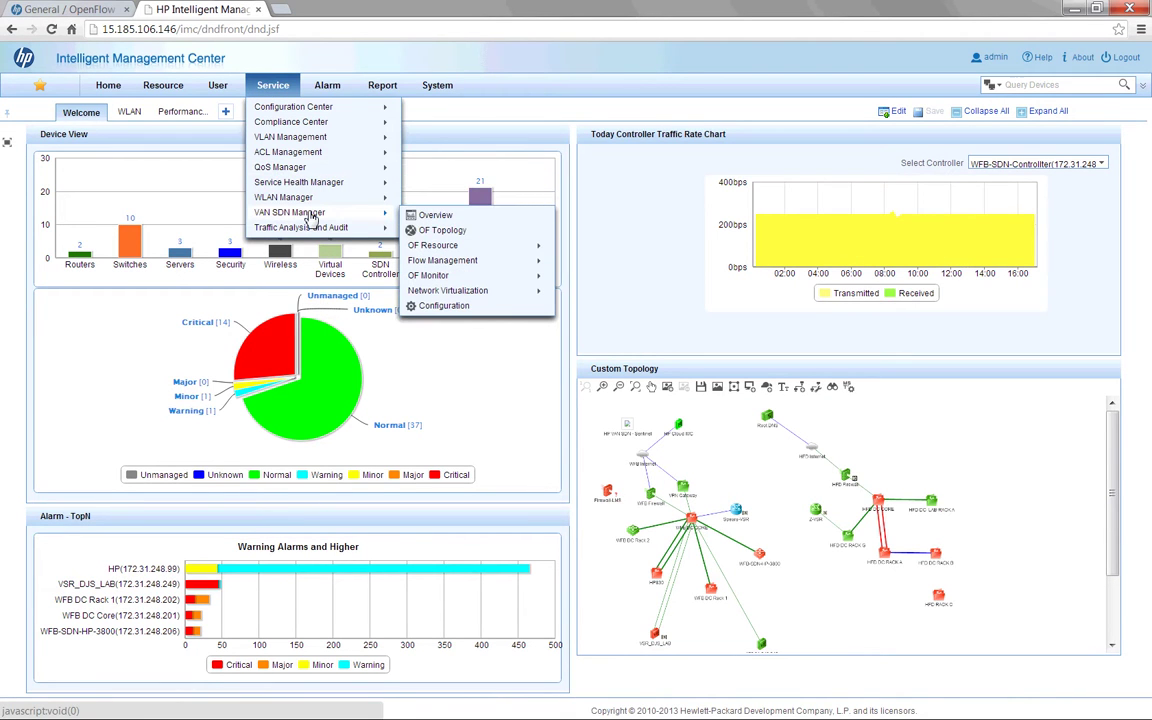
click(428, 217)
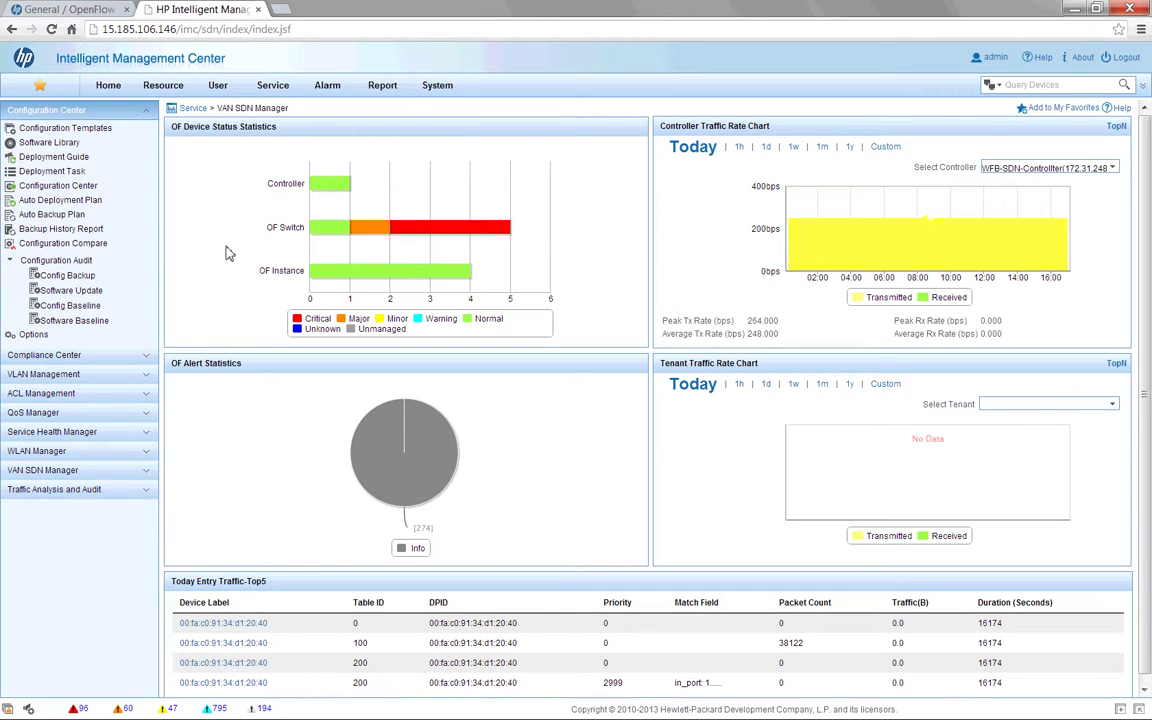
mouse_move(385, 188)
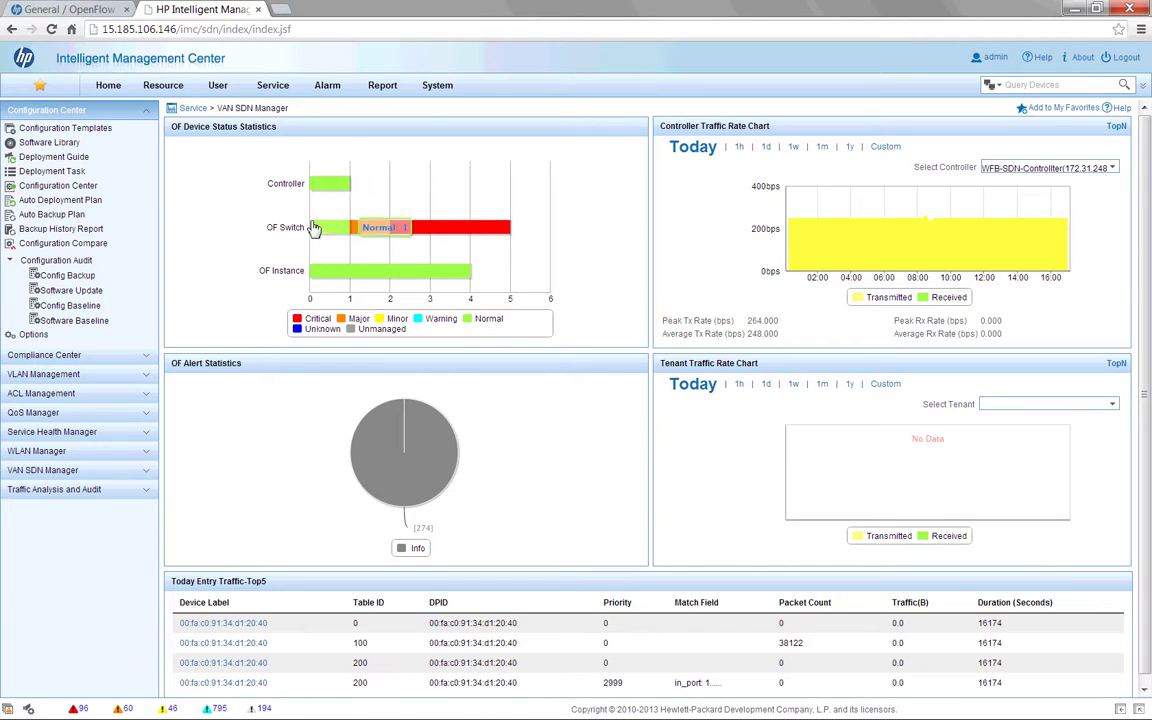
mouse_move(468, 228)
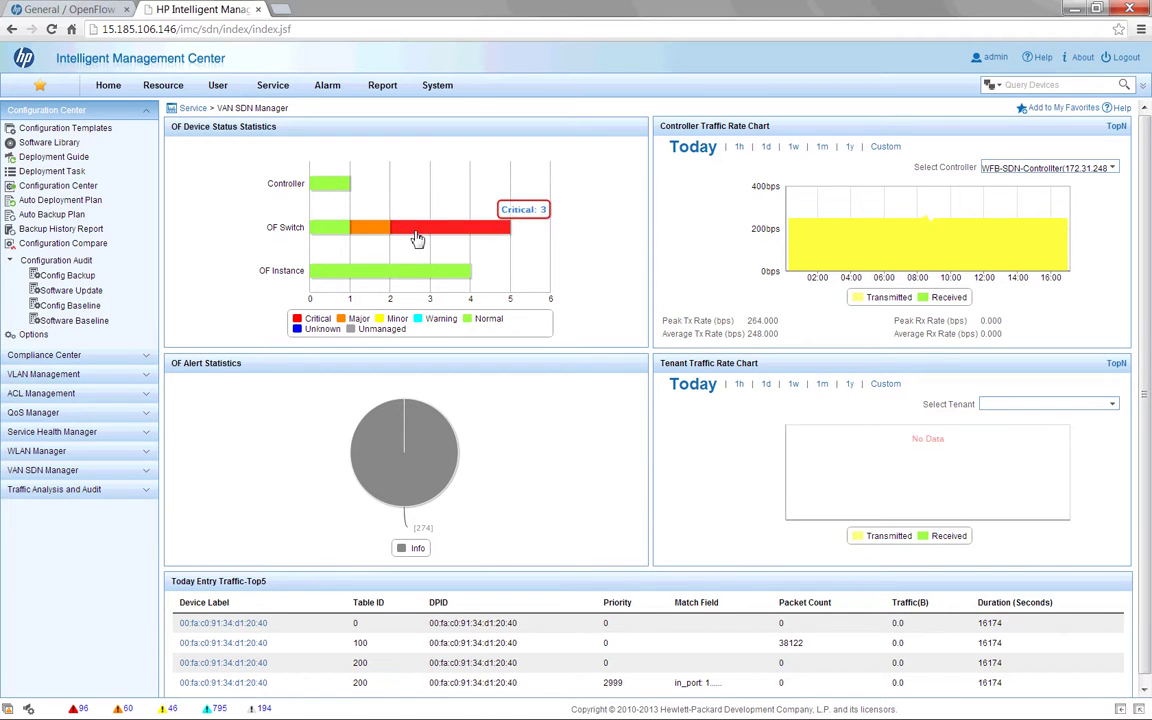
mouse_move(334, 189)
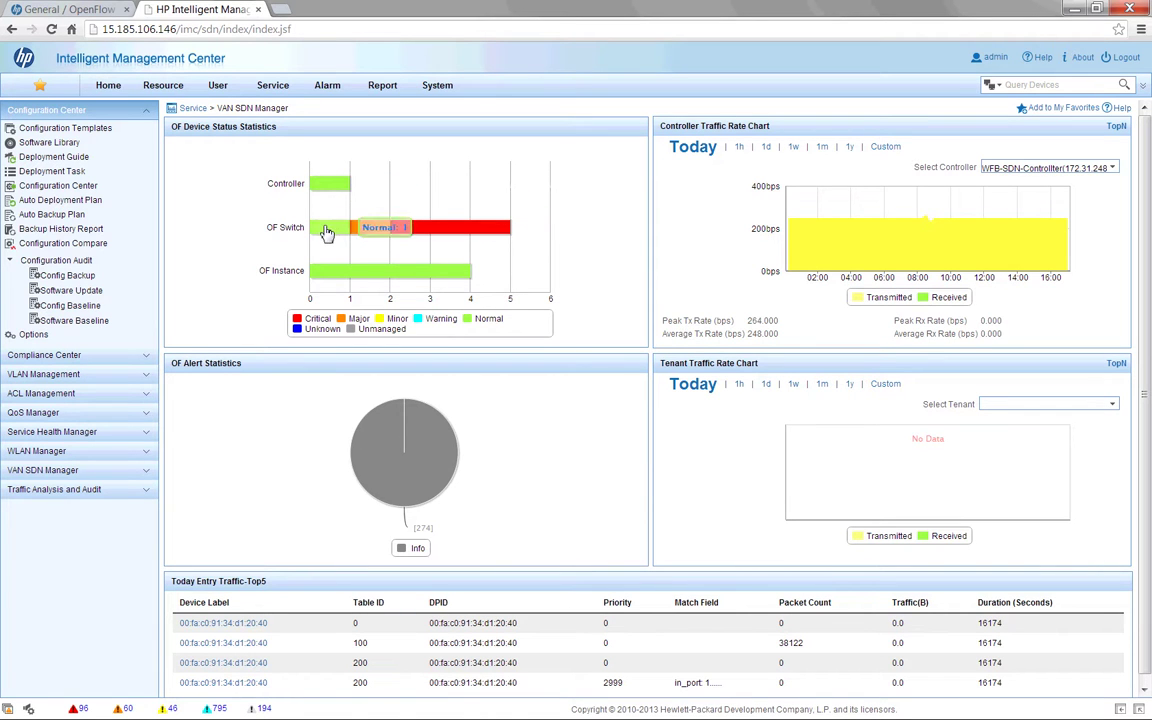
mouse_move(425, 232)
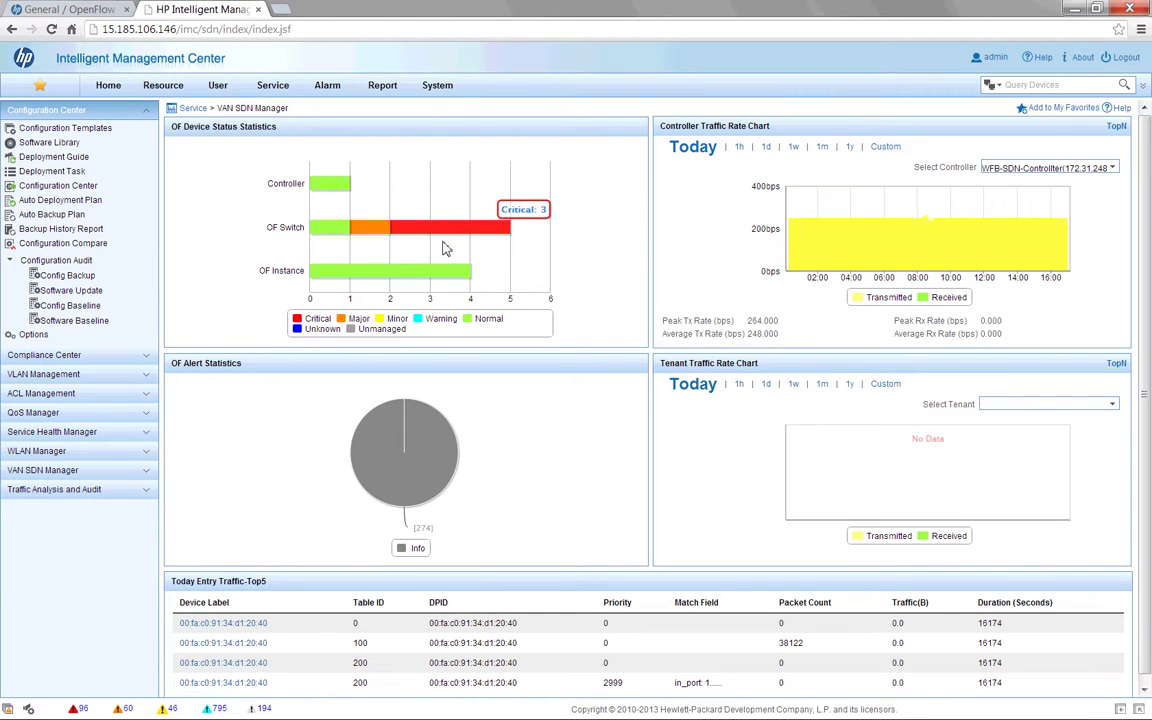
mouse_move(447, 279)
mouse_move(420, 460)
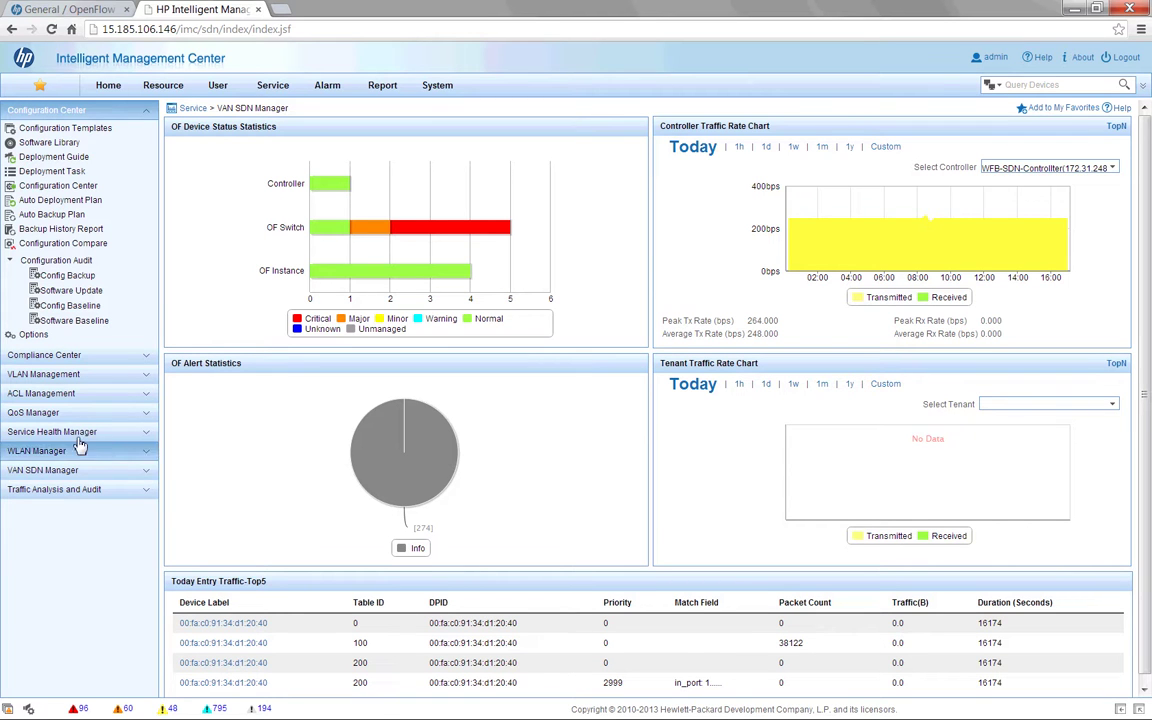
- Open the VAN SDN Manager's OF Topology and move the 172.31.248.21 controller away from the neighbouring switches
click(75, 470)
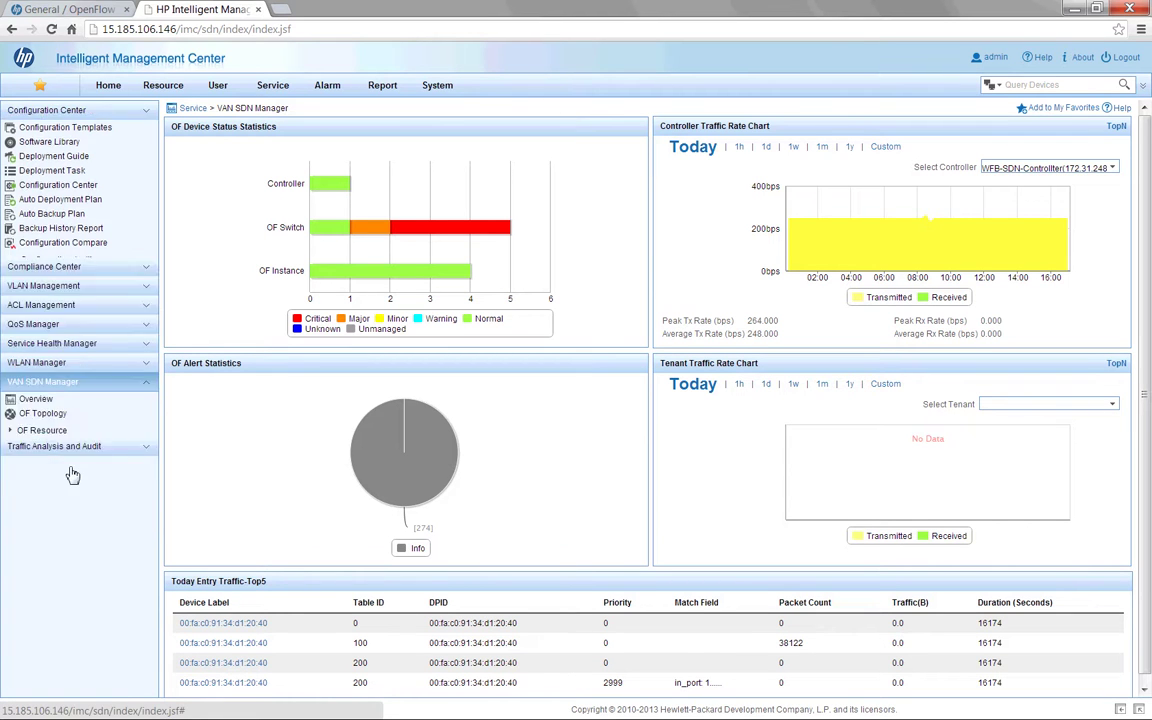
click(40, 279)
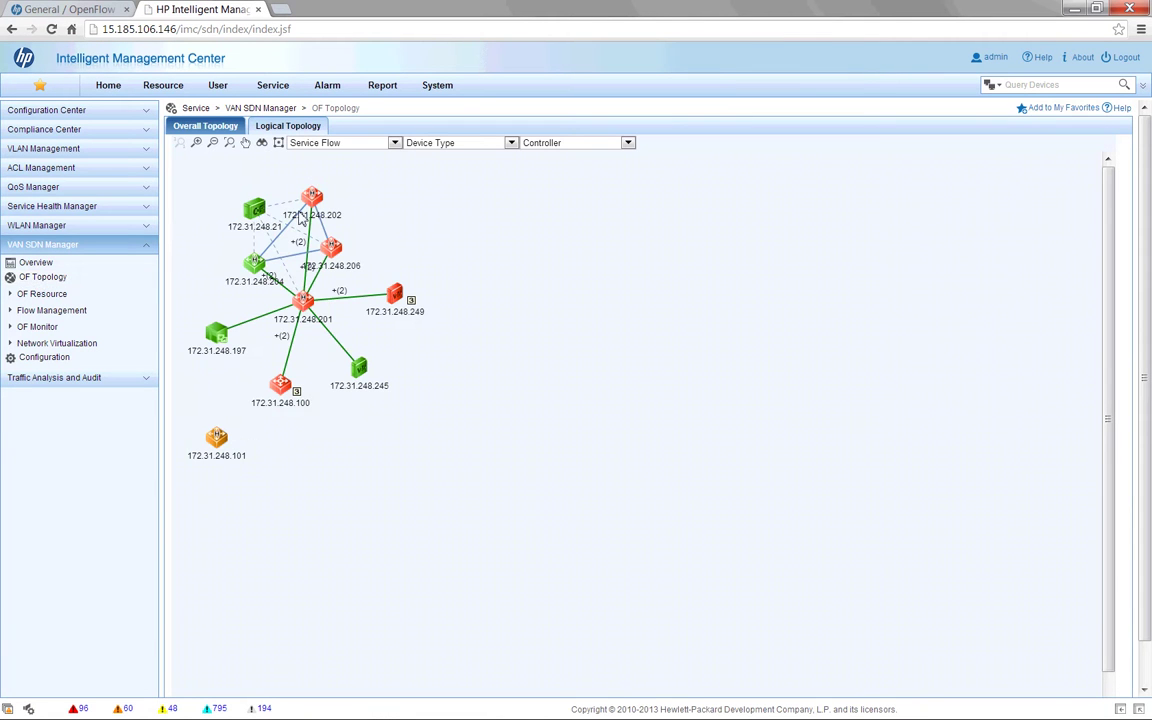
drag(245, 195, 219, 158)
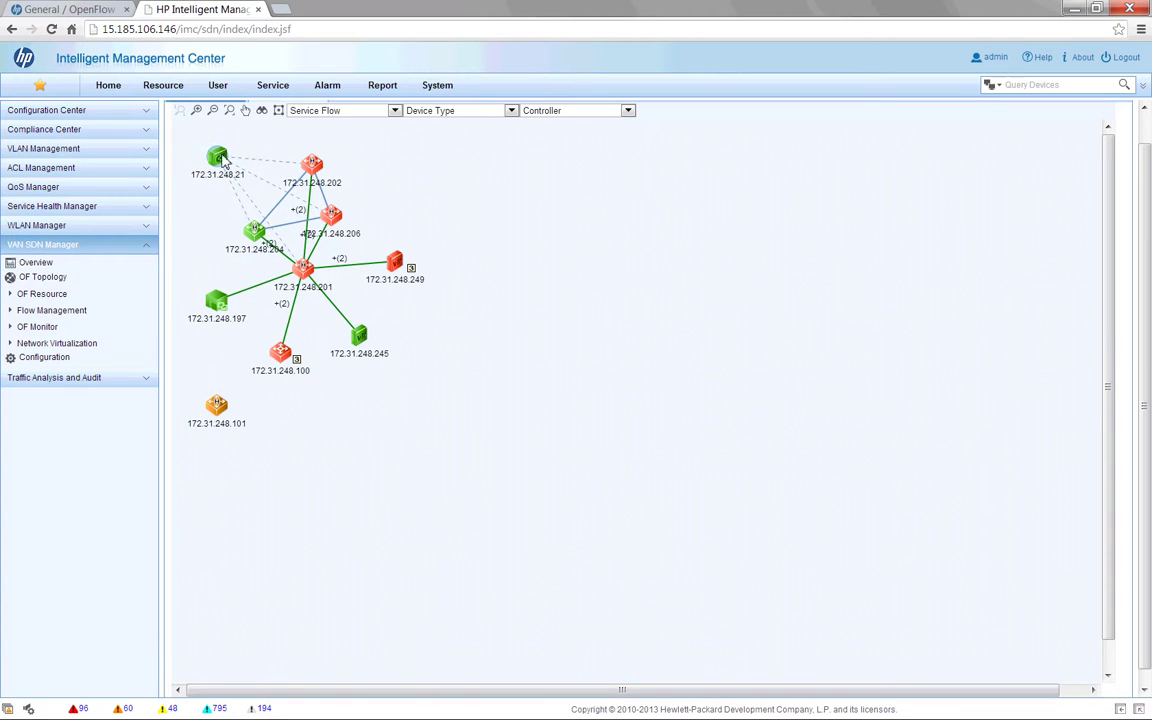
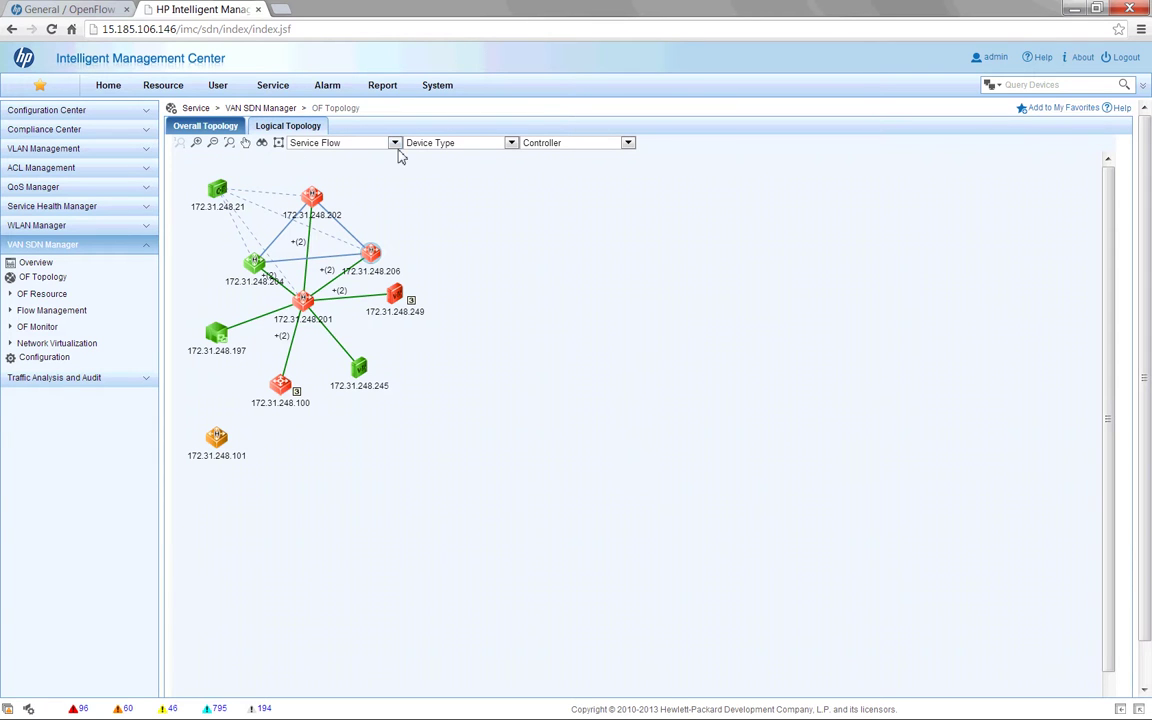
- Highlight OF Only, OF Hybrid and Non-OF devices in turn in the overall topology, moving the 172.31.248.204 switch farther out
click(511, 143)
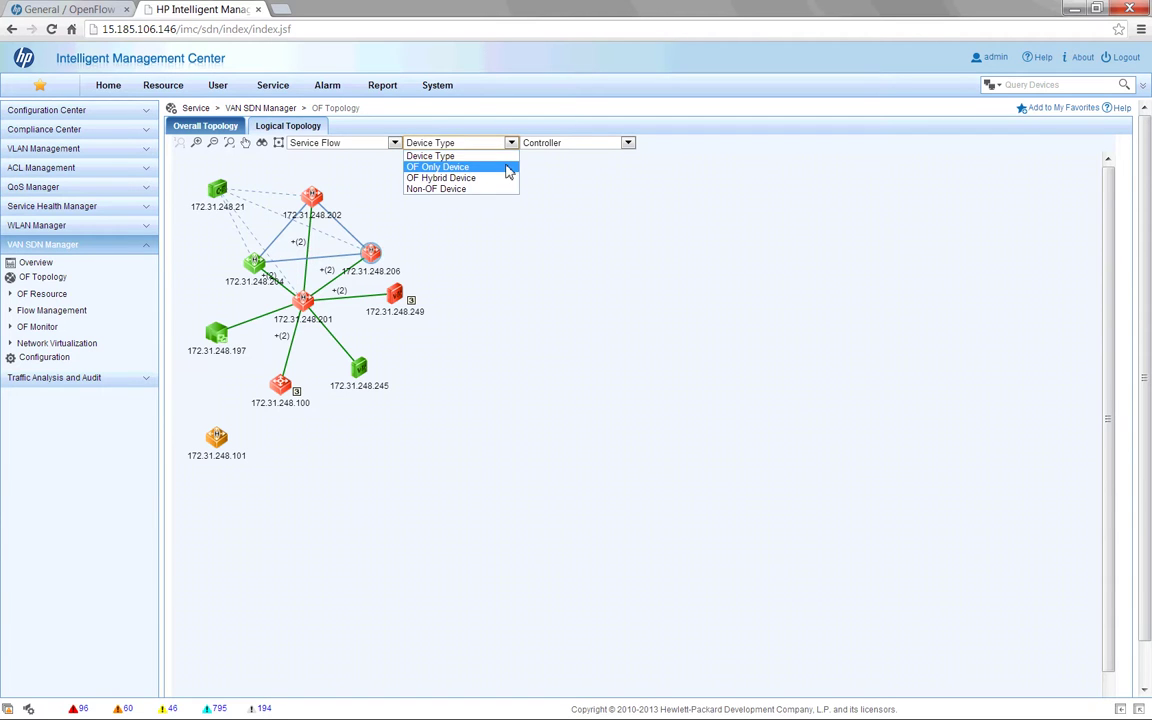
click(508, 168)
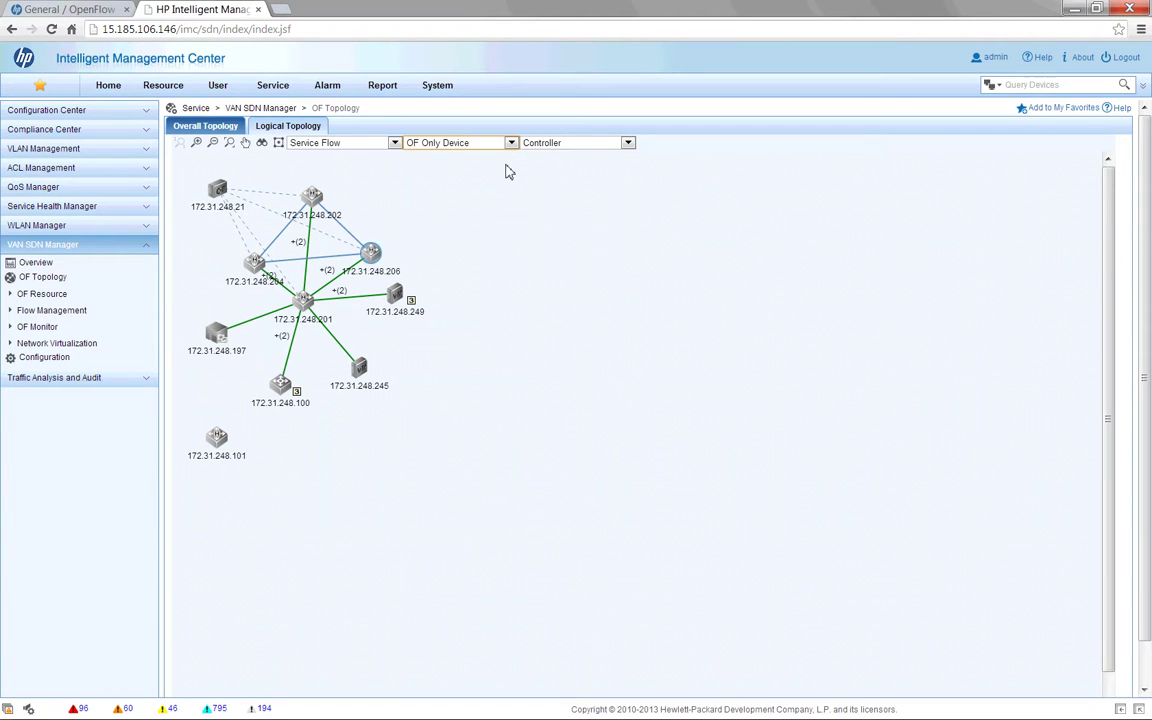
click(511, 145)
click(507, 180)
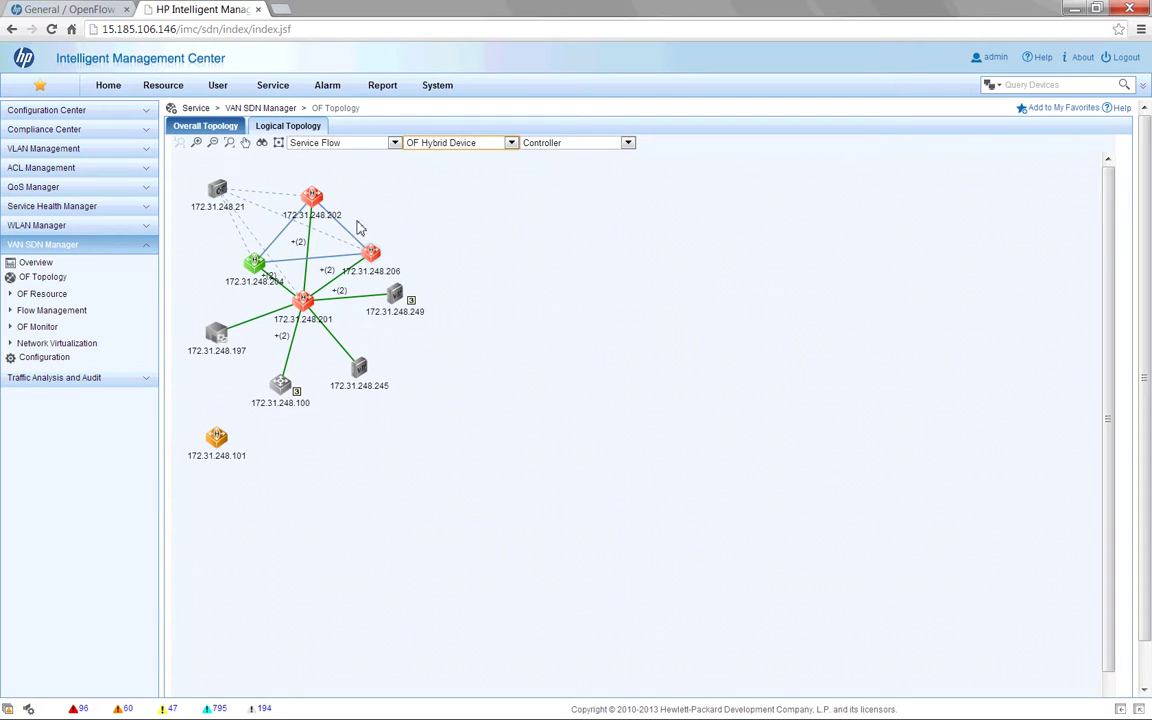
drag(255, 263, 232, 220)
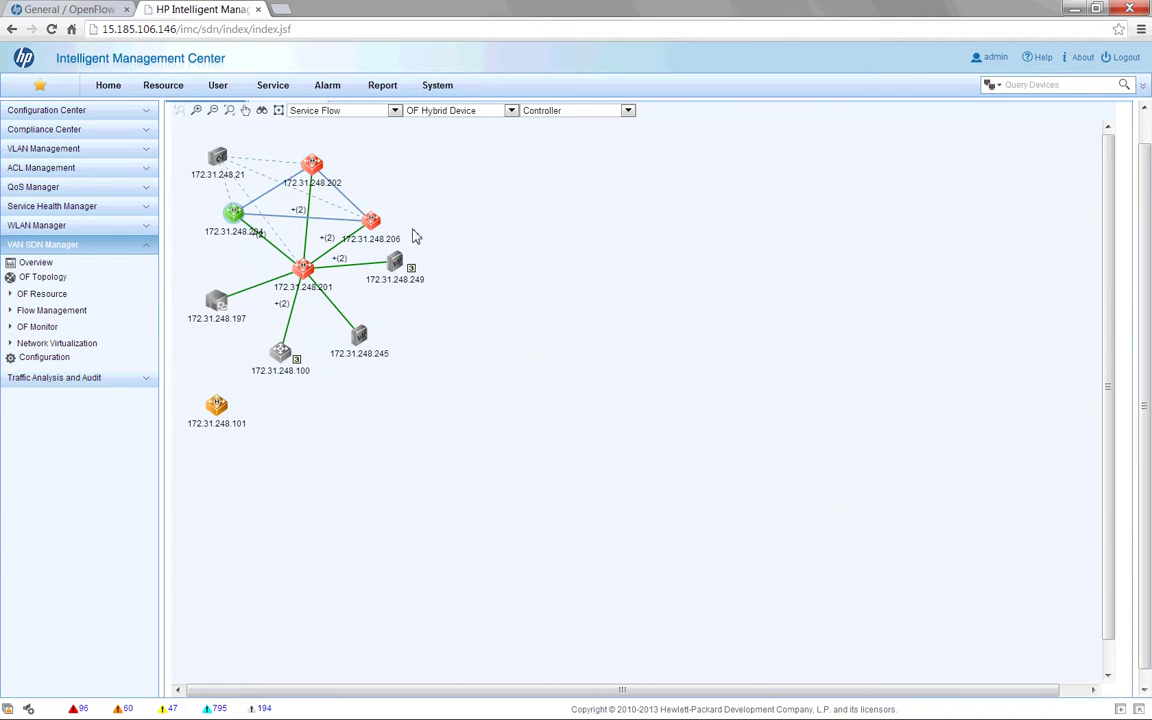
click(462, 110)
click(482, 161)
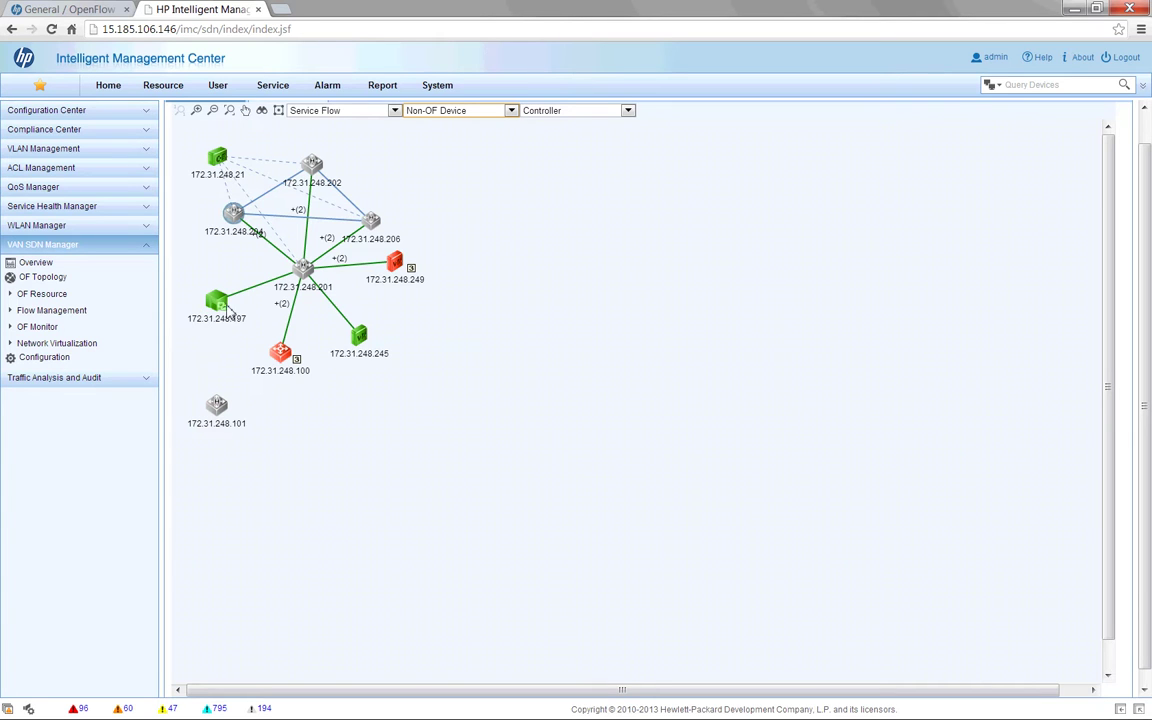
- Highlight the devices belonging to the 172.31.248.21 controller in the overall topology, and clear the controller filter again
click(629, 111)
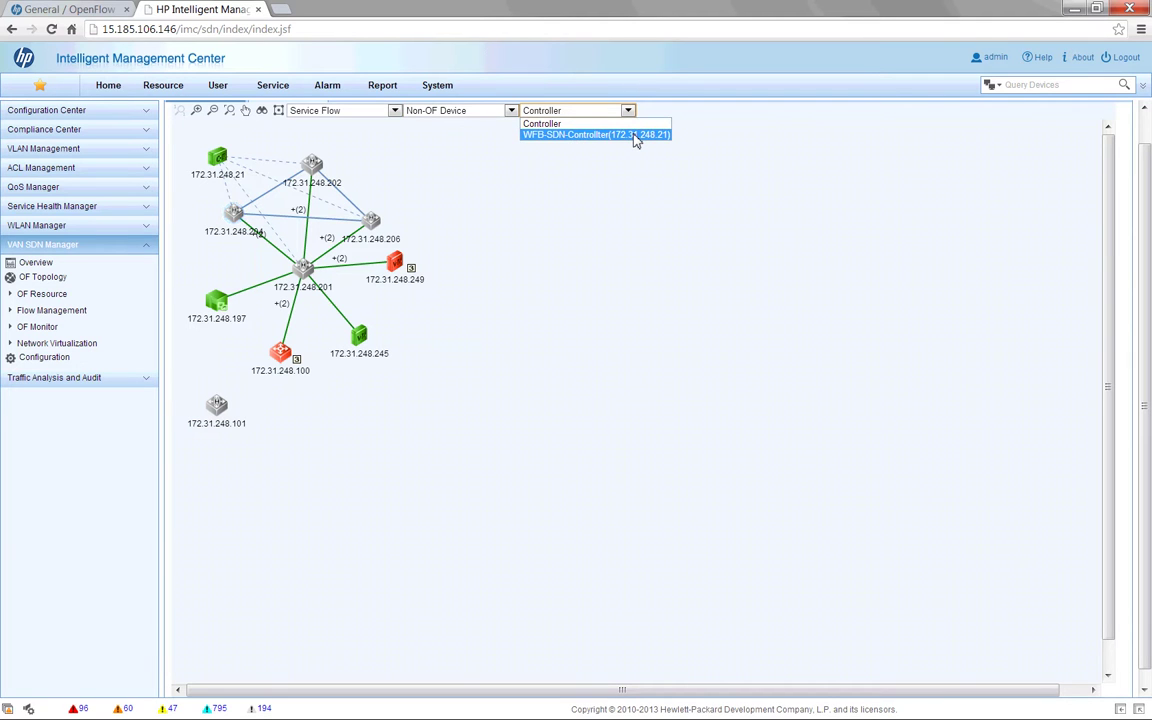
click(635, 139)
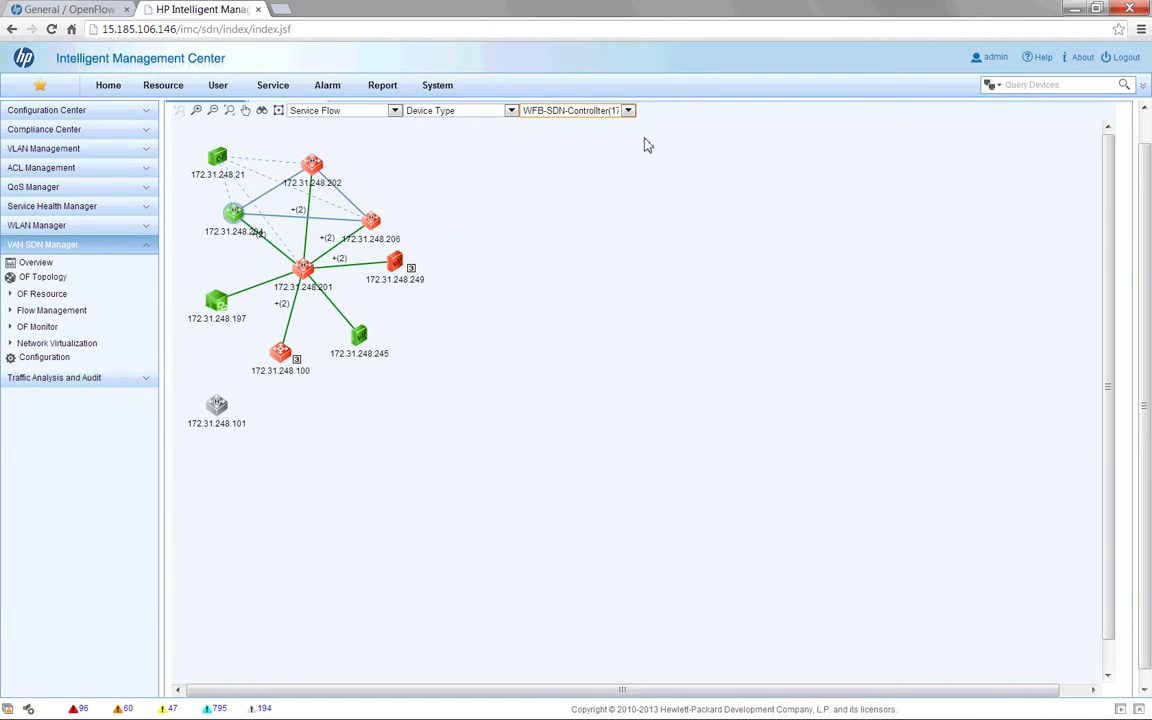
click(566, 110)
click(560, 119)
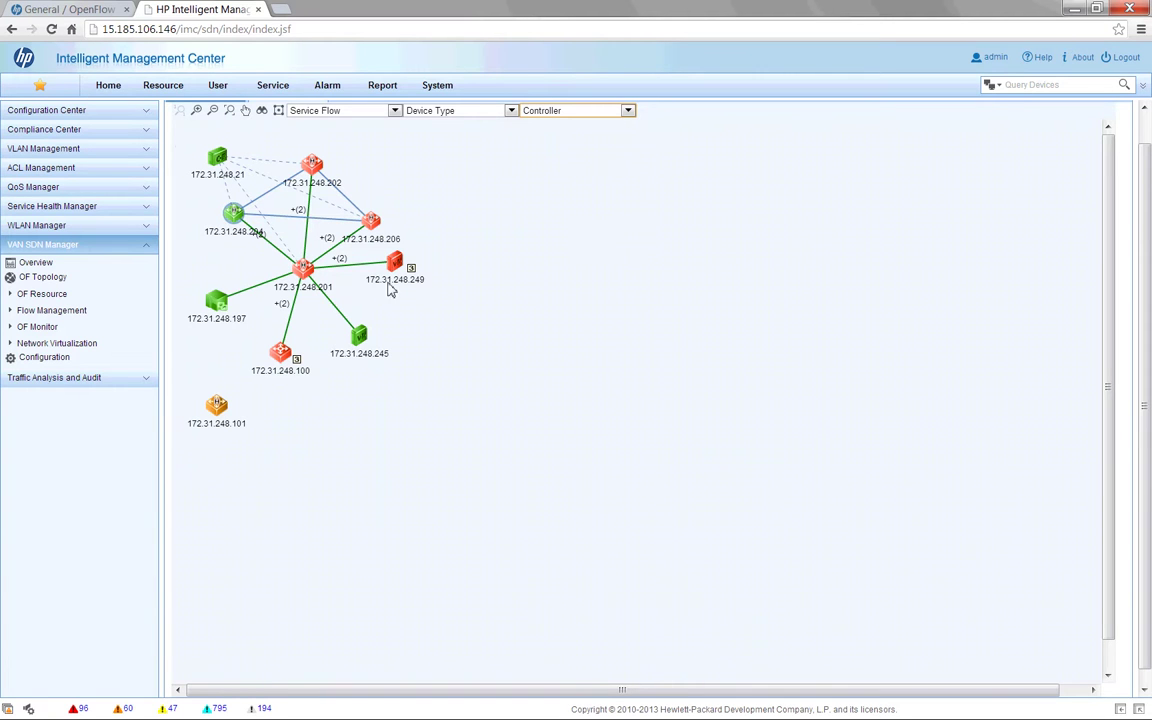
- Show the logical topology with endpoint IP addresses and the 172.31.248.21 controller
click(305, 126)
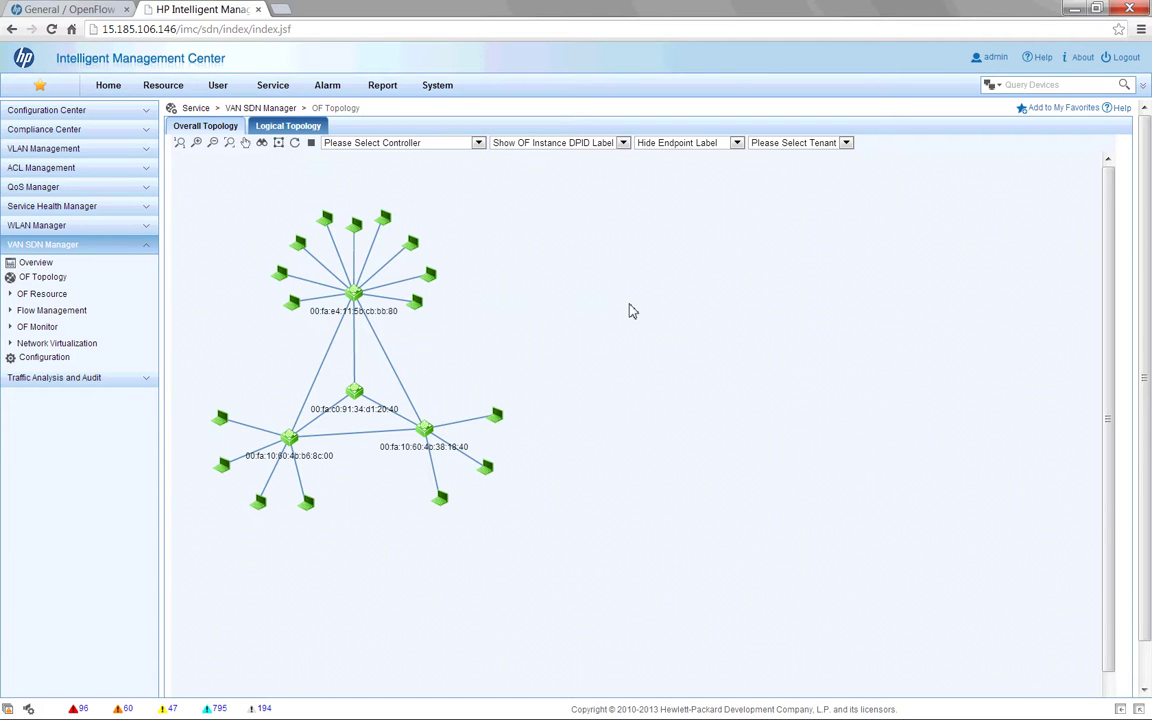
click(736, 143)
click(682, 177)
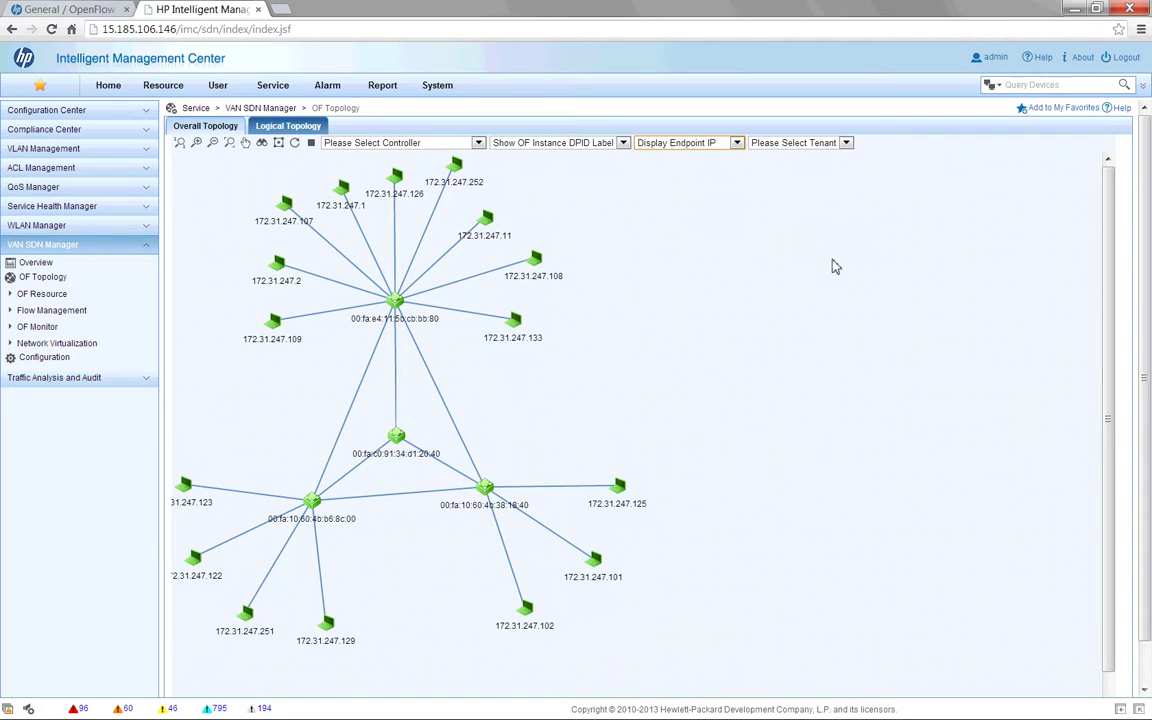
click(480, 143)
click(400, 174)
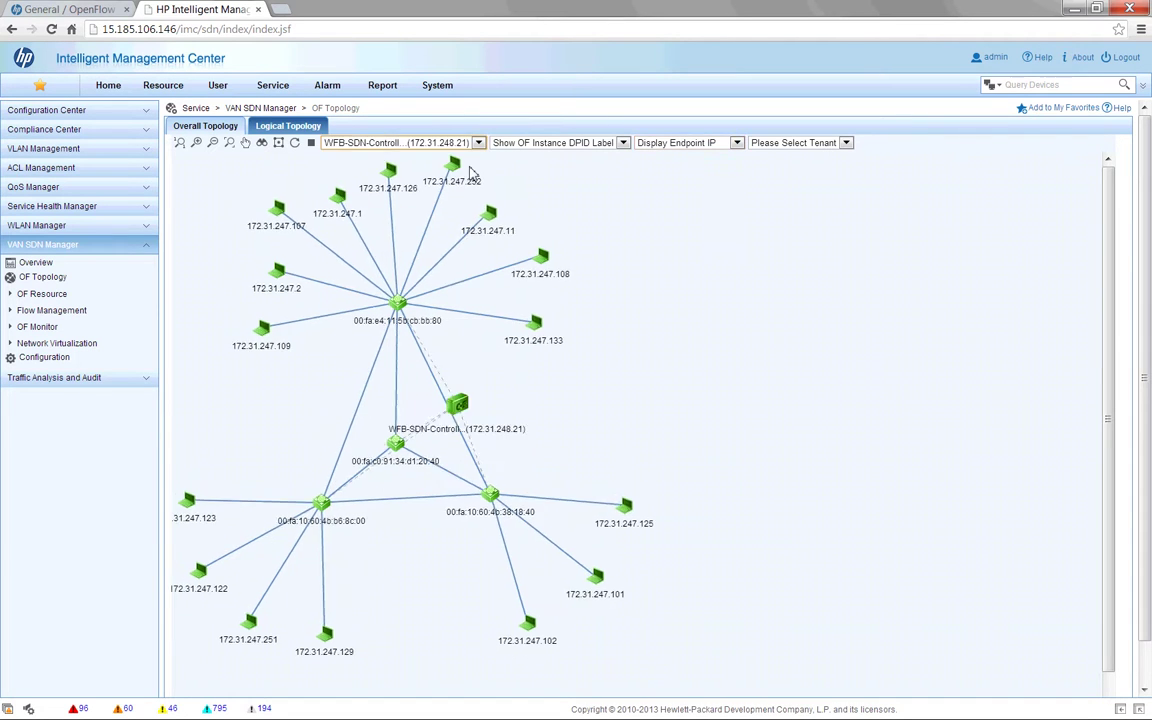
click(479, 143)
scroll(584, 230, down, 1)
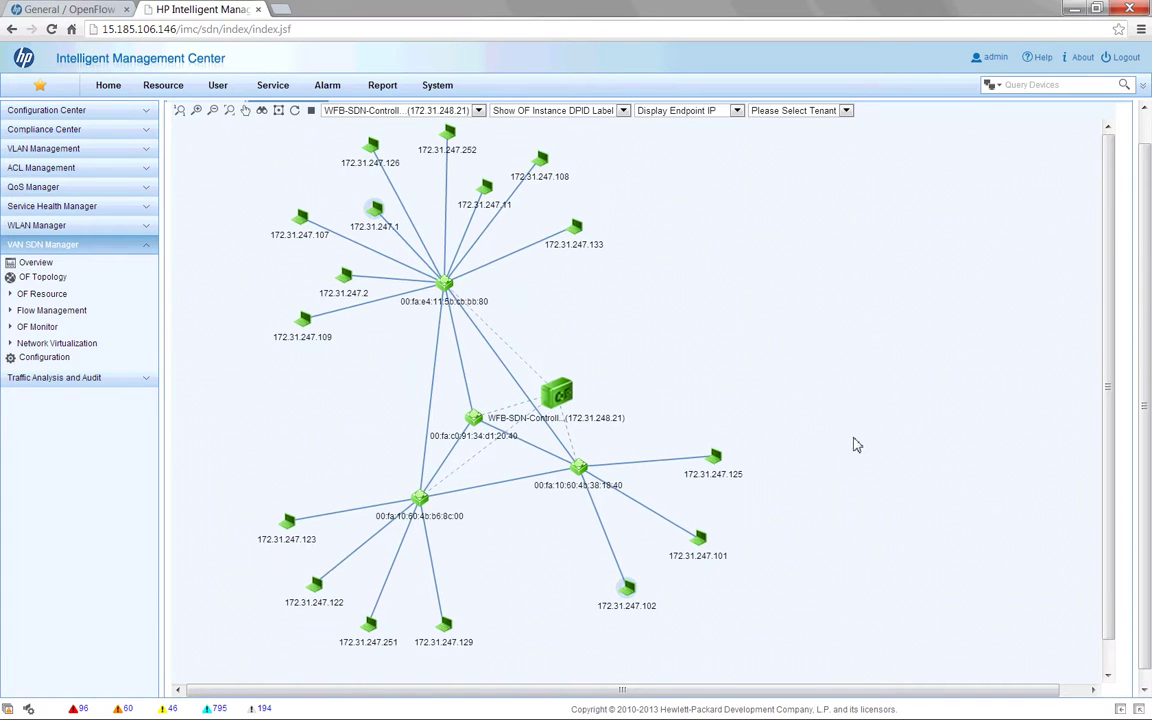
- Display the shortest path from endpoint 172.31.247.1 to 172.31.247.102, review its hops and close the path window
right_click(375, 210)
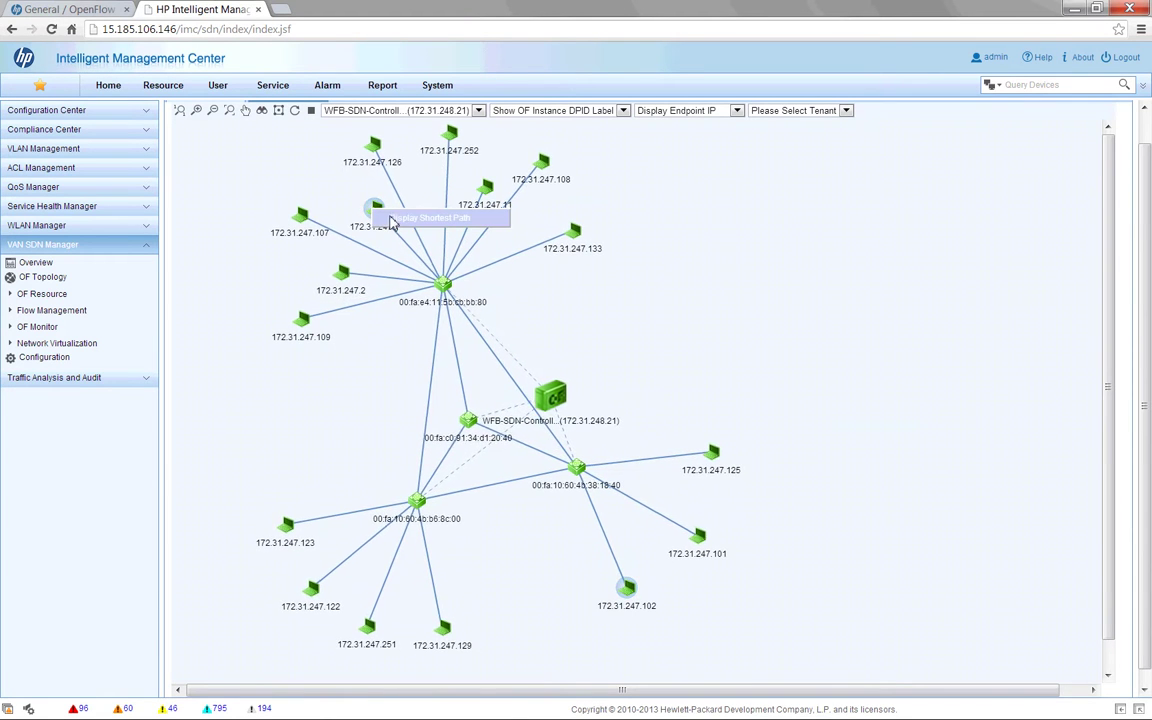
click(392, 227)
drag(501, 151, 724, 73)
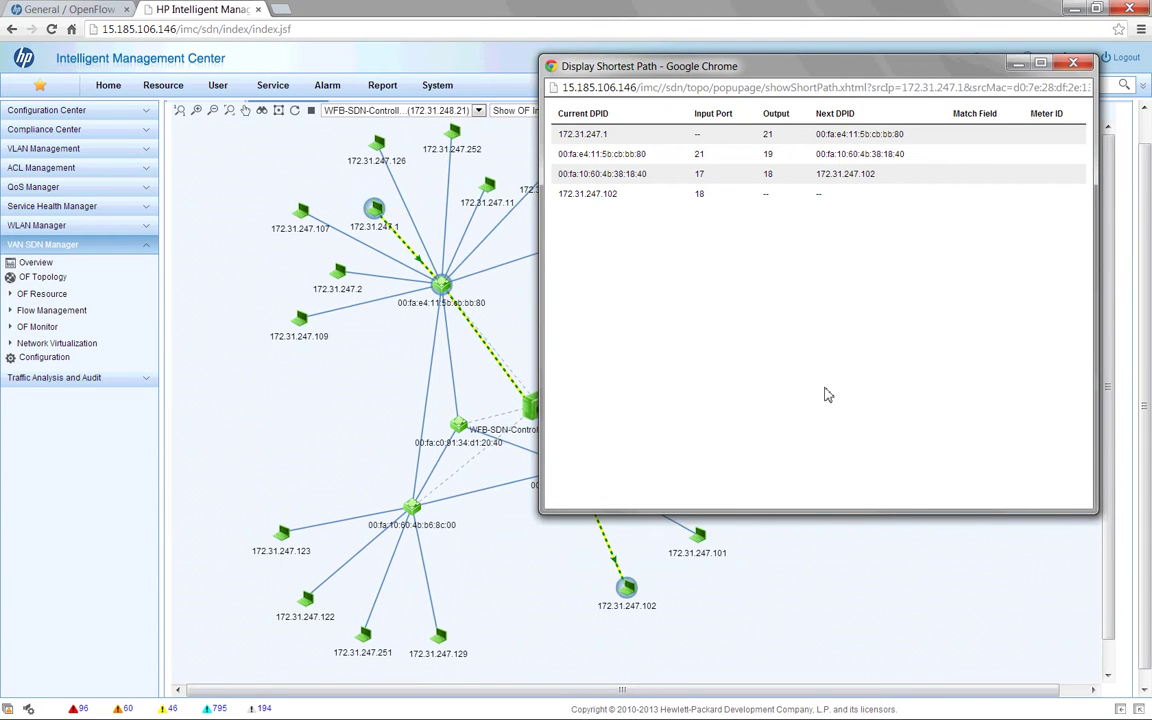
click(1084, 67)
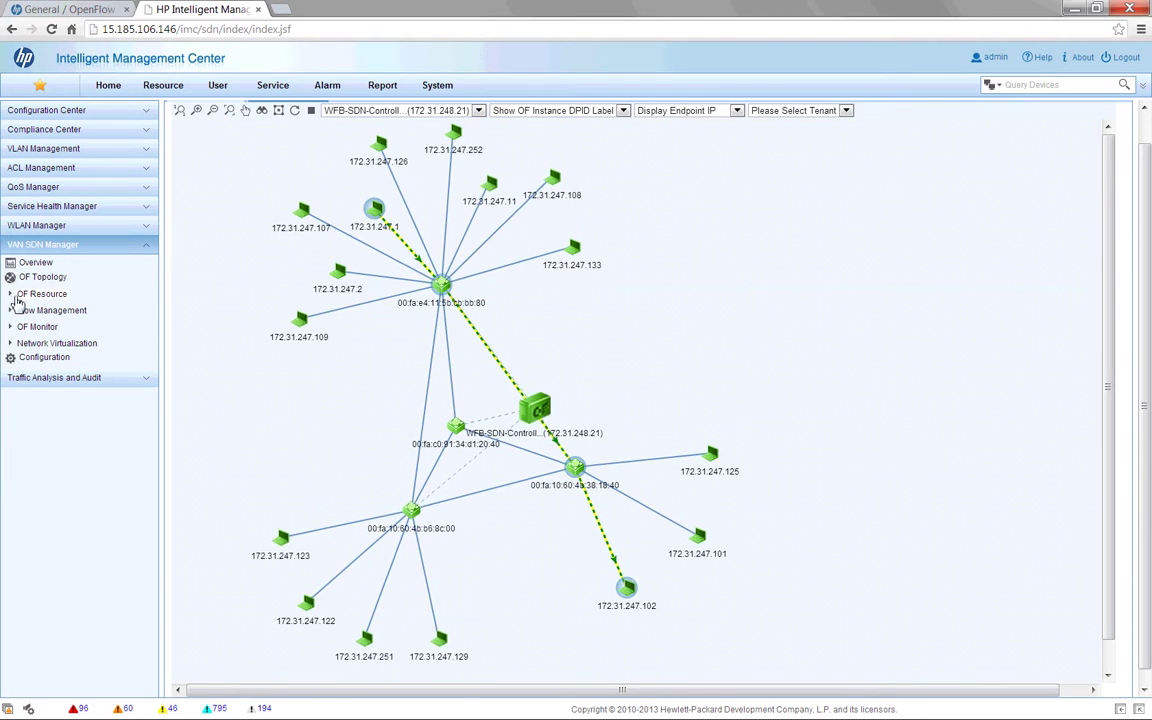
- Open the OF Resource controller list and view the OF instances of the 172.31.248.21 controller
click(17, 294)
click(60, 308)
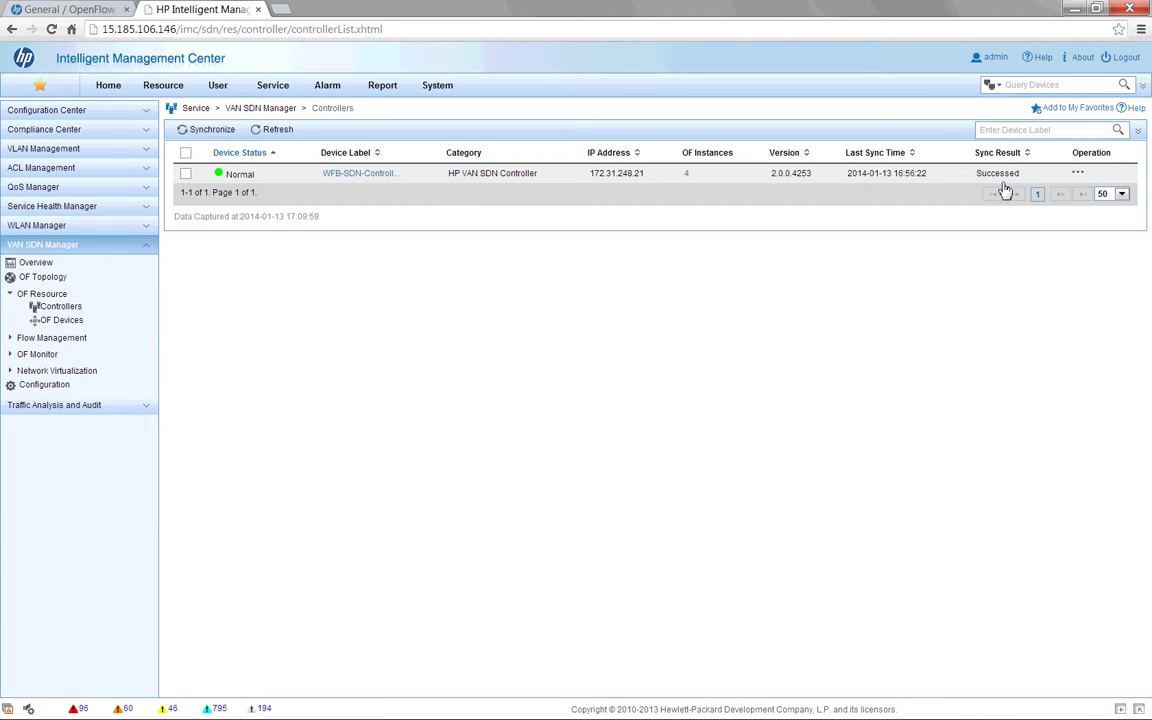
click(687, 175)
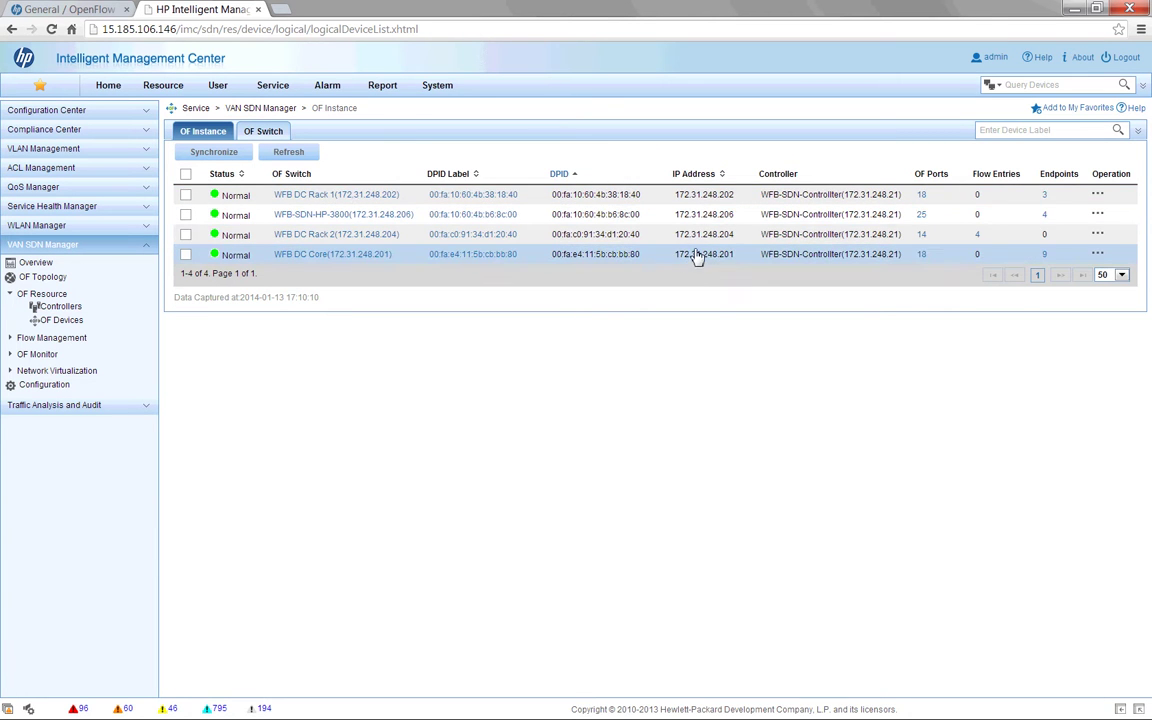
- Review the OF port list of WFB DC Rack 2, close it, and open that switch's flow entries
click(921, 235)
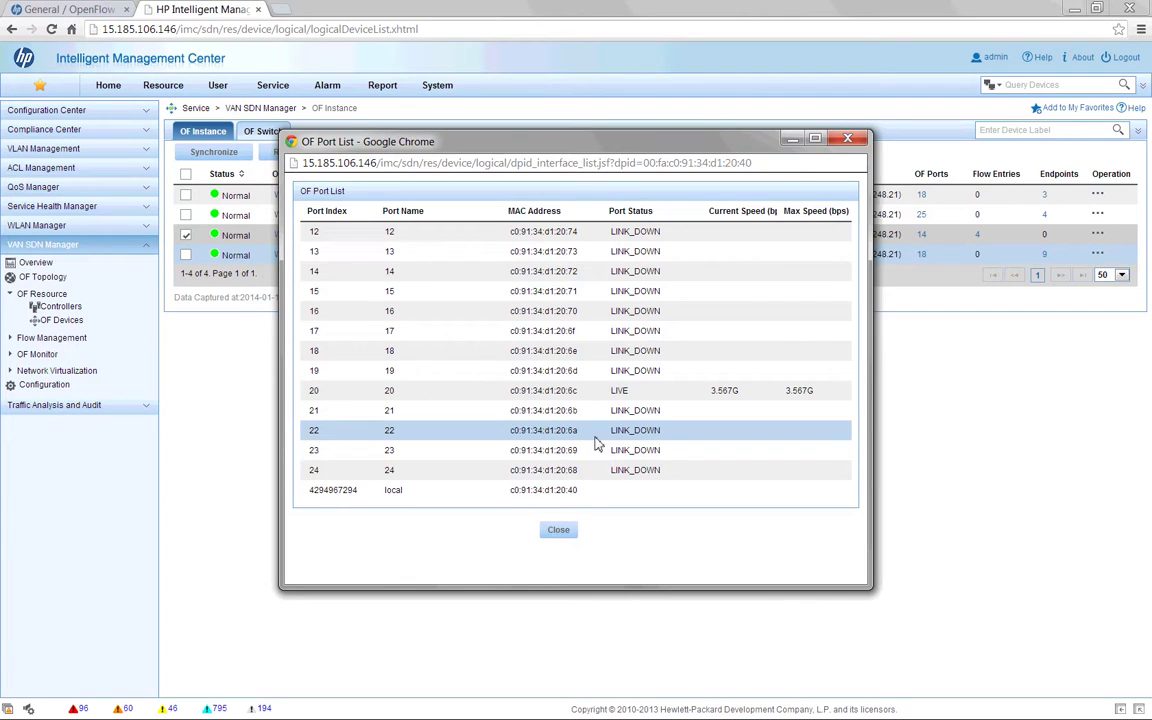
click(566, 532)
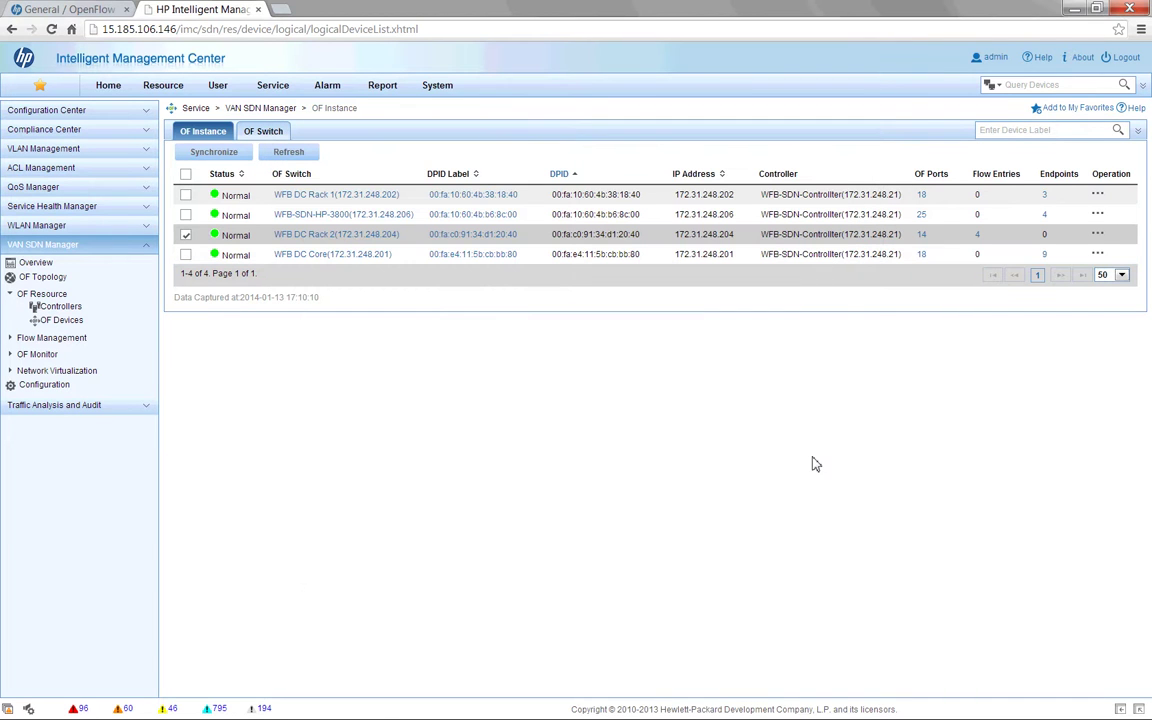
click(979, 236)
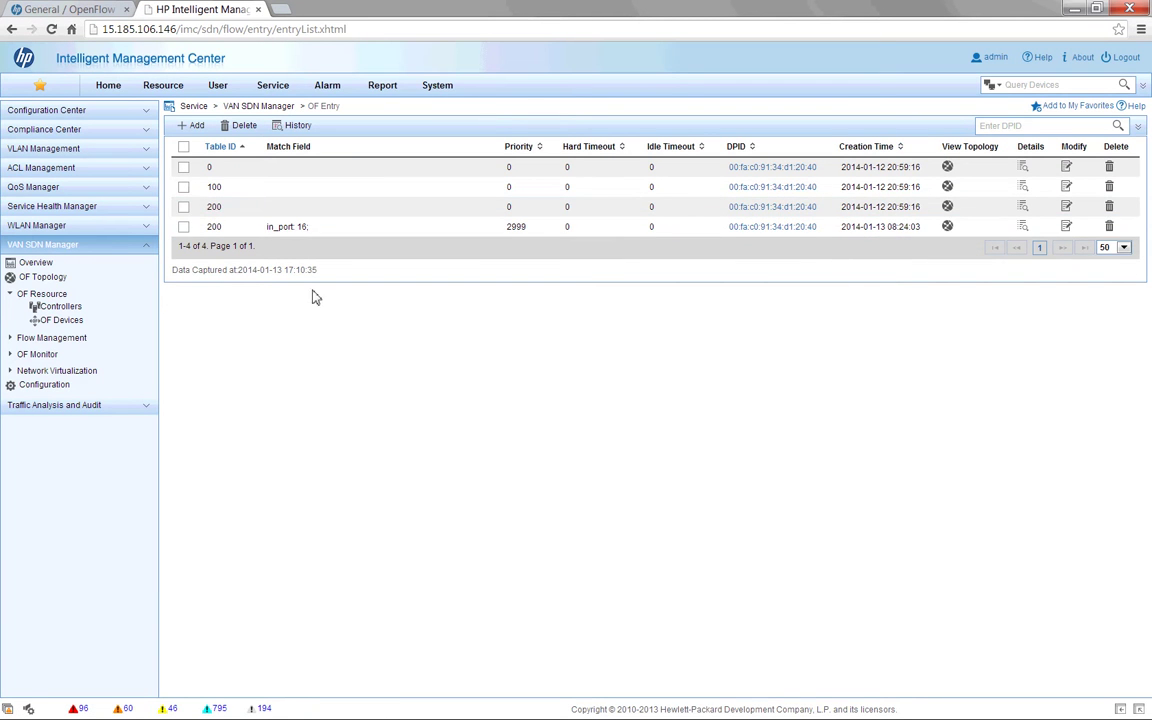
- Open the form for adding an OF entry, review the available match fields, and cancel the match field selection
click(192, 125)
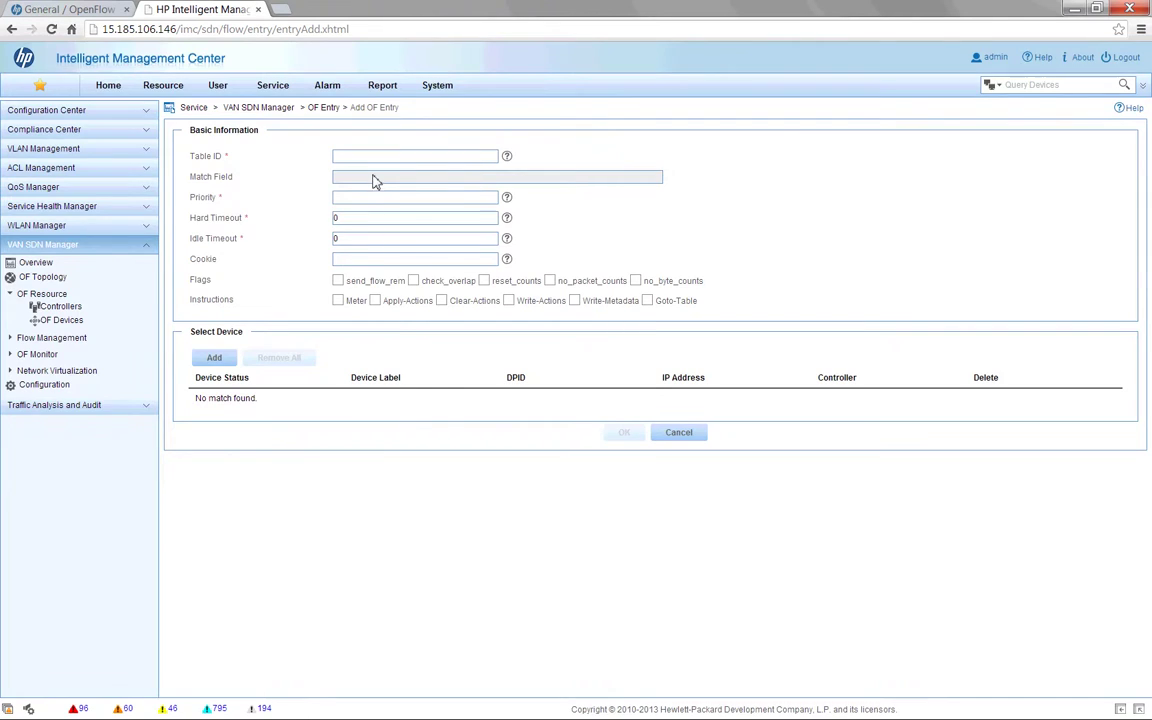
click(375, 181)
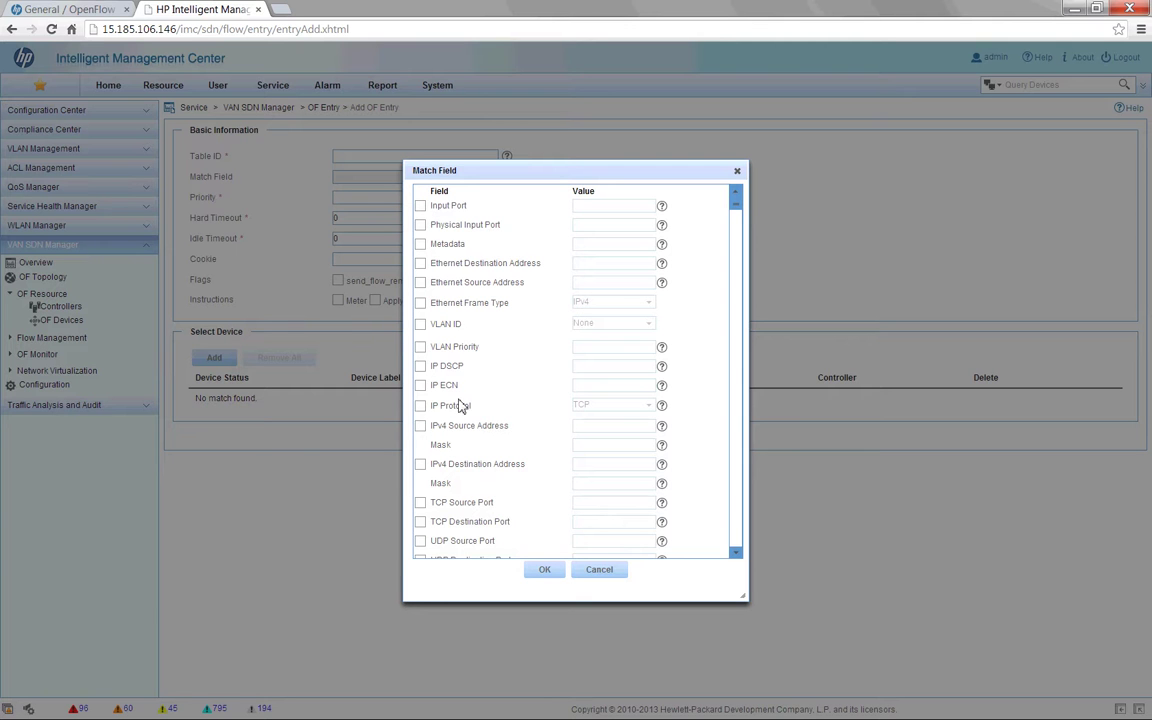
click(420, 206)
click(617, 570)
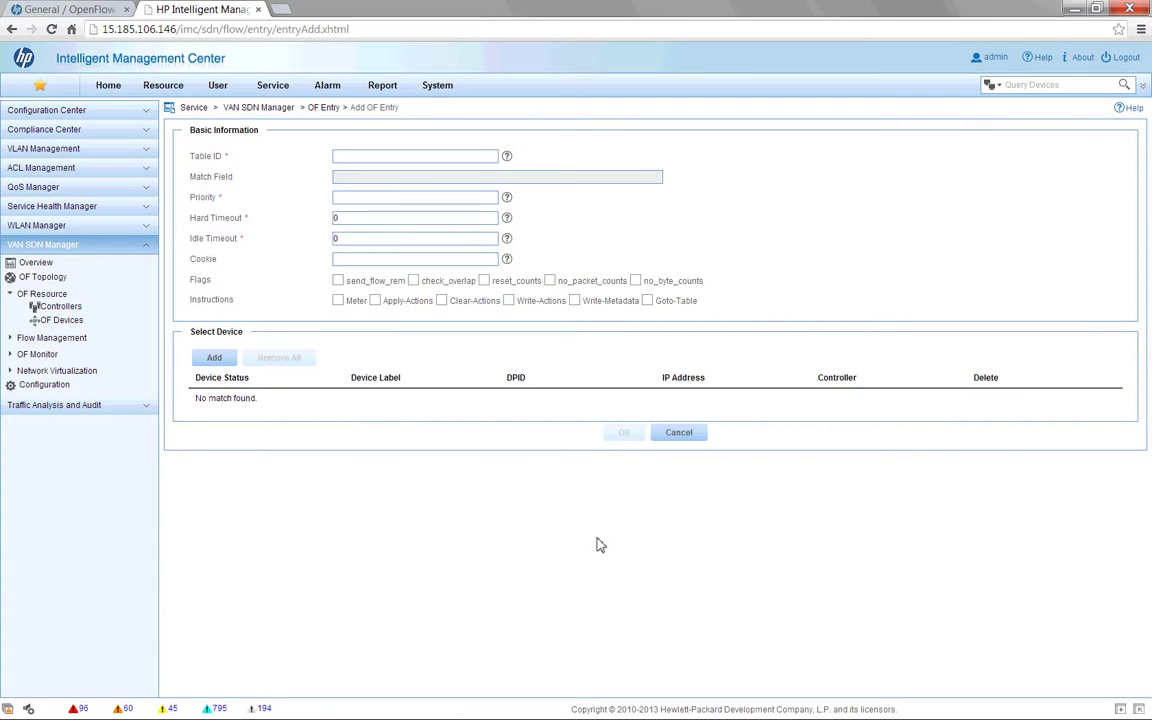
- Enable the Apply-Actions instruction for the new OF entry, review the available action types, and close the action form without adding one
click(376, 301)
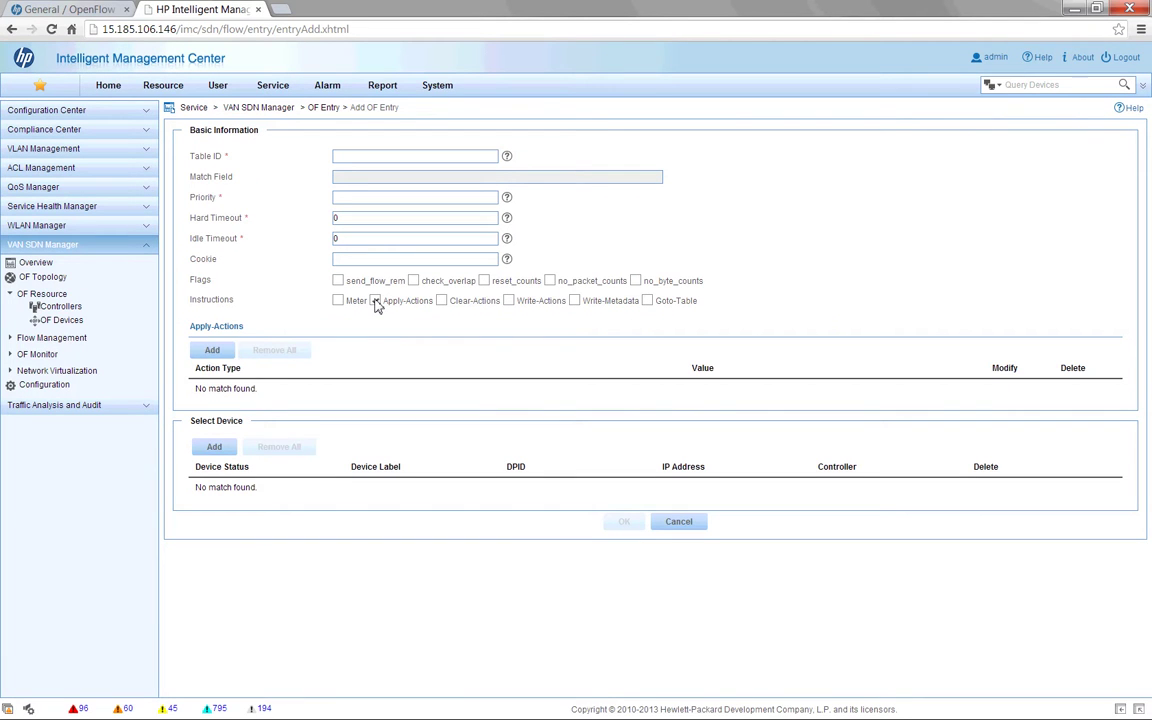
click(215, 351)
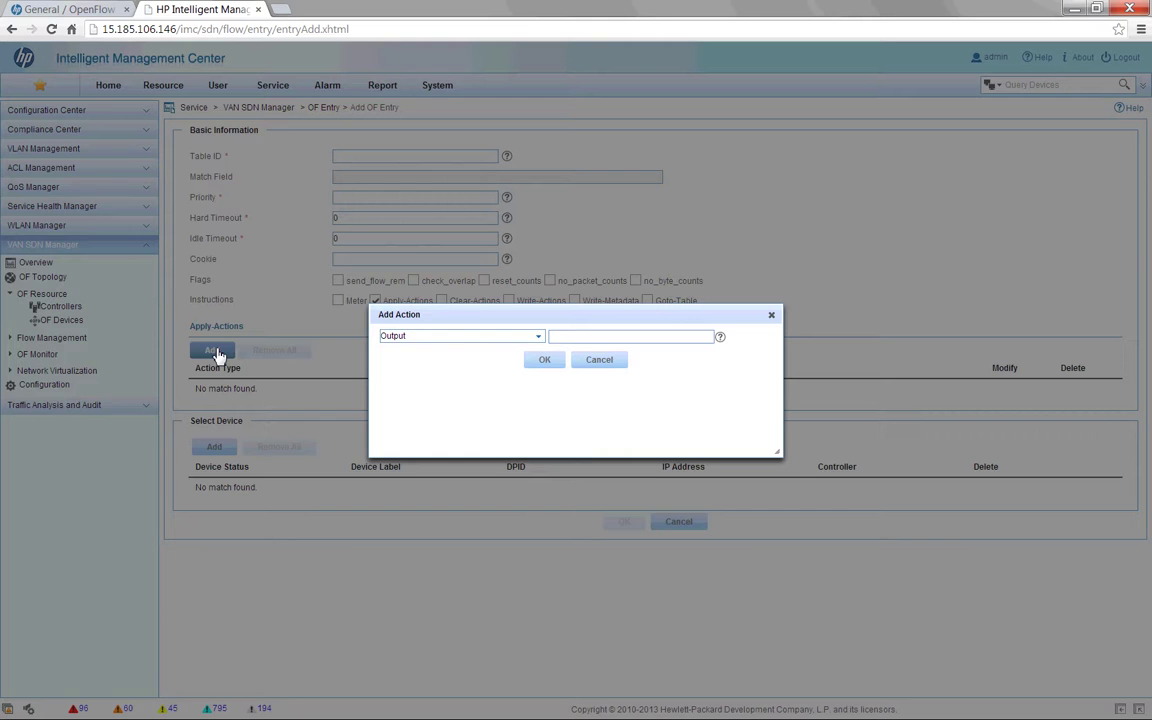
click(539, 338)
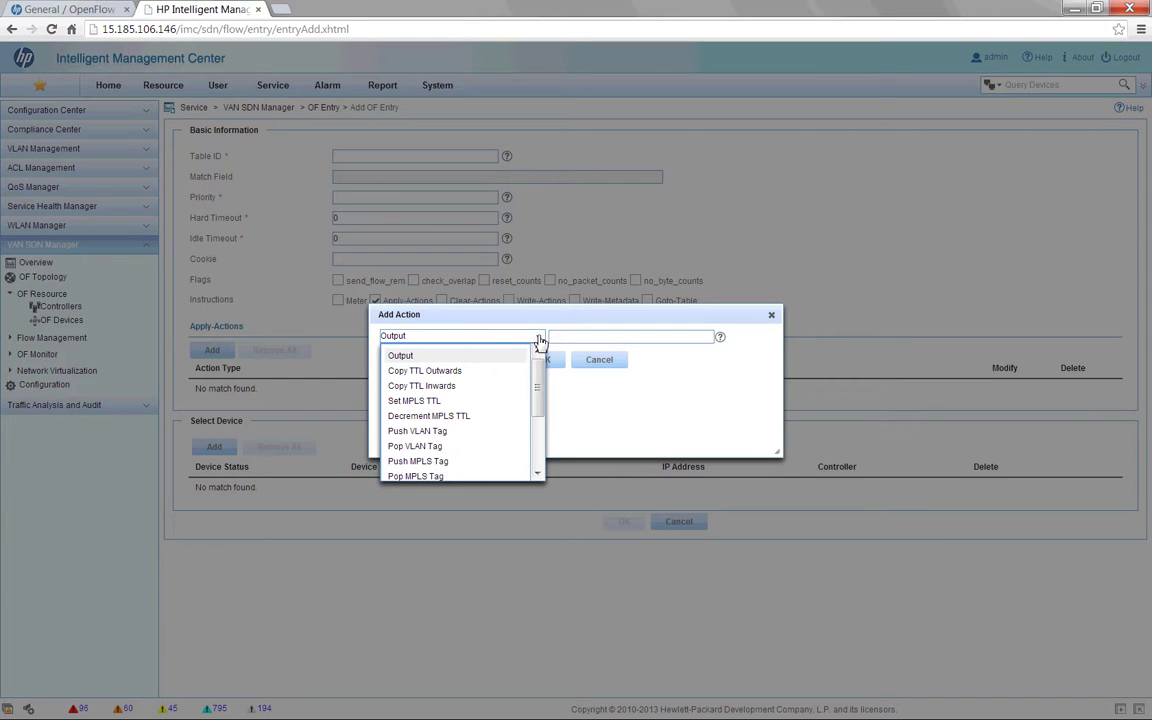
click(573, 366)
click(771, 315)
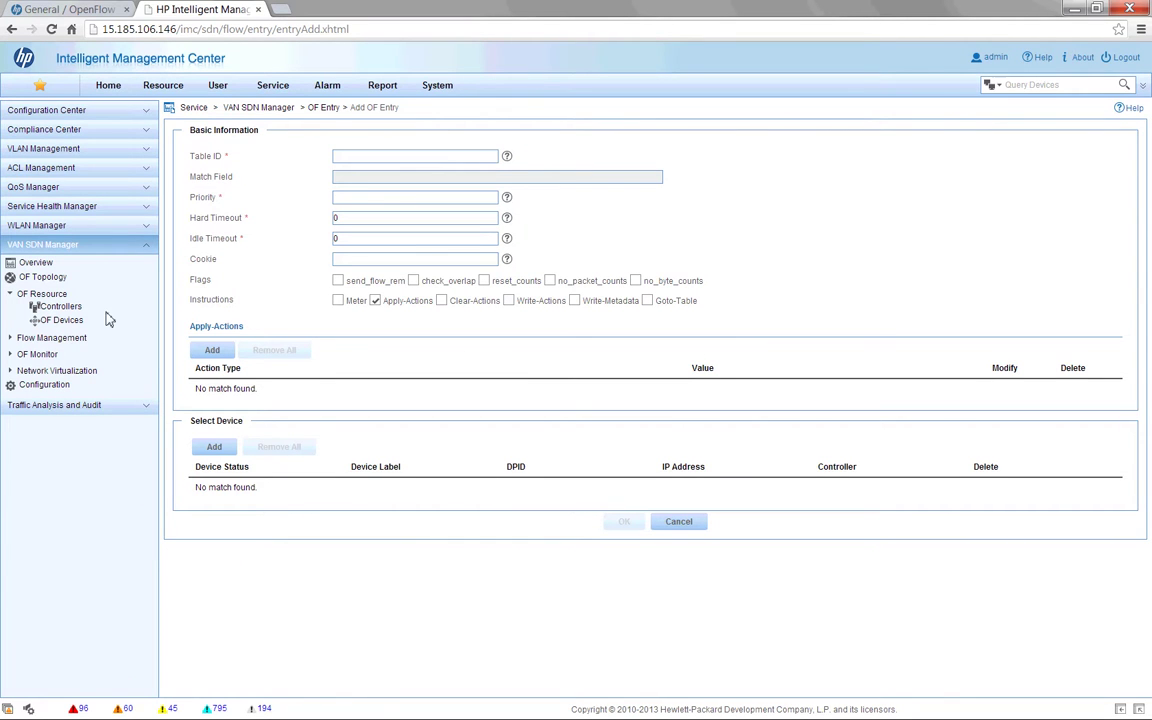
- Open the OF instance list, review the endpoints attached to WFB DC Core, and close the endpoint list
click(66, 306)
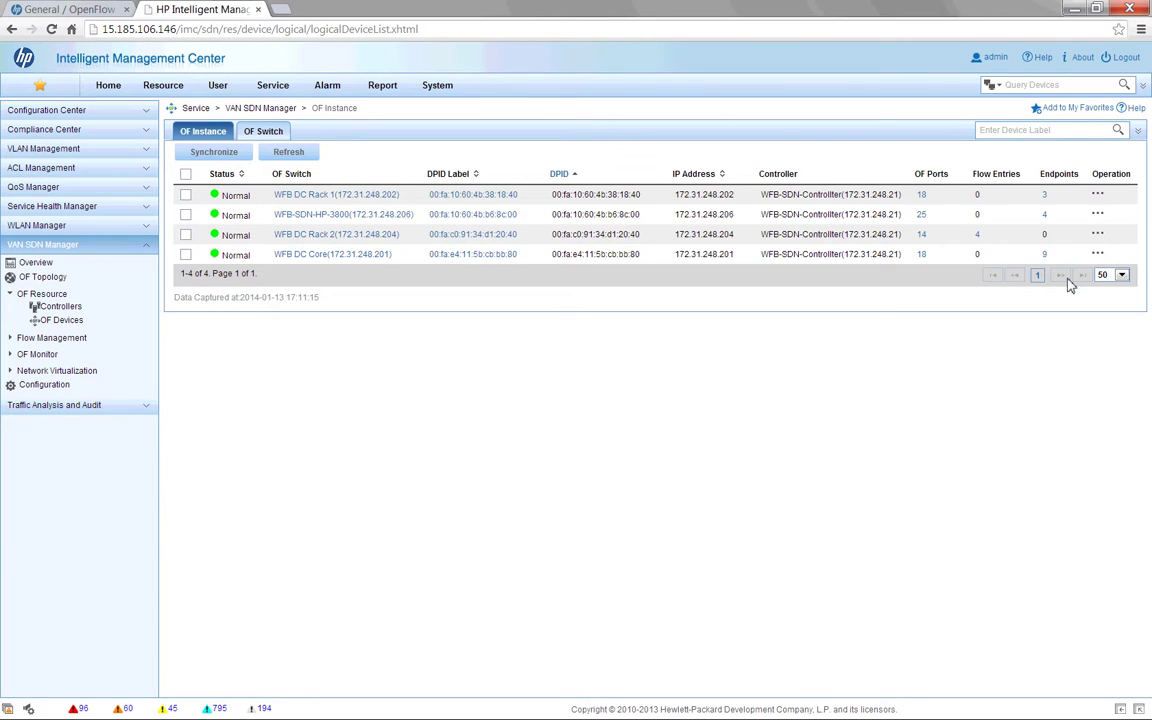
click(1044, 254)
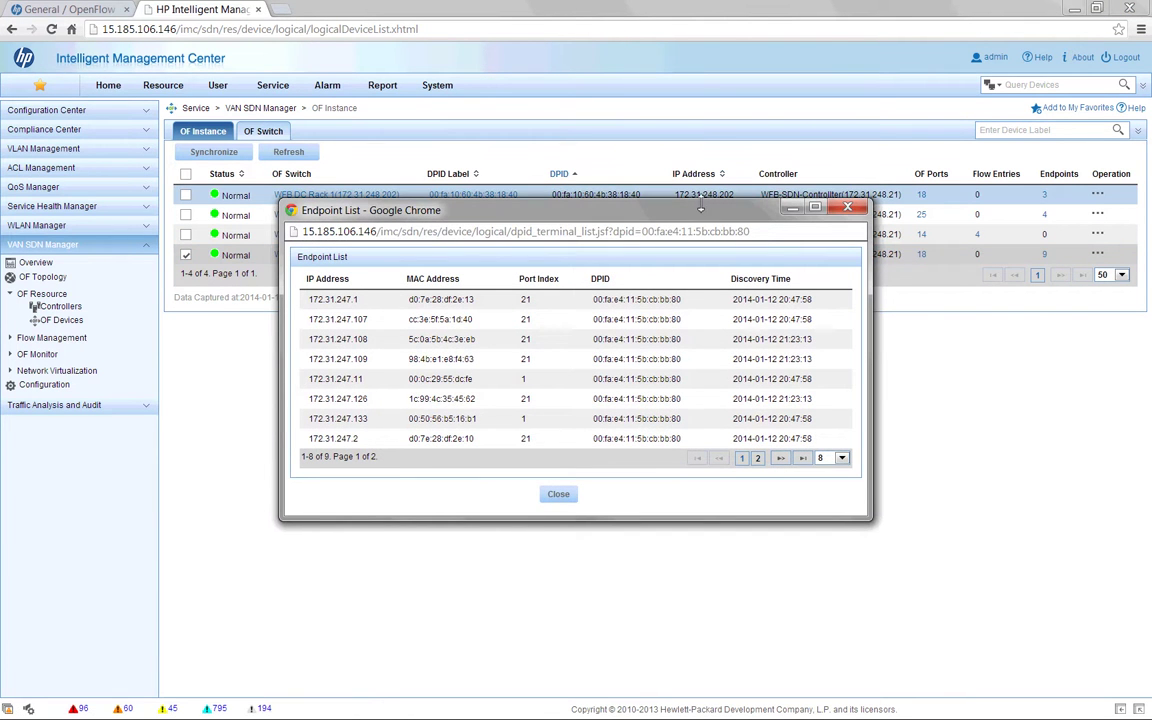
drag(700, 208, 700, 94)
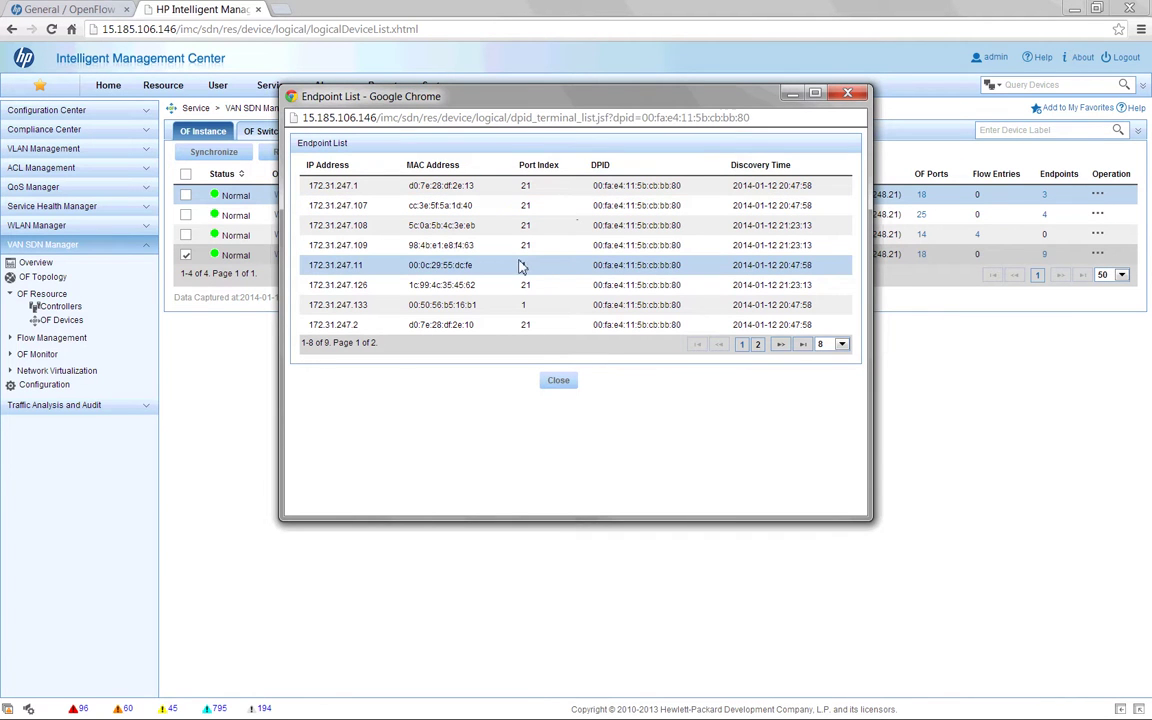
drag(705, 101, 736, 352)
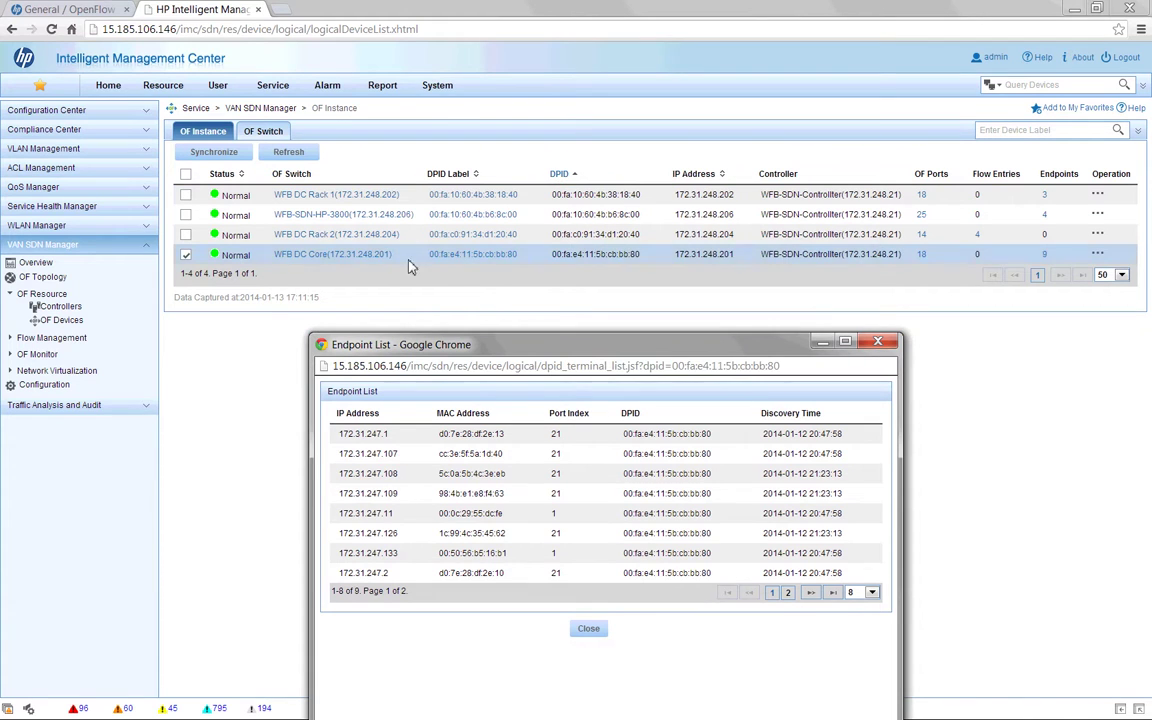
click(878, 344)
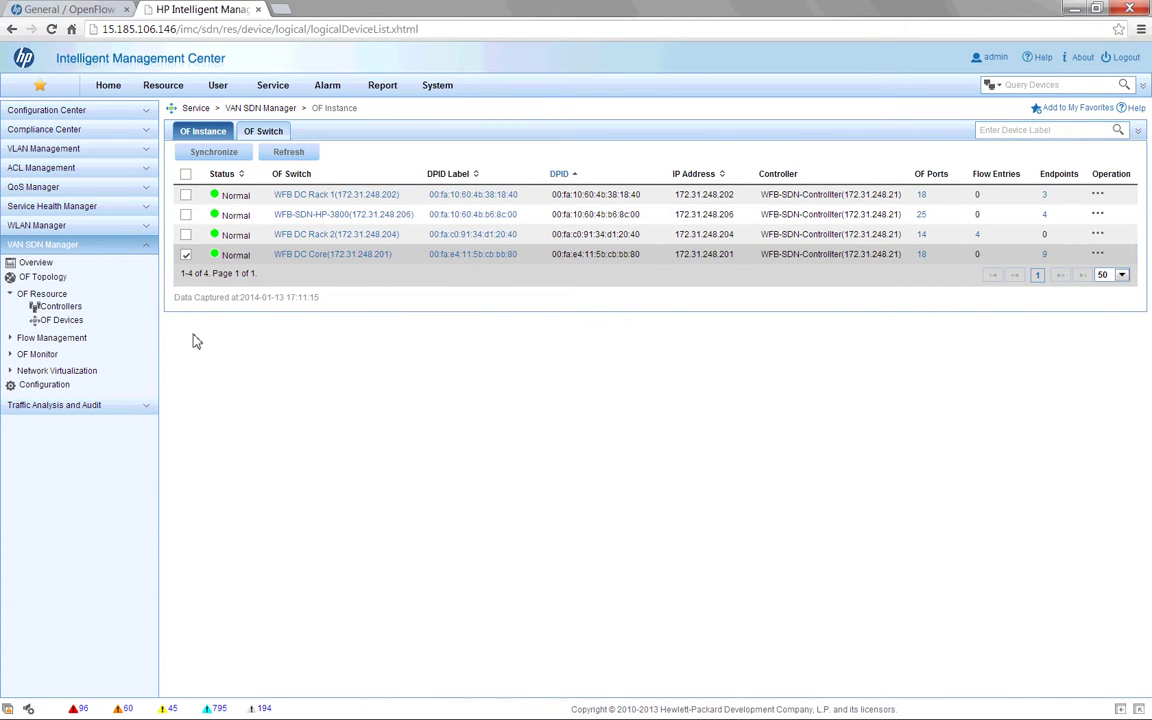
- Review the Flow Management, OF Monitor and Network Virtualization functions, including the OF alerts list, and return to the overview
click(10, 338)
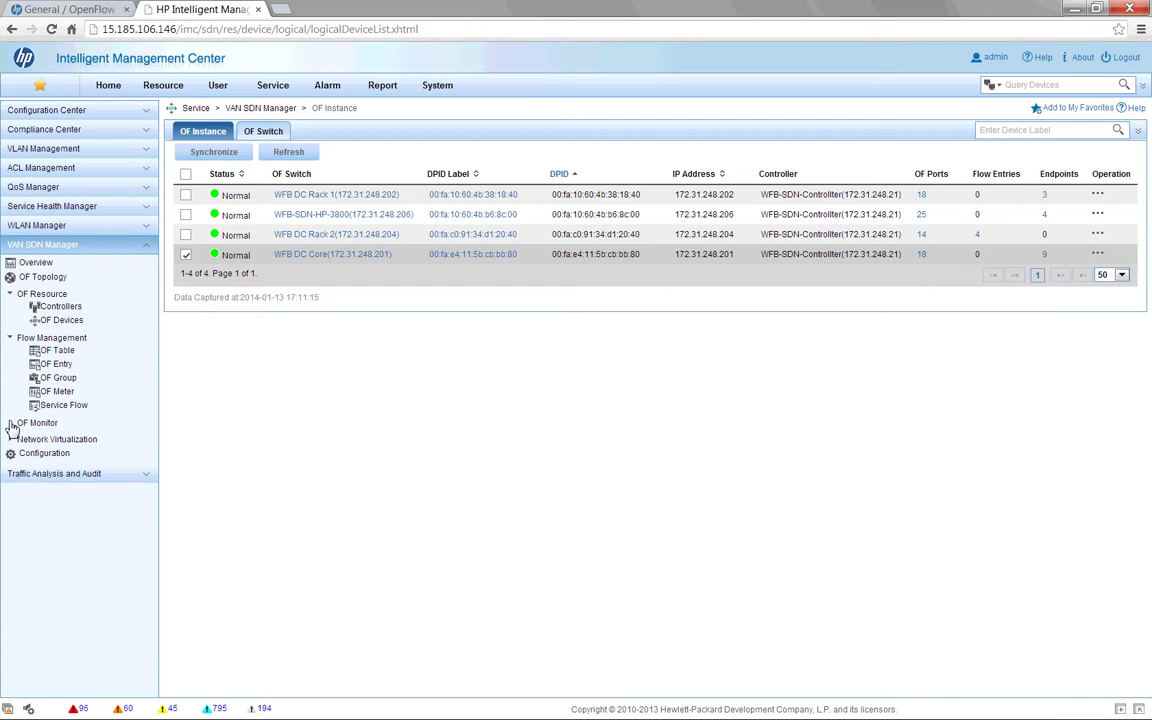
click(10, 423)
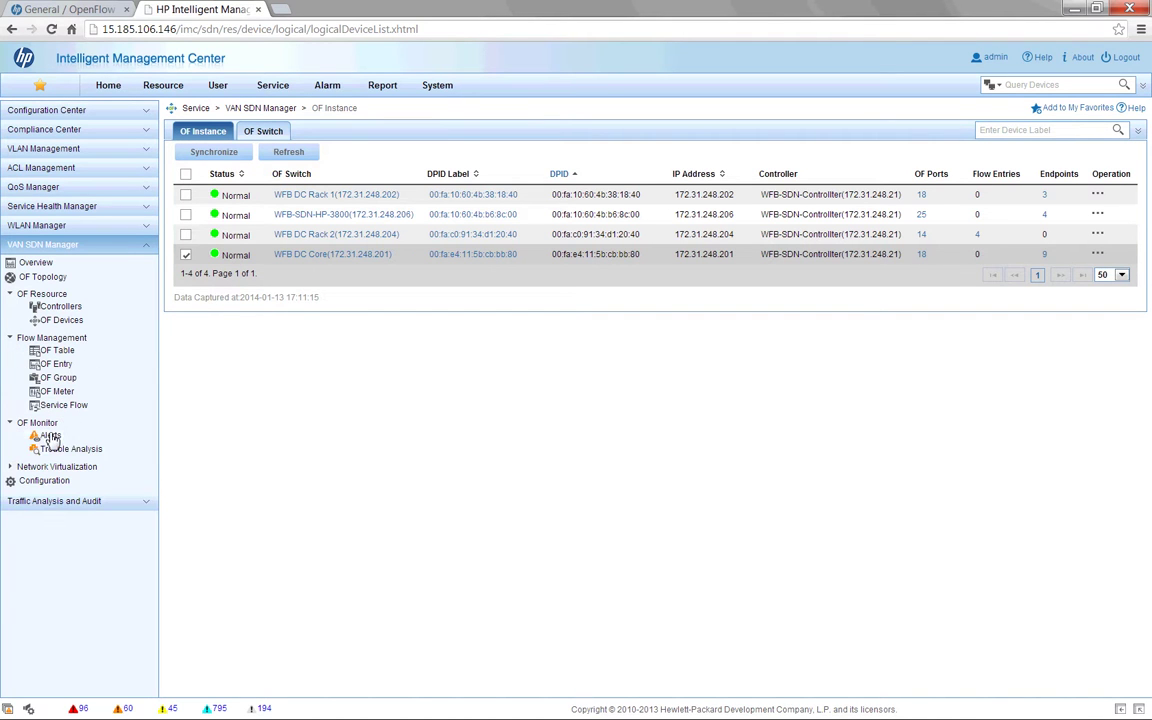
click(50, 437)
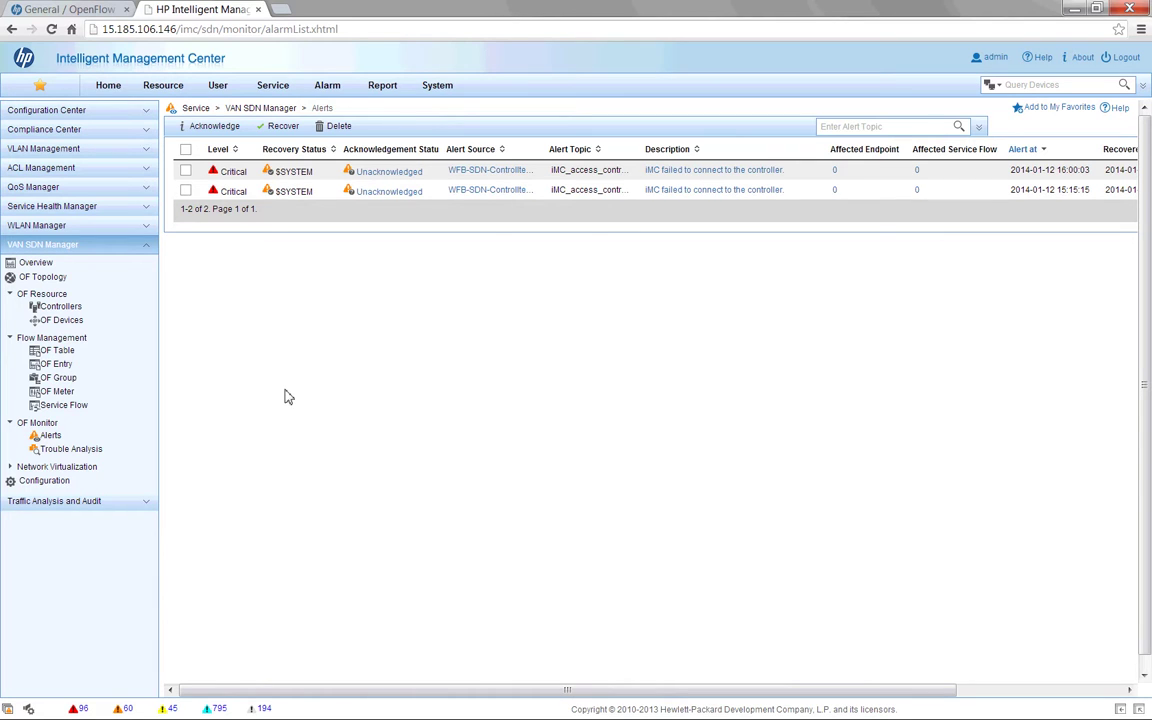
click(11, 468)
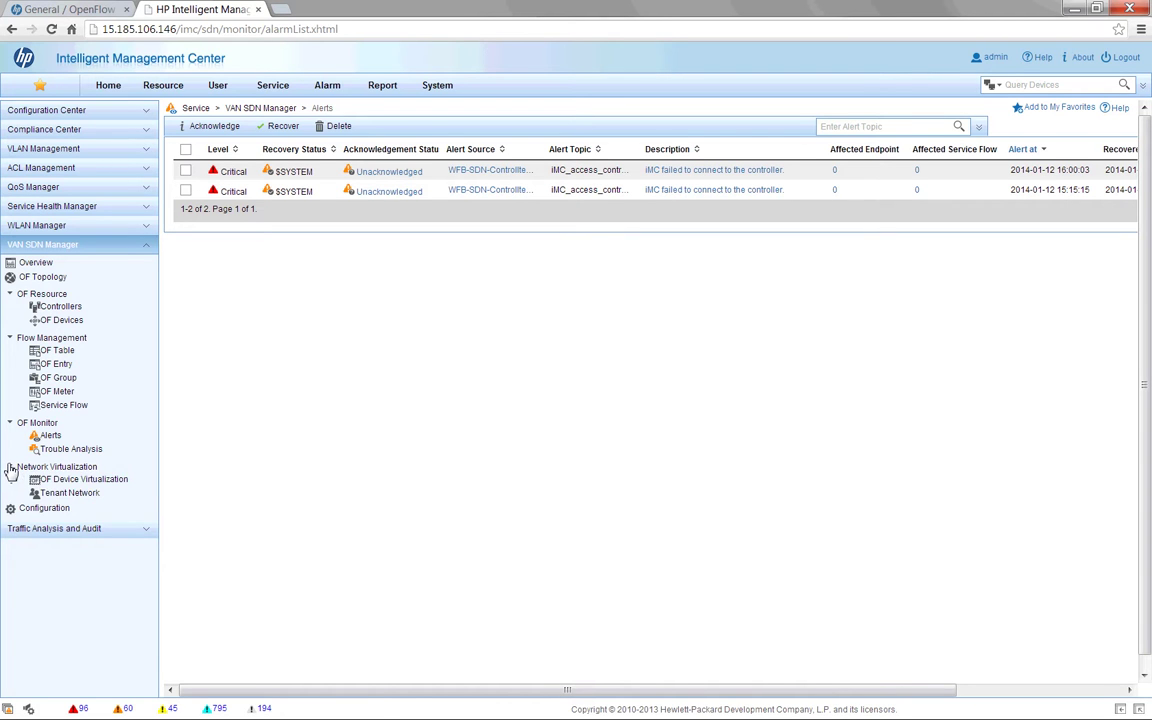
click(11, 468)
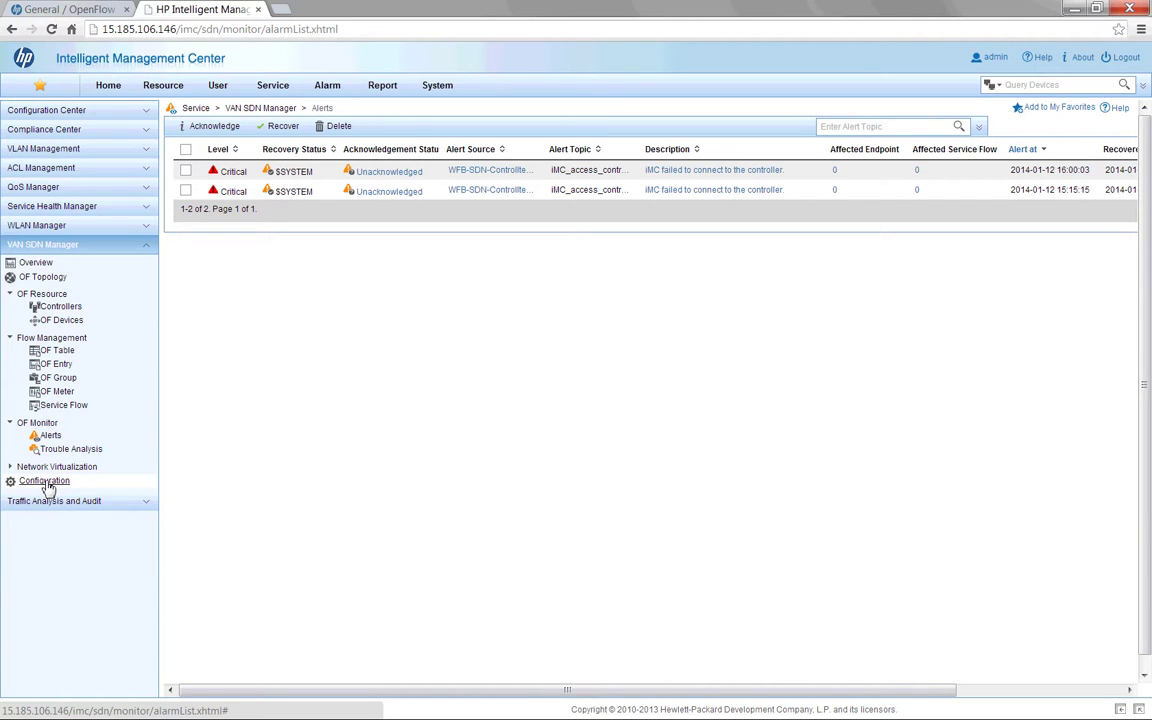
click(36, 262)
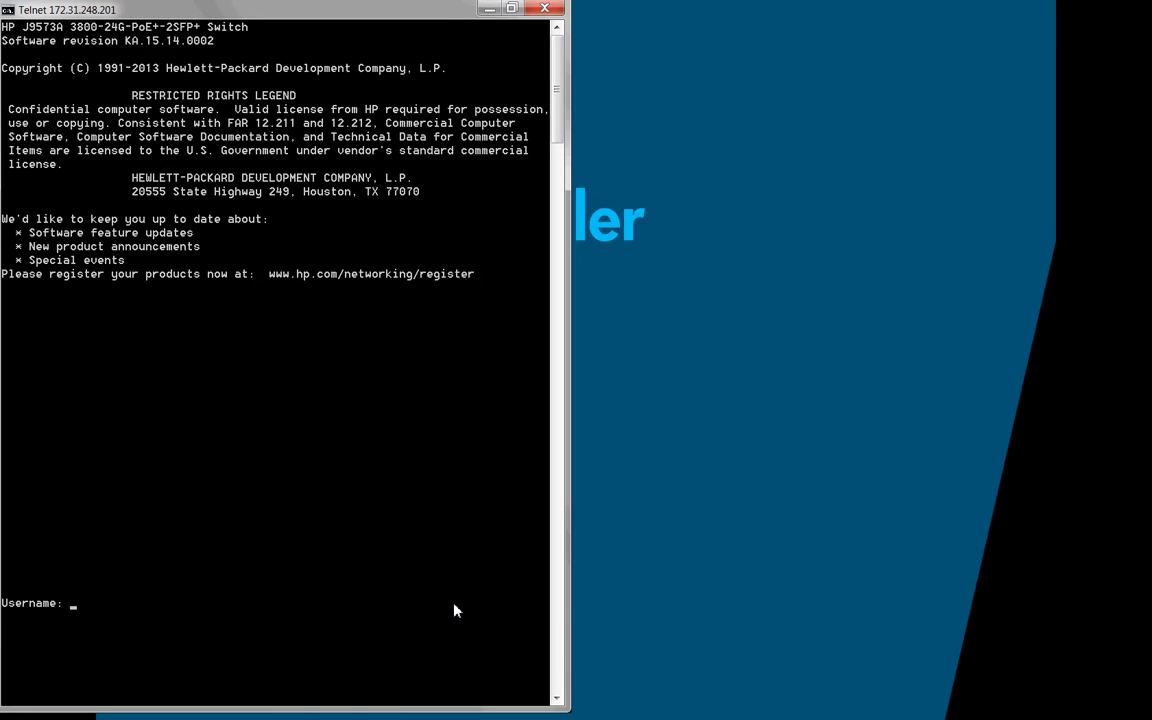
- In the Telnet session to 172.31.248.201, log in to the switch with the management username and the account password
text(hpmanage)
key(Return)
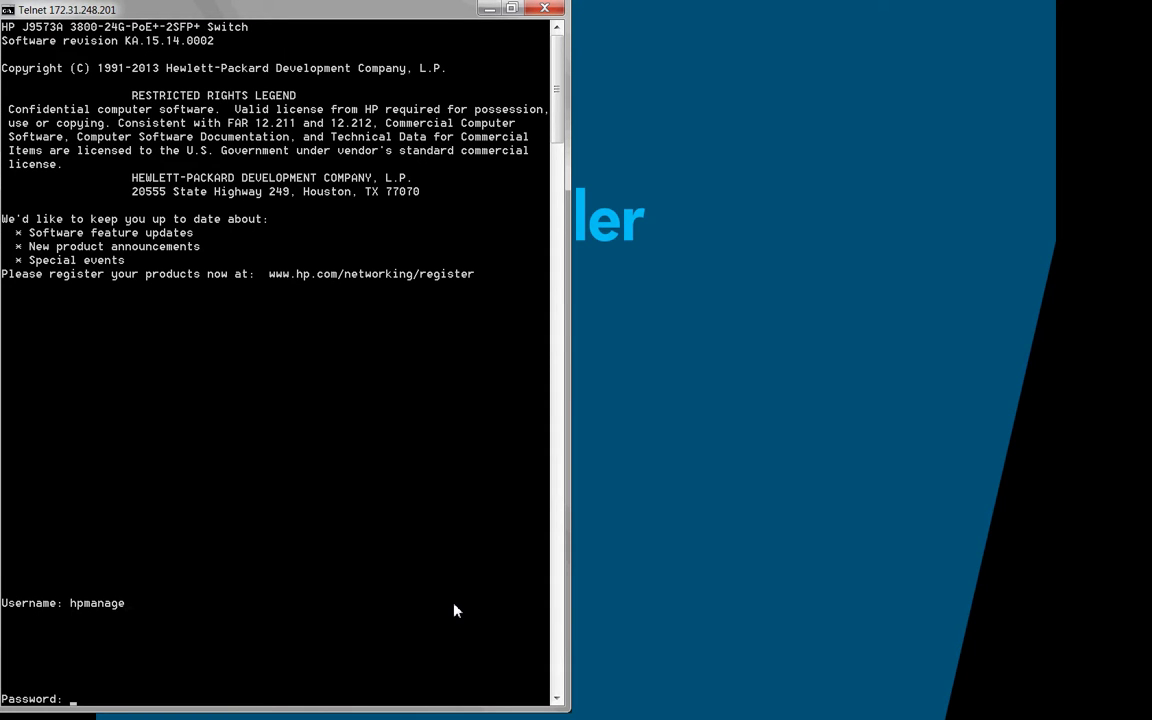
key(Return)
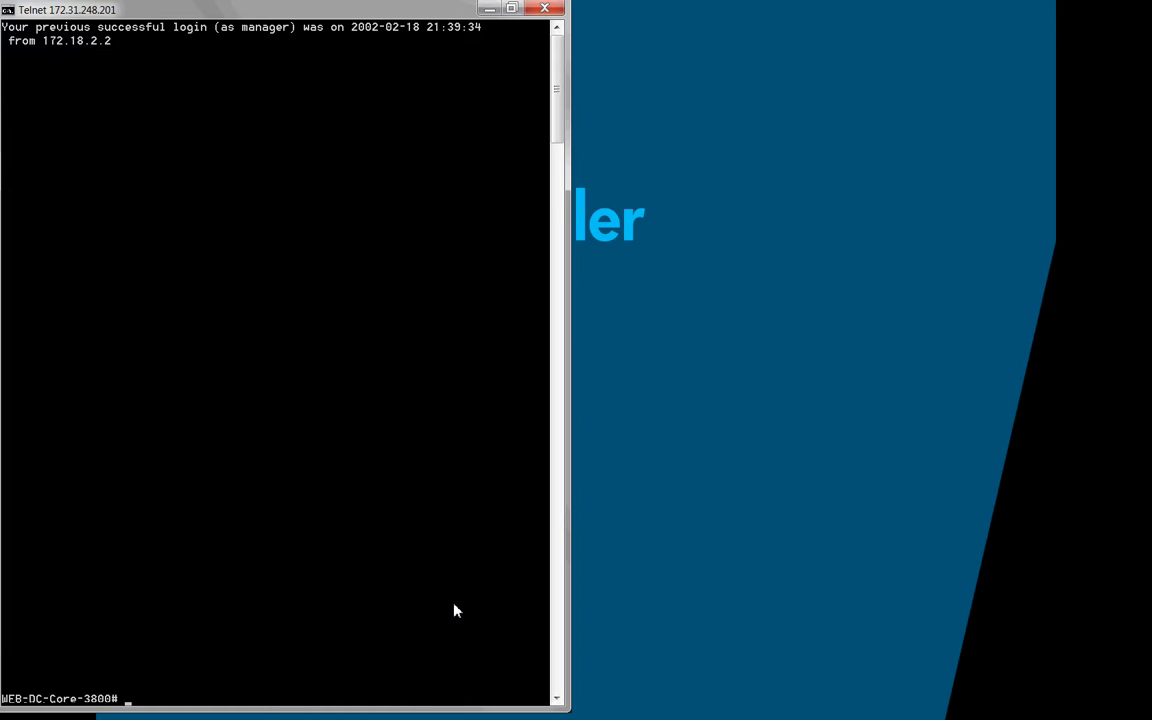
- Show the switch's running configuration with "sho run" and highlight its openflow section, then clear the highlight
text(sho run)
key(Return)
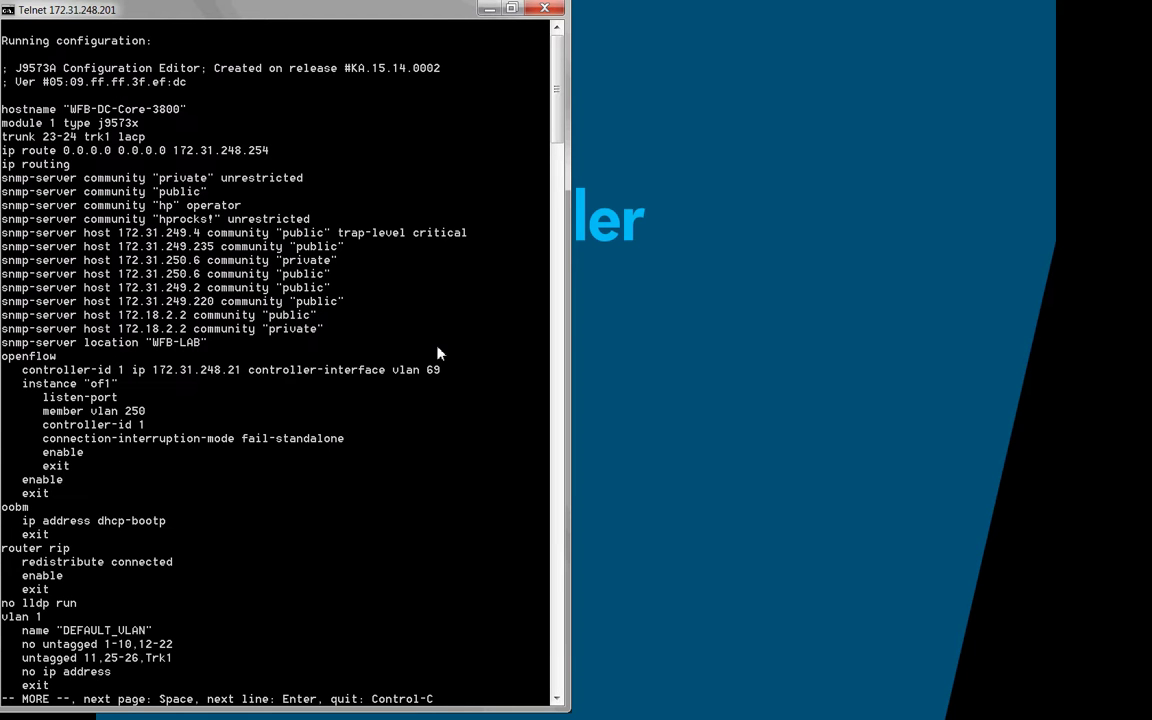
click(3, 358)
drag(3, 358, 487, 499)
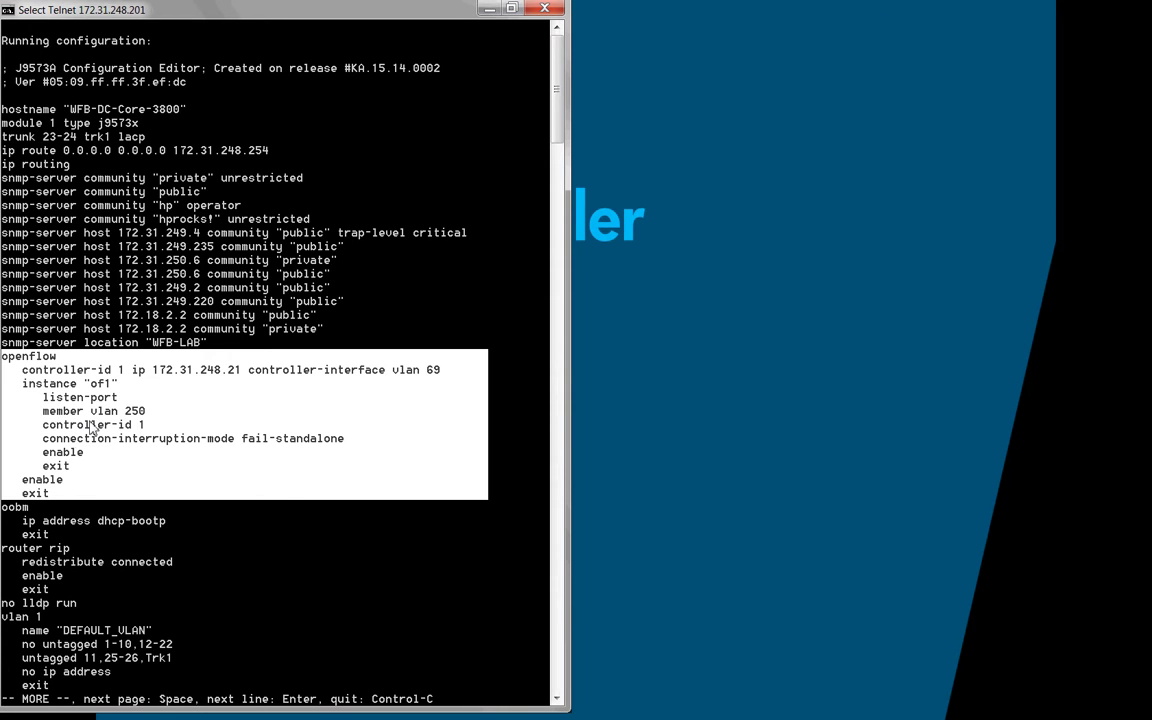
click(280, 497)
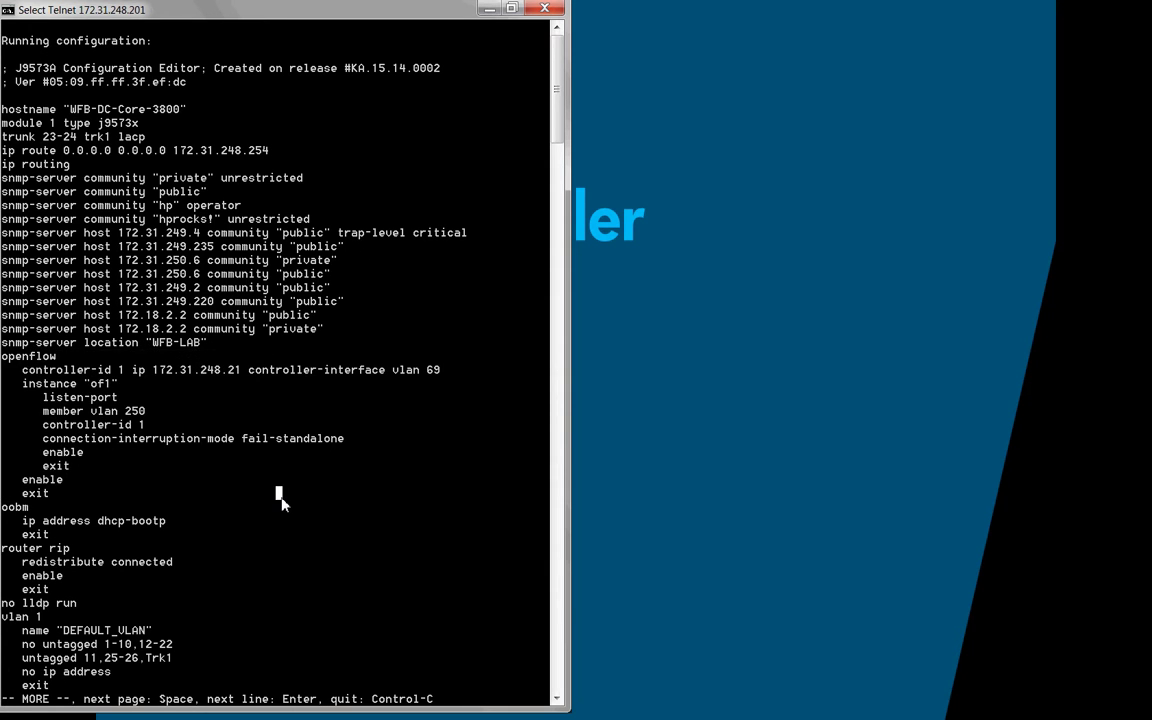
- Quit the configuration listing, show the switch's OpenFlow status with "sho open", and minimize the Telnet window
key(ctrl+c)
text(sho open)
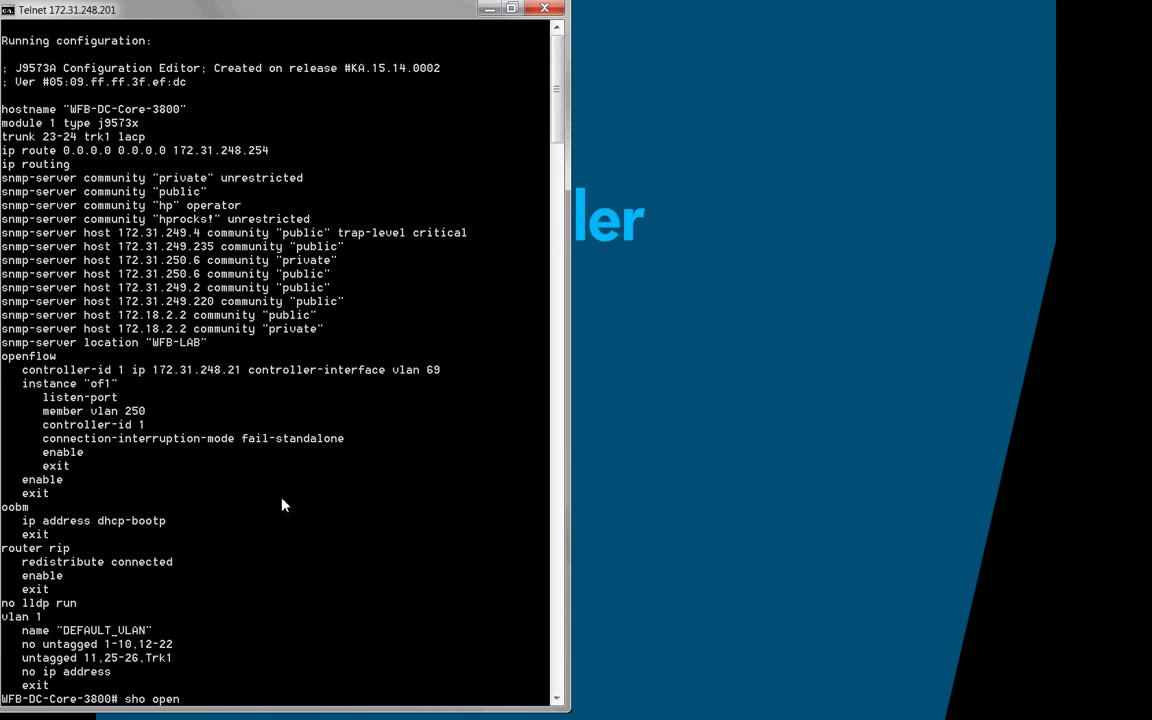
key(Return)
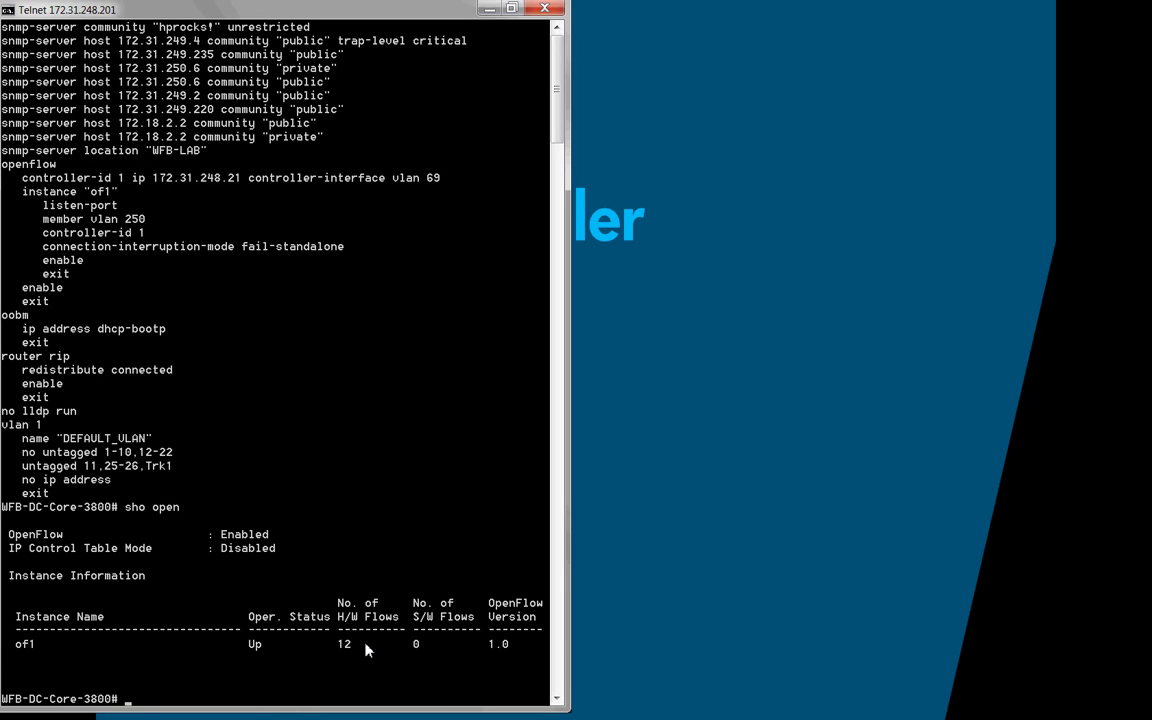
click(489, 10)
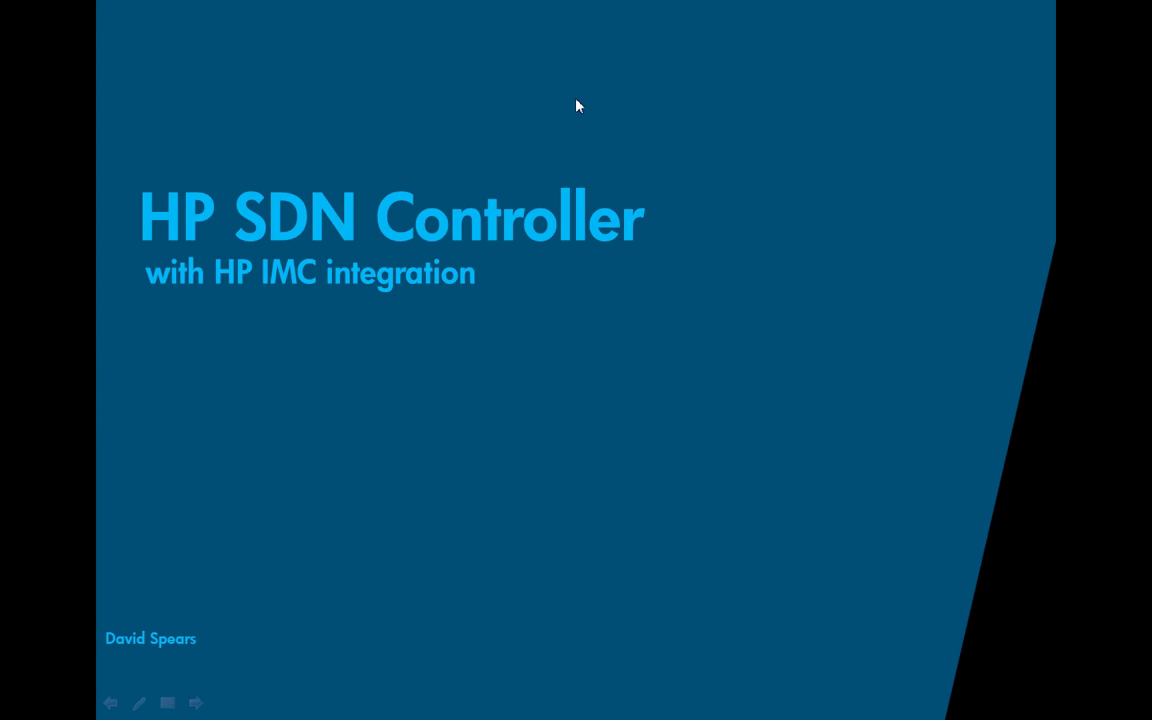